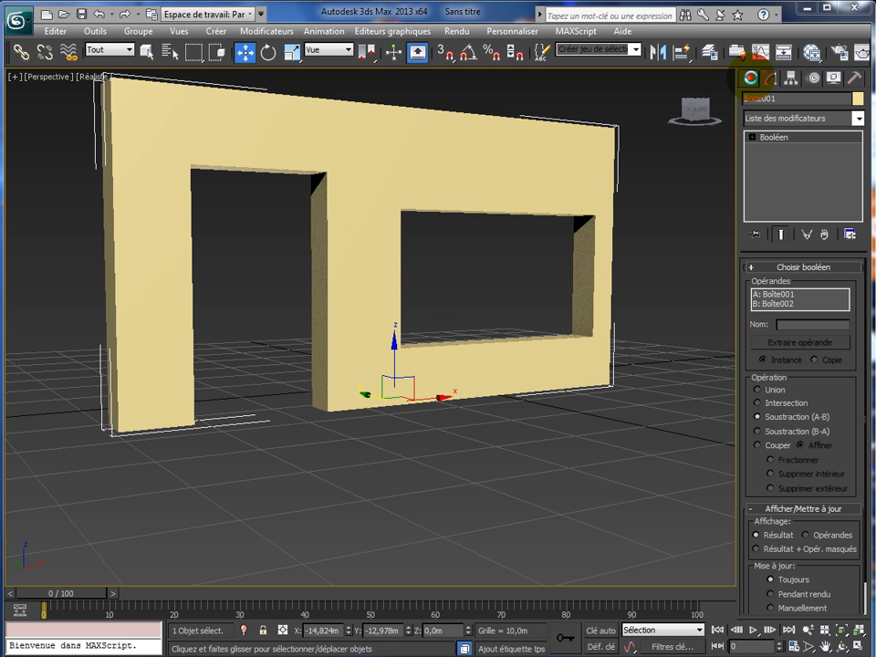
Create a Pivot door snapped to the wall's door opening, about 27,76 m high and 4,21 m deep.
click(750, 77)
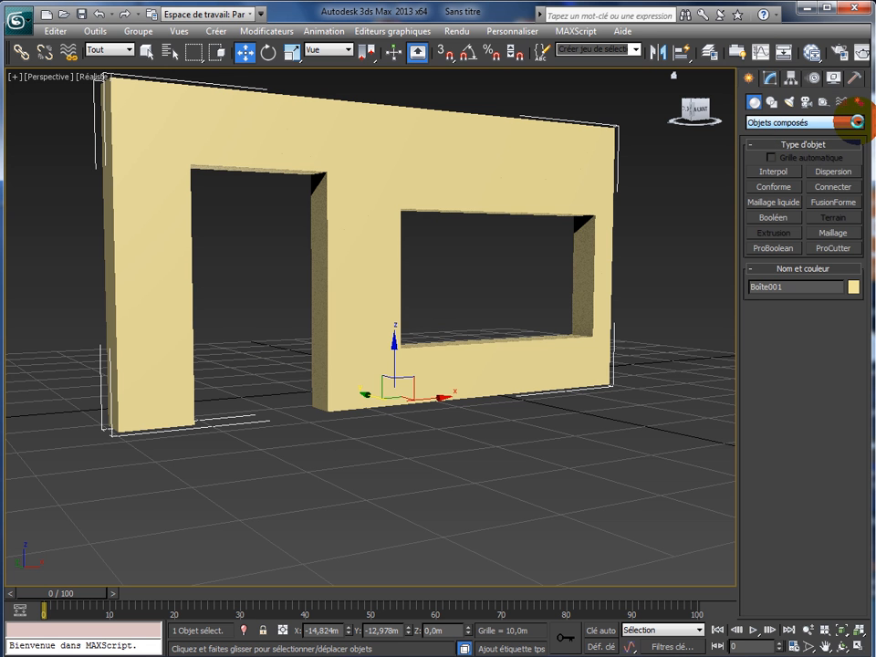
click(857, 121)
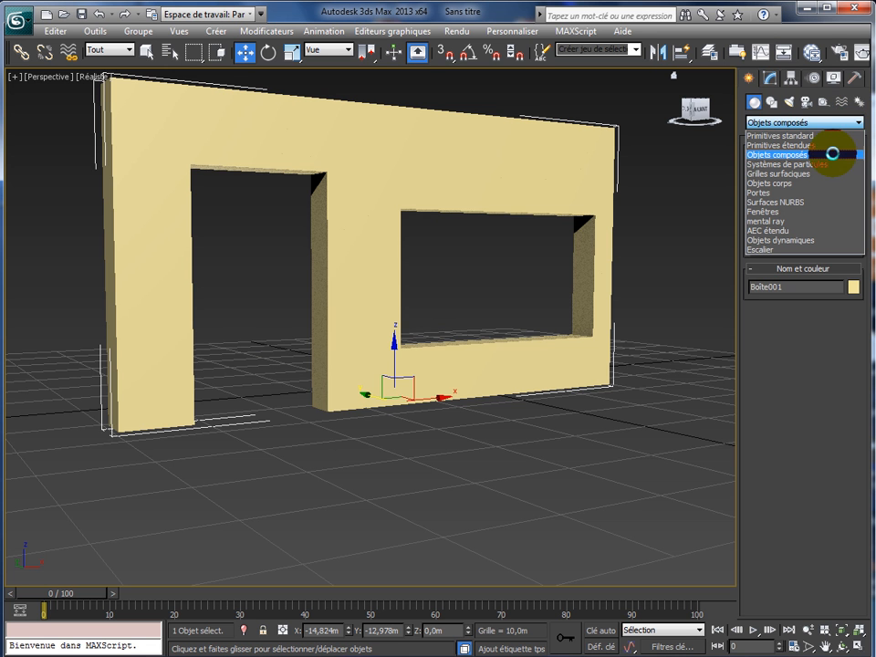
click(756, 192)
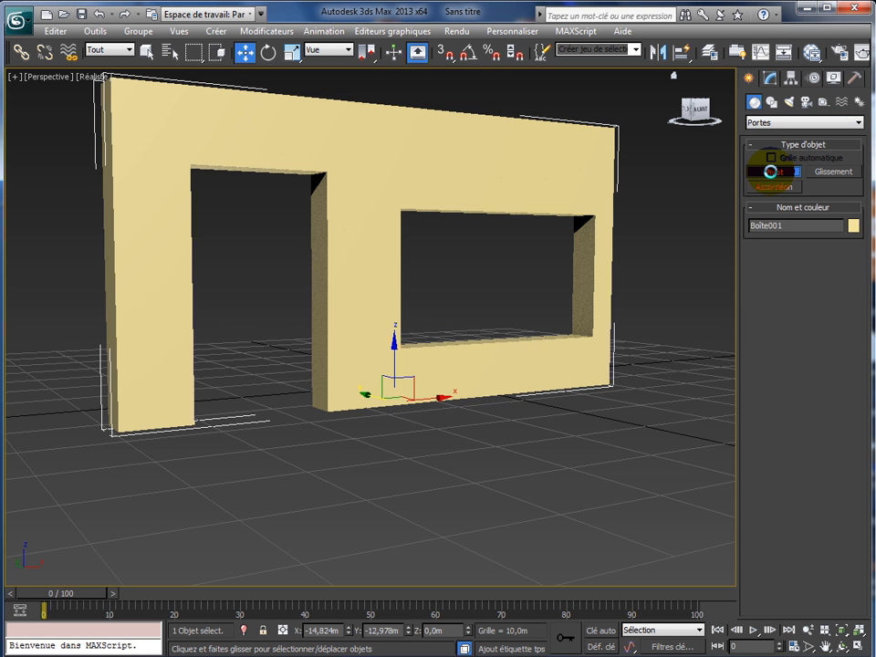
click(770, 170)
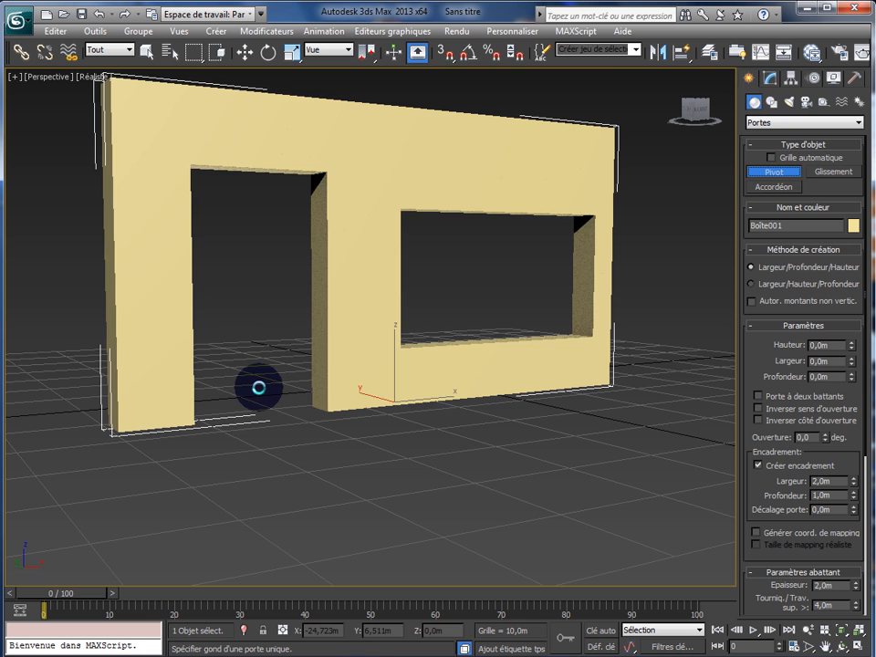
key(F3)
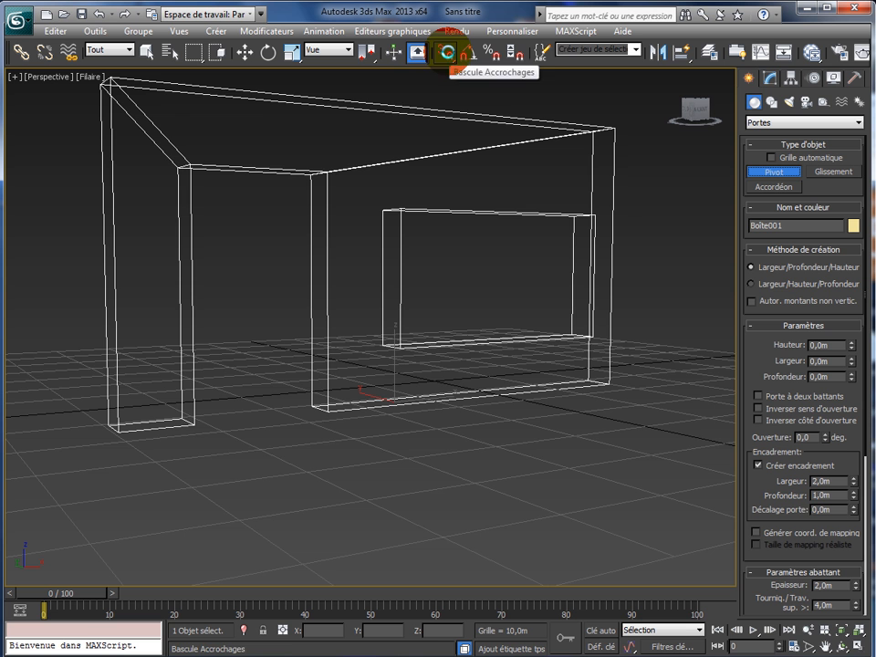
click(448, 52)
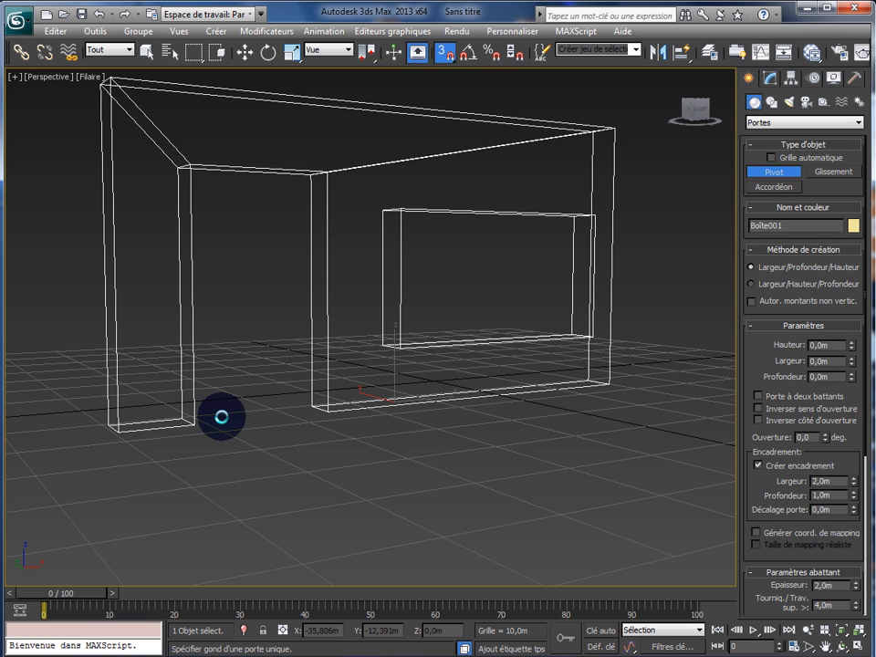
click(184, 417)
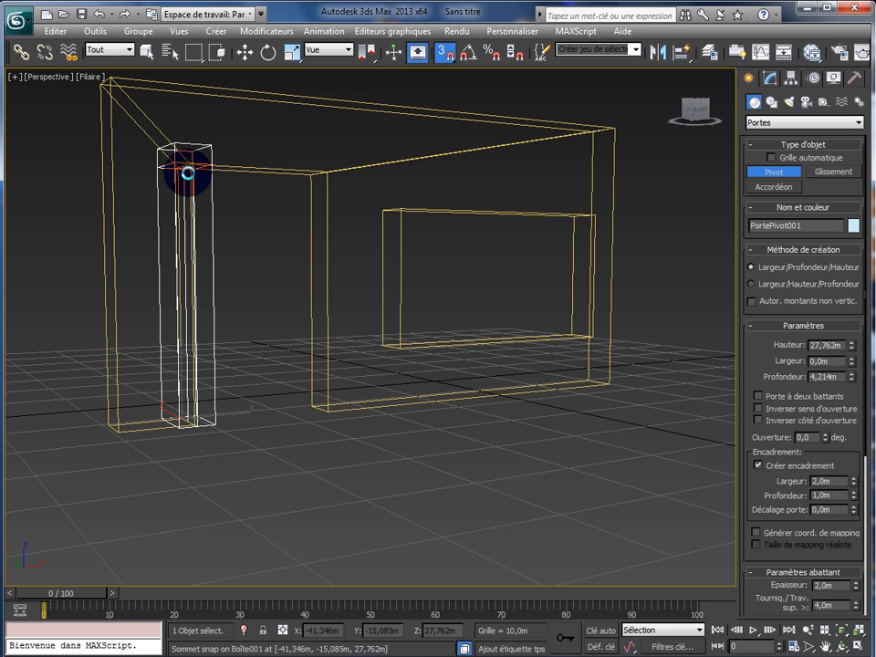
click(187, 173)
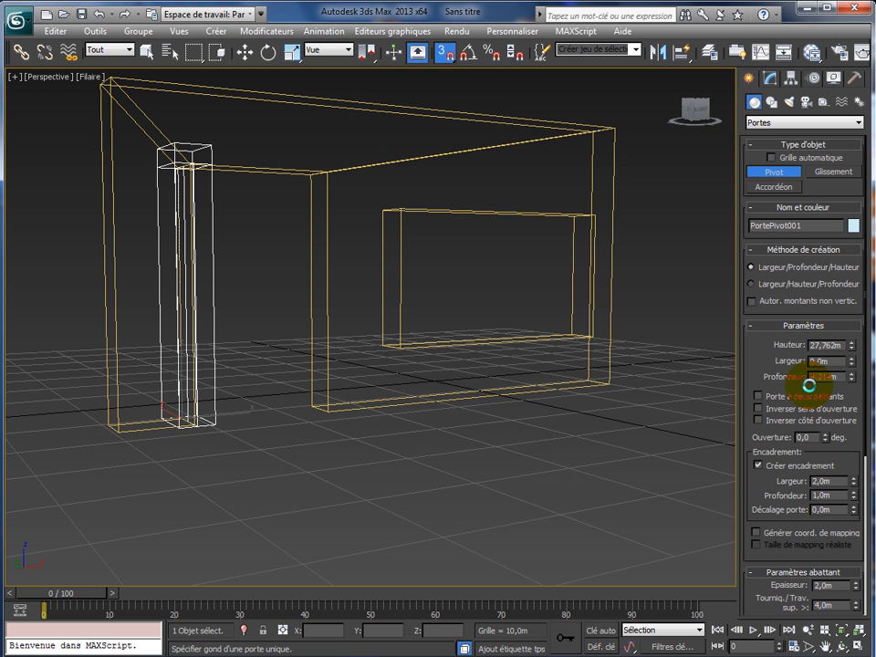
Widen the pivot door to 15,65 m, finish its creation and show the scene in realistic shading.
drag(852, 361, 867, 83)
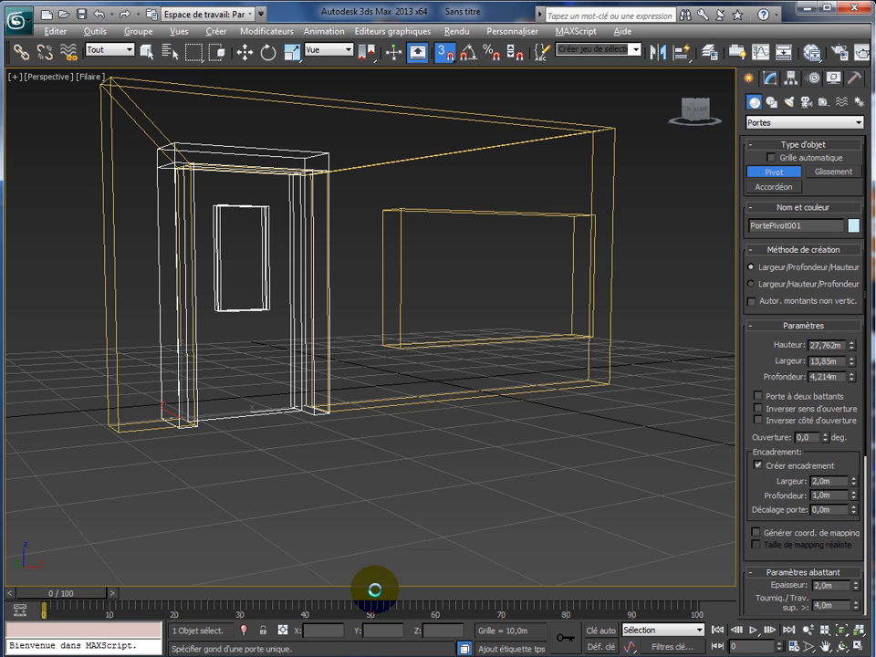
alt+middle_drag(387, 516, 355, 522)
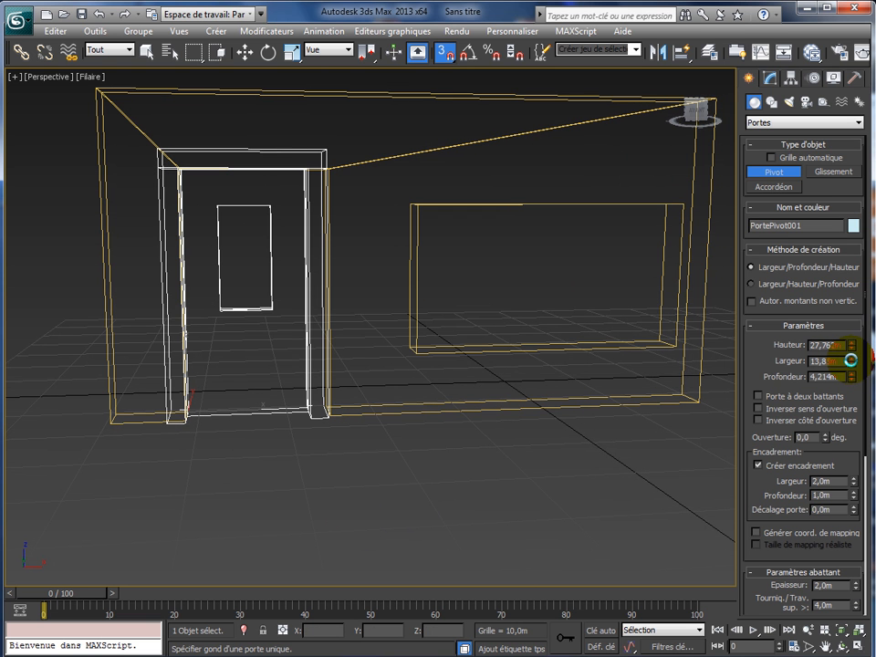
drag(850, 360, 851, 348)
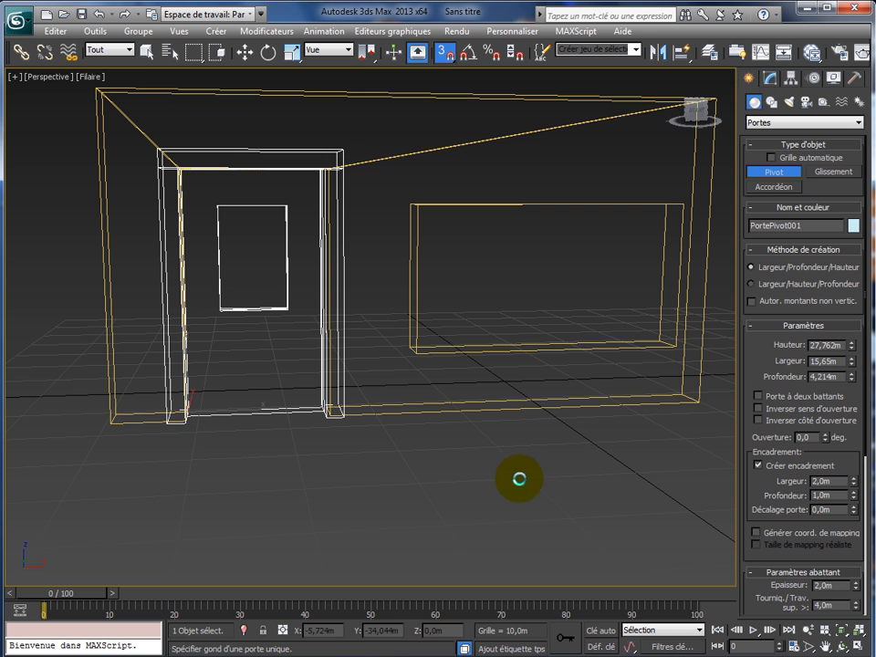
right_click(448, 499)
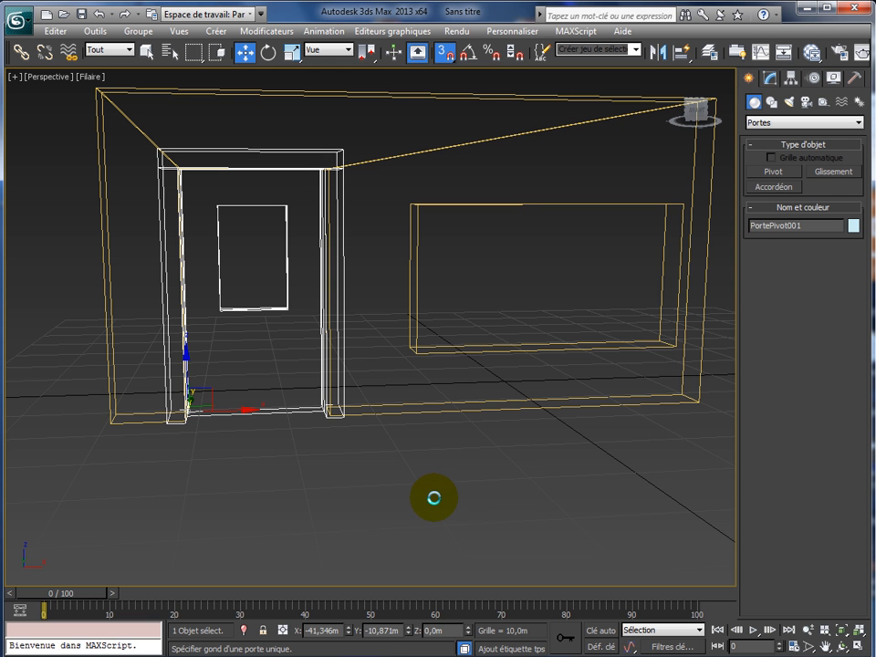
key(F3)
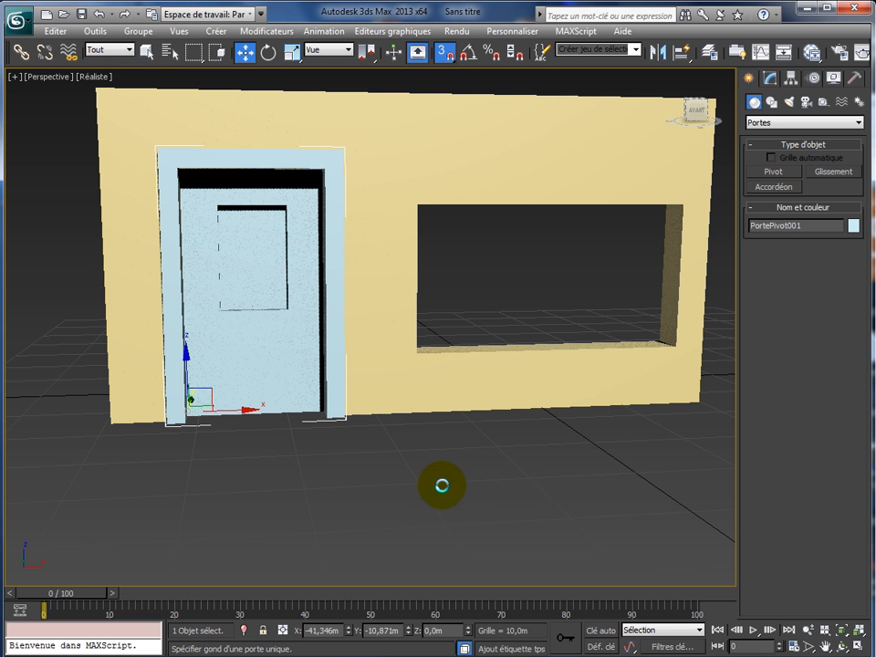
Change the door's object colour to dark blue from the 3ds Max palette.
click(769, 79)
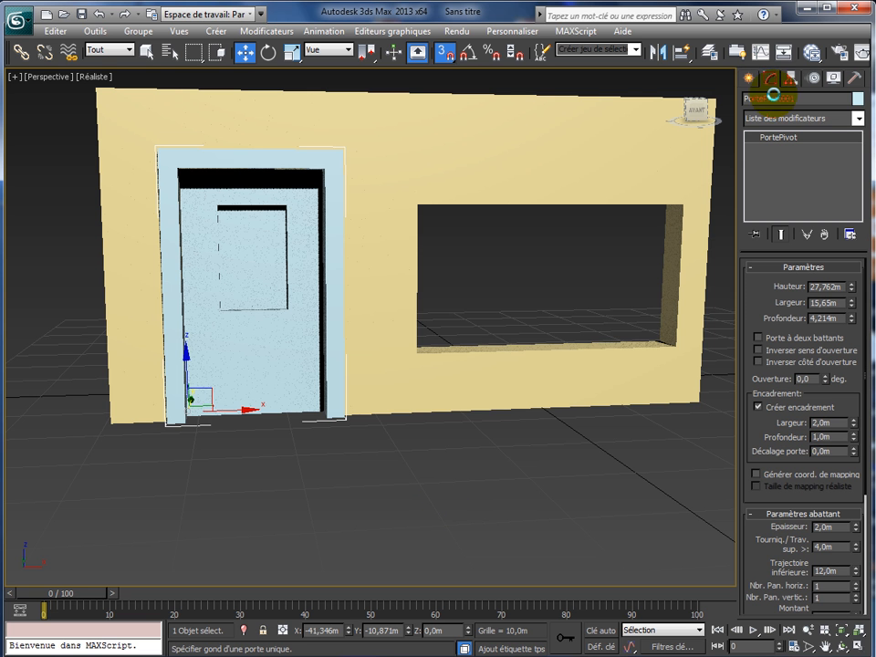
click(856, 97)
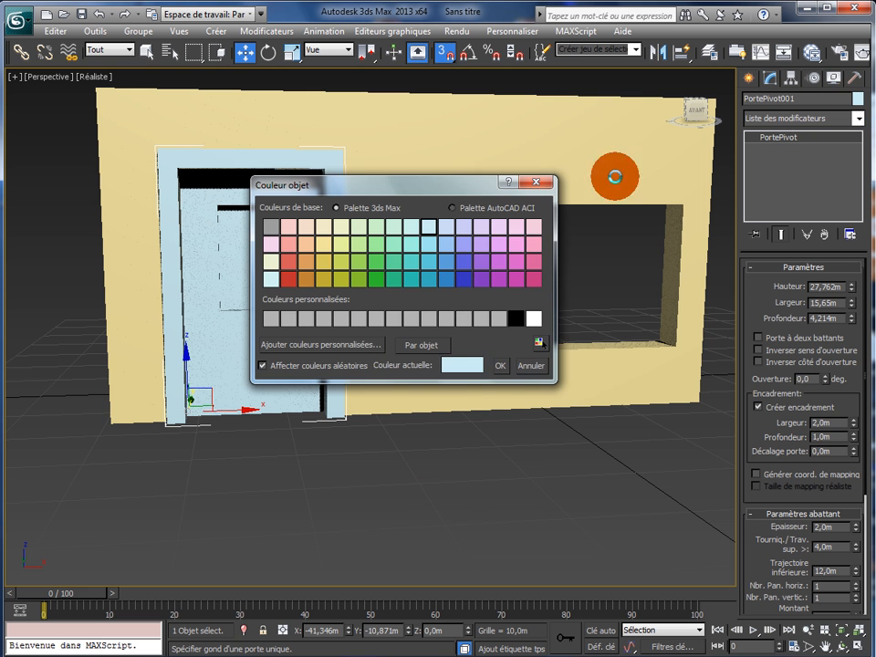
click(464, 277)
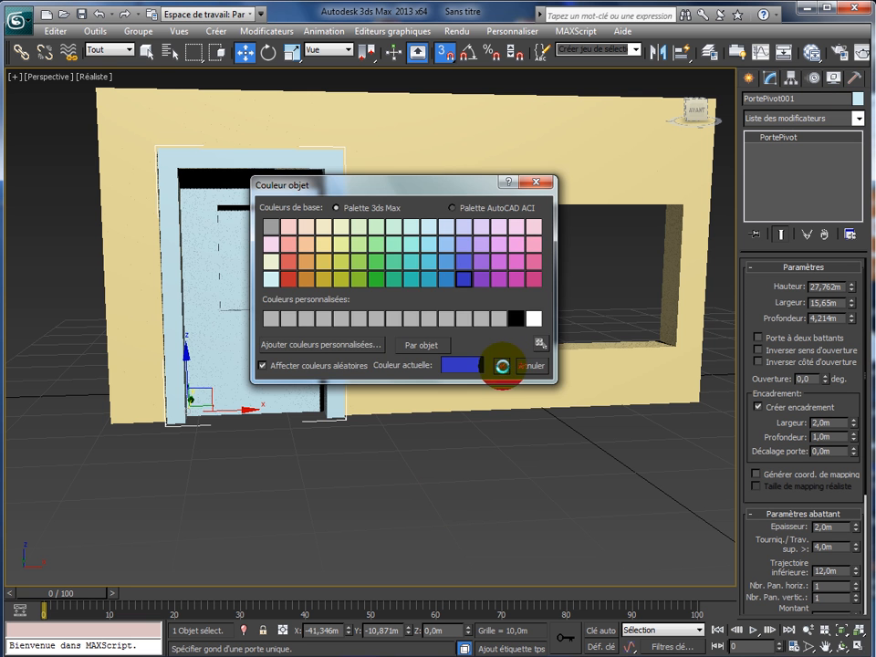
click(500, 365)
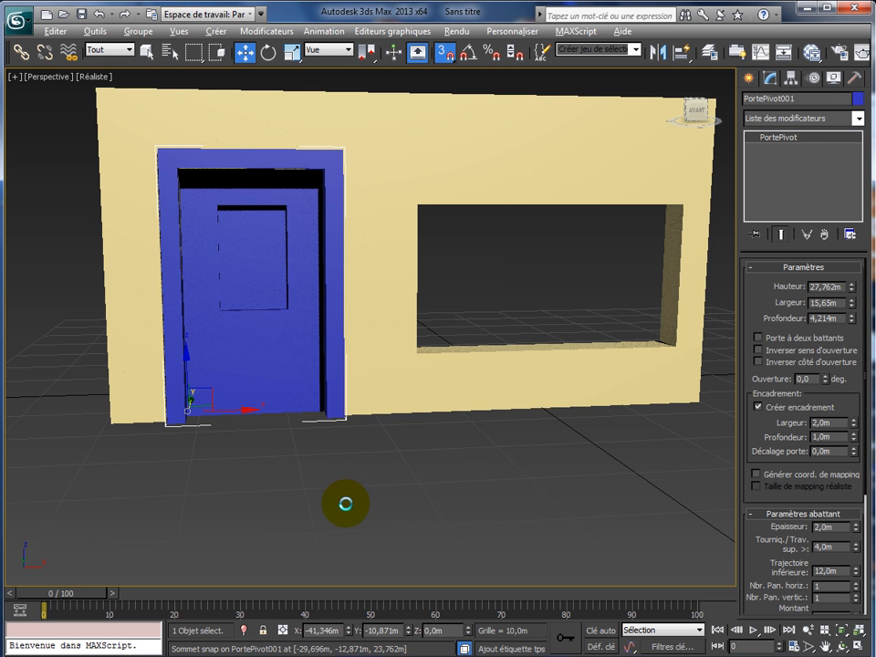
Reduce the door's width to 14,883 m, using the wireframe display to compare it with the wall opening.
mouse_move(345, 504)
alt+middle_down()
mouse_move(355, 466)
mouse_move(329, 512)
mouse_move(302, 522)
mouse_move(325, 523)
mouse_move(351, 498)
alt+middle_up()
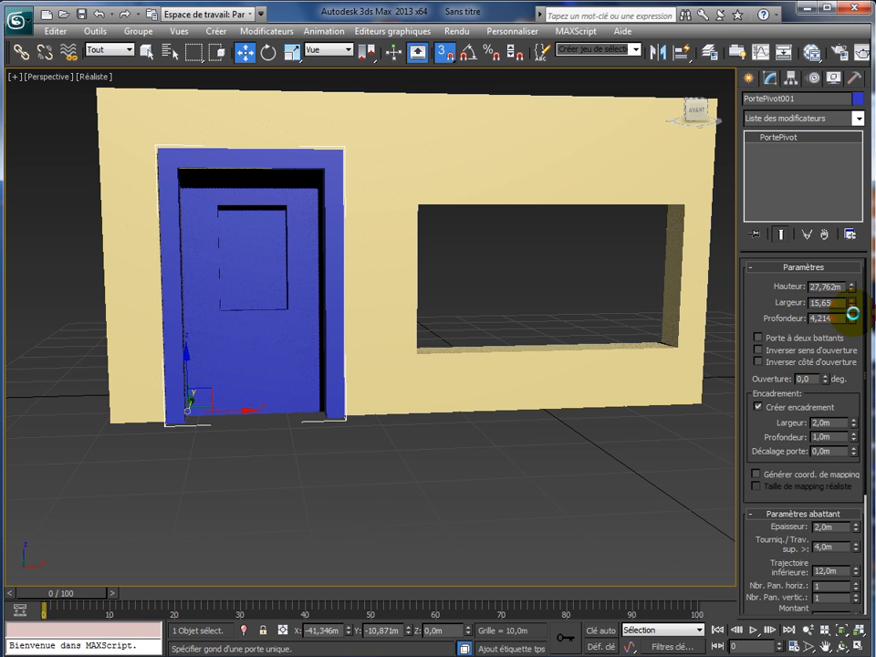
key(F3)
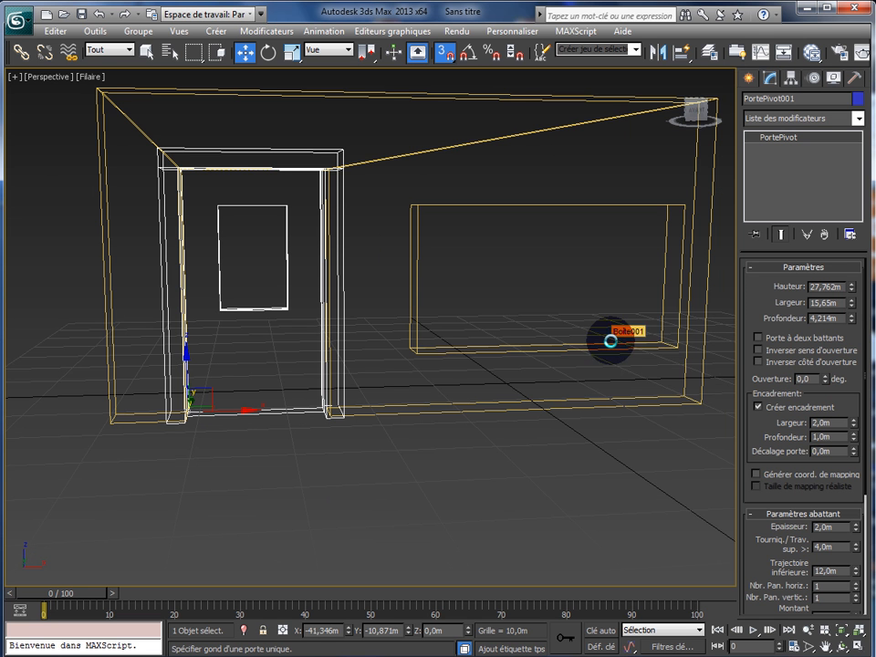
click(850, 305)
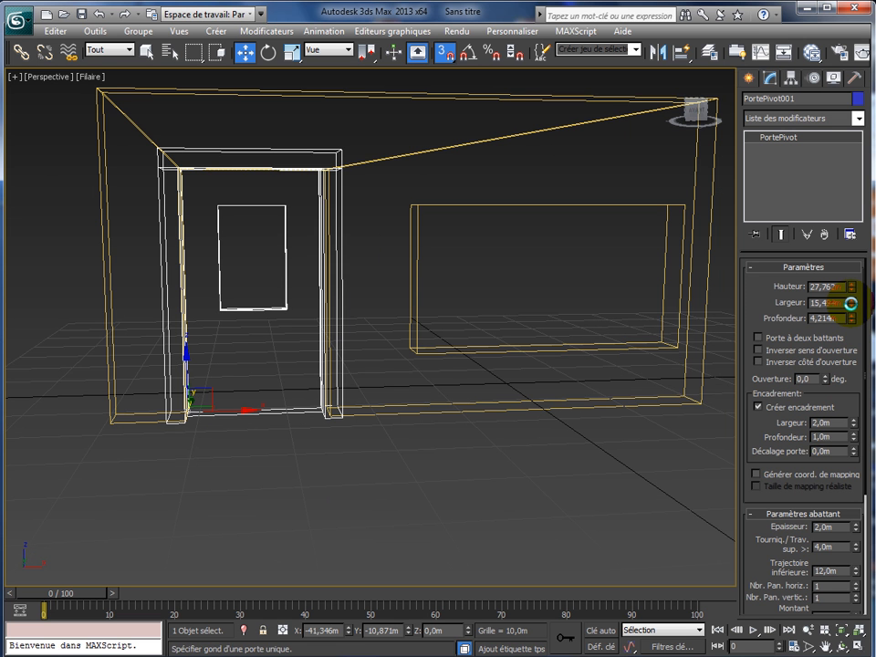
click(851, 305)
click(850, 305)
click(850, 305)
click(850, 305)
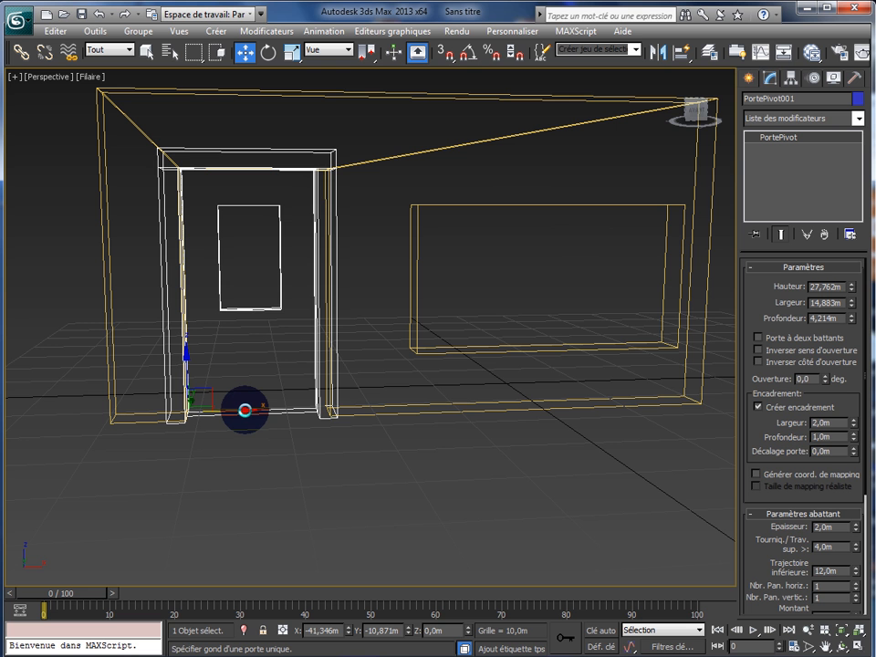
Shift the door along X to -40,91 m, set its height to 27,209 m and restore realistic shading.
drag(244, 411, 249, 411)
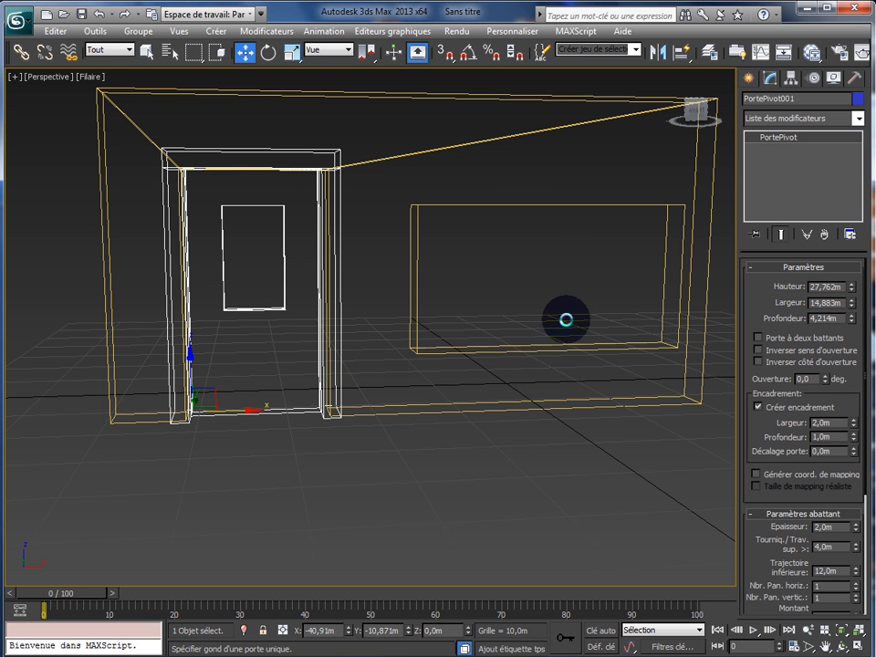
click(852, 288)
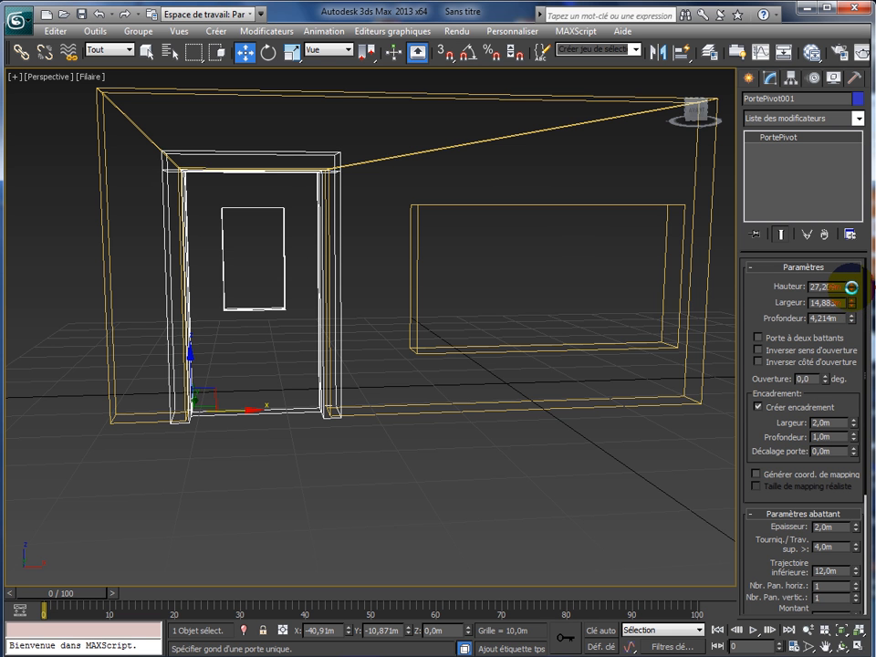
click(852, 289)
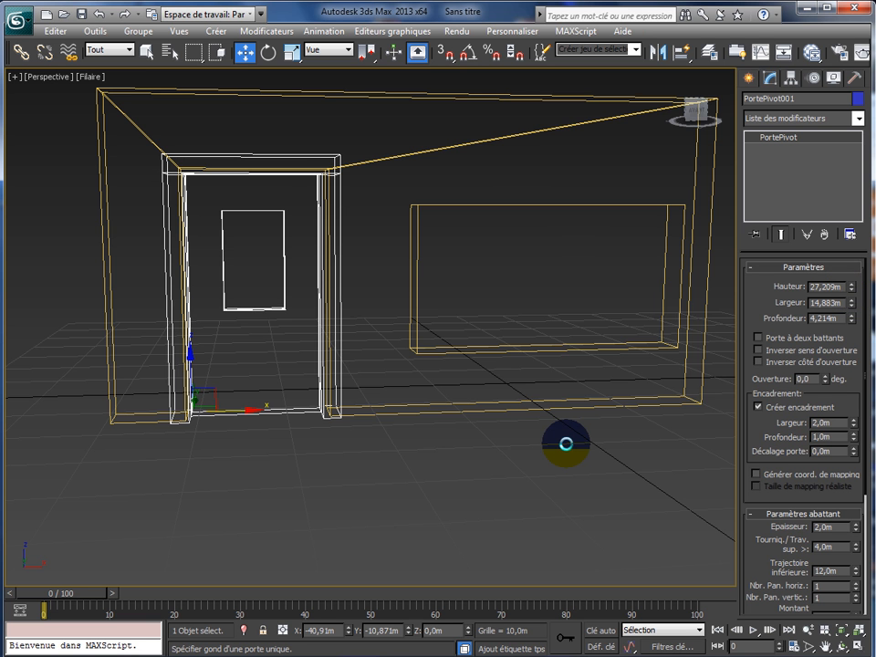
key(F3)
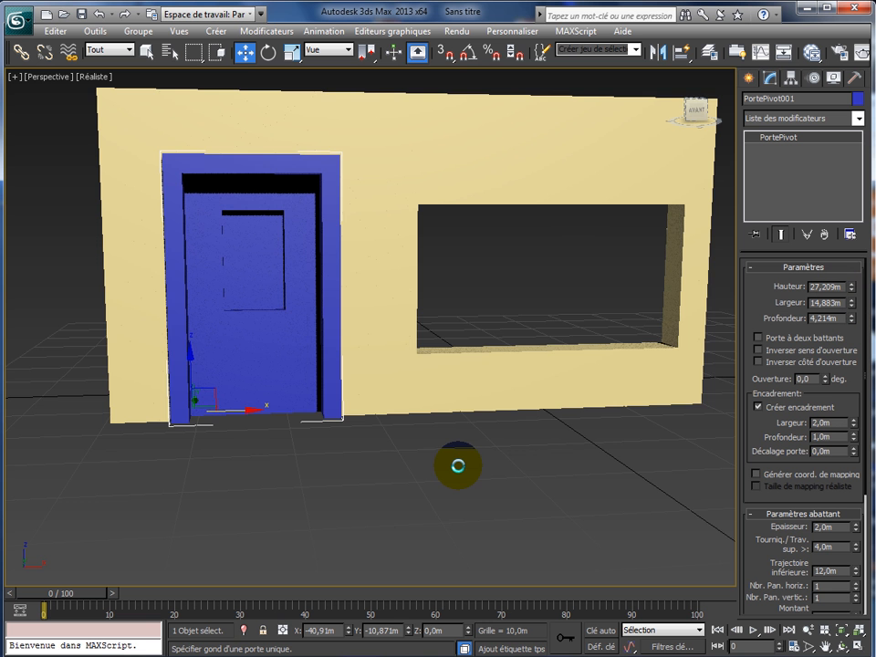
Set the door offset within its frame to 0,71 m, and try the no-panel option before restoring glass (Verre) panels.
alt+middle_drag(458, 465, 494, 468)
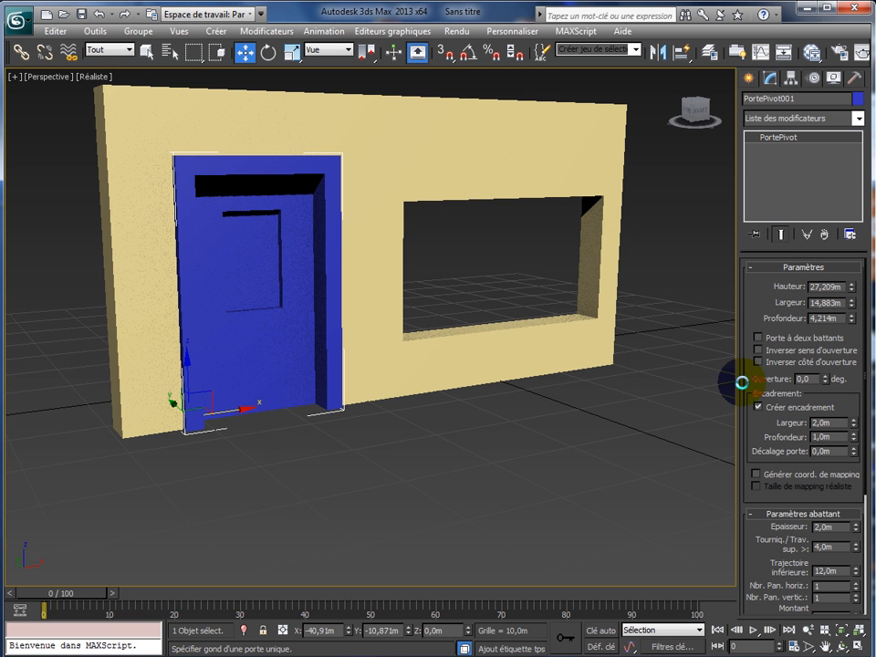
drag(741, 381, 677, 390)
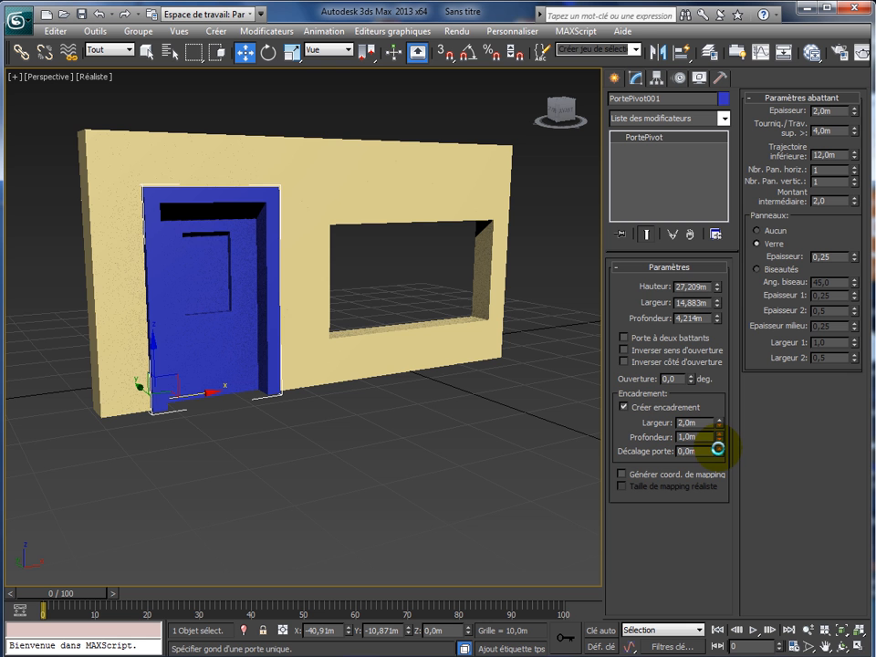
drag(718, 448, 714, 396)
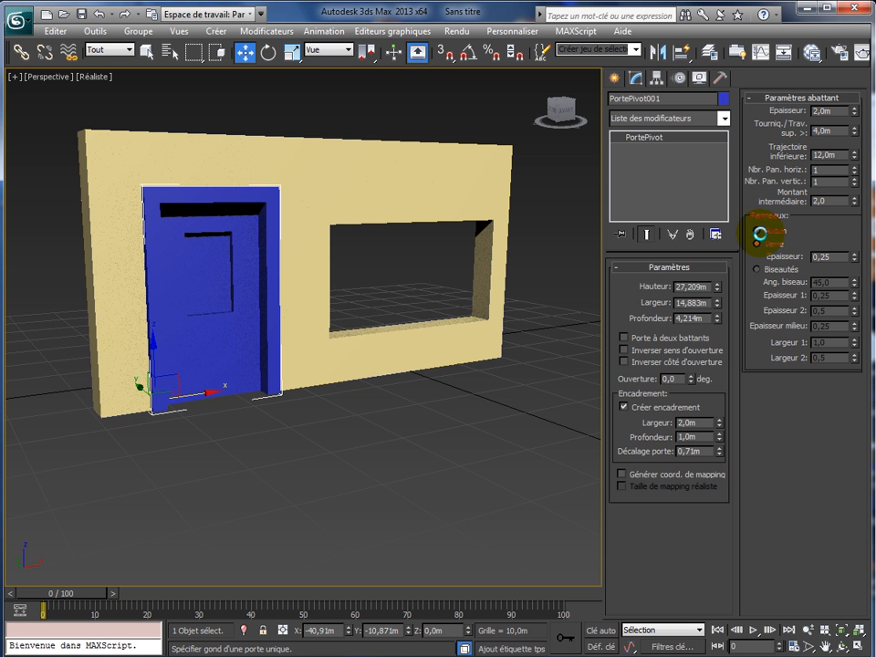
click(756, 230)
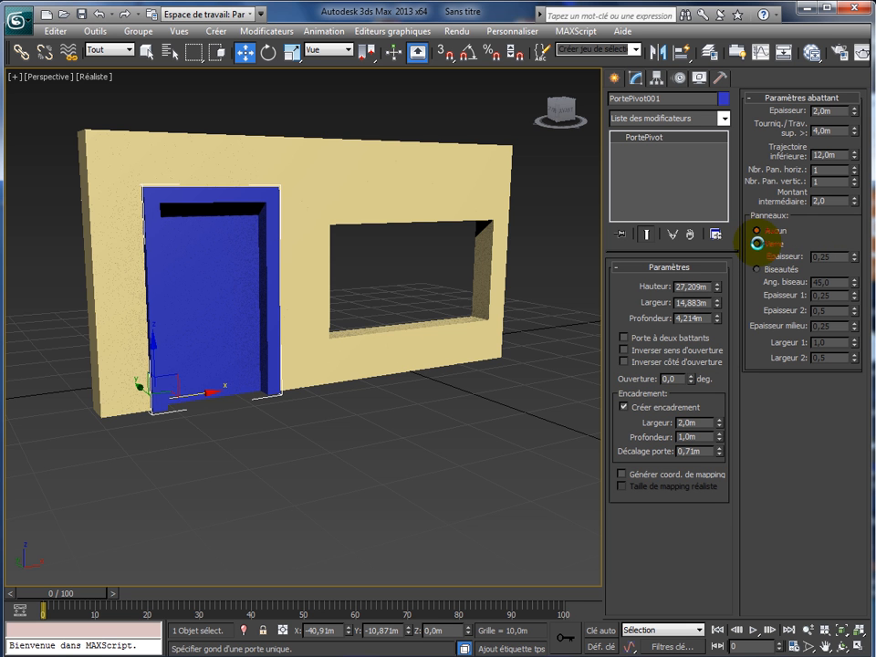
click(757, 244)
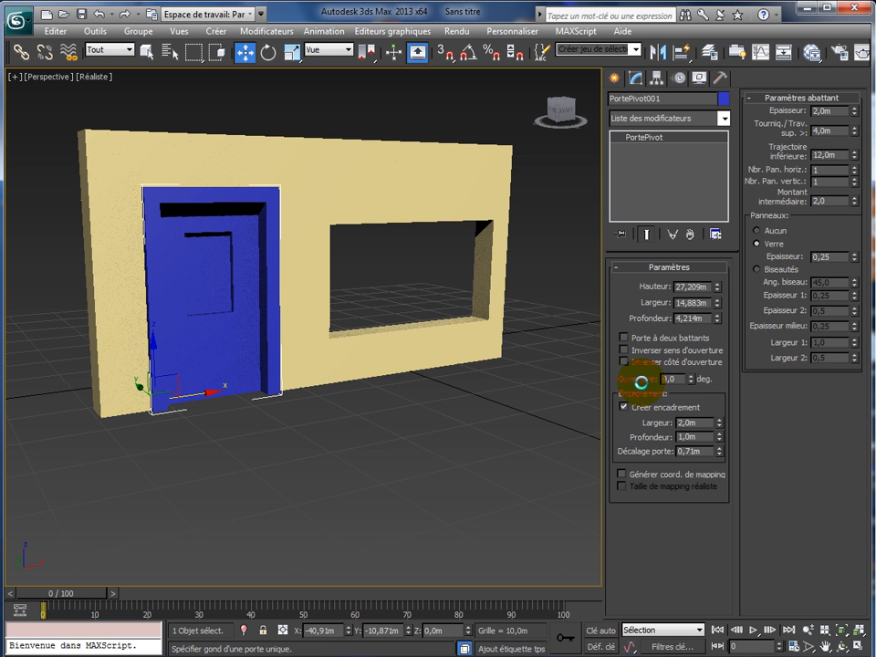
Open the door by 49,5 degrees and make it a double-leaf door.
double_click(675, 379)
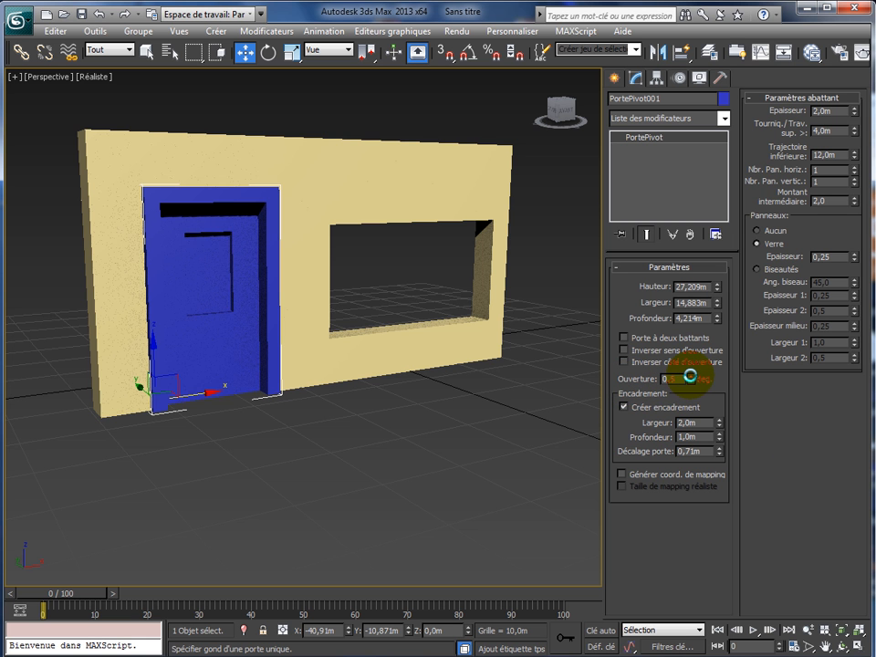
drag(688, 366, 692, 304)
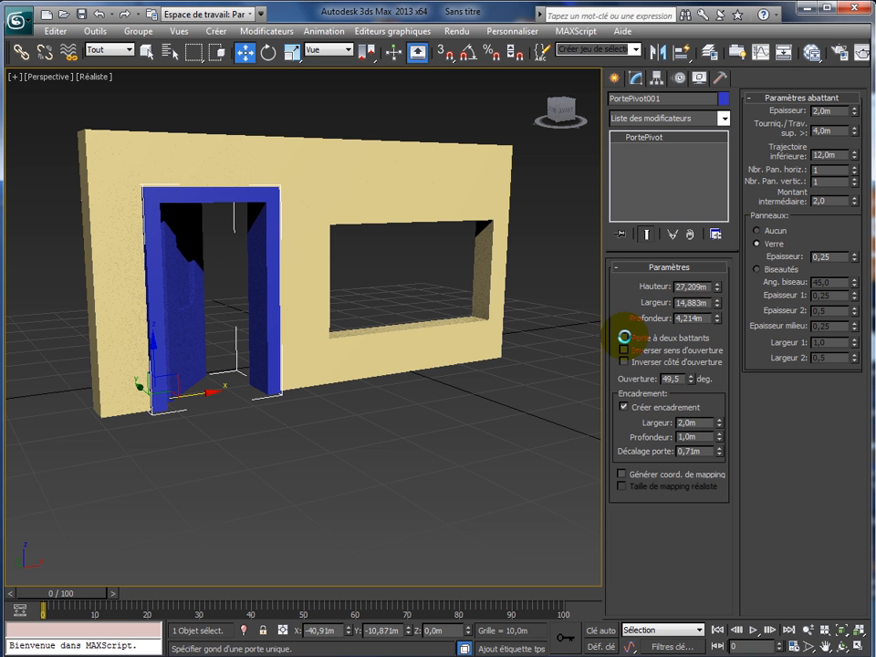
click(624, 337)
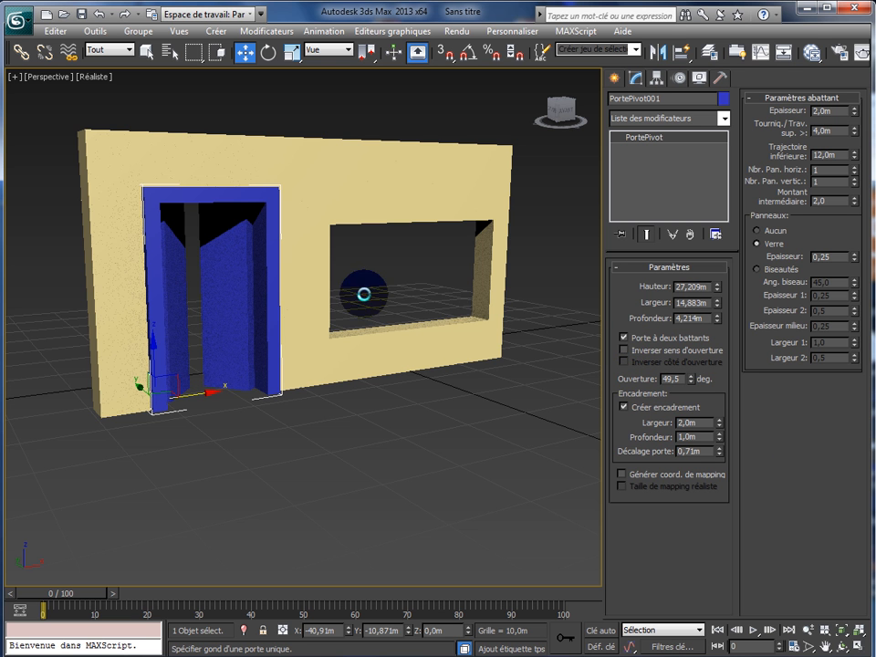
Reverse the double door's swing direction and set the frame width to 1,737 m.
click(623, 349)
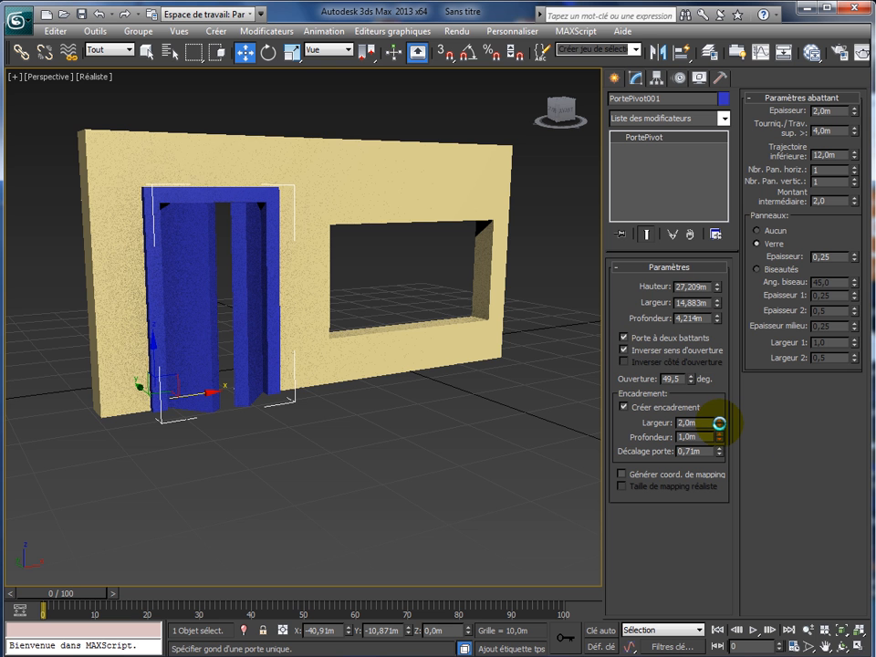
drag(720, 425, 720, 427)
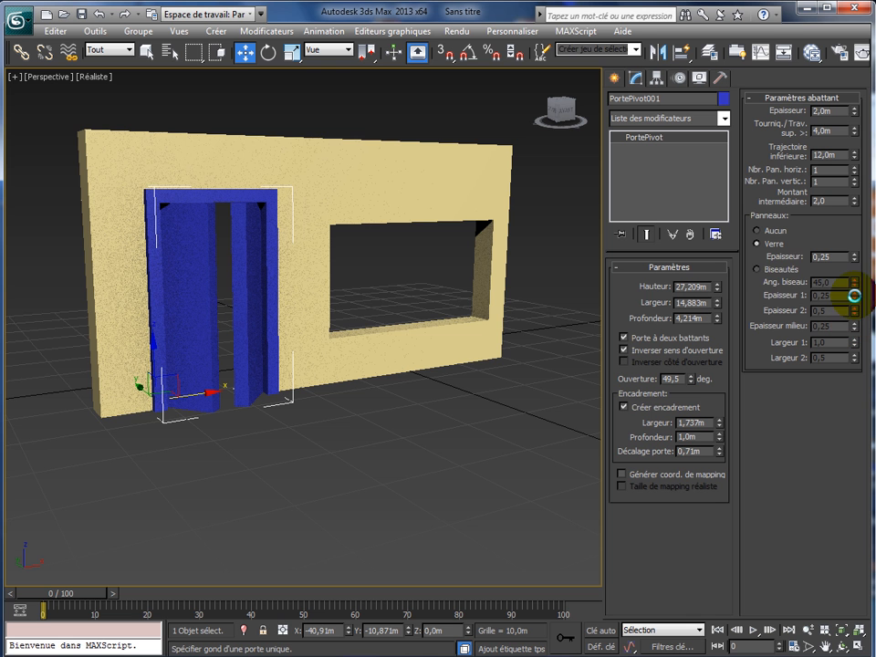
Try bevelled (Biseautés) panels before restoring glass (Verre), and set the pivot door's leaf thickness to 0,64 m.
click(754, 268)
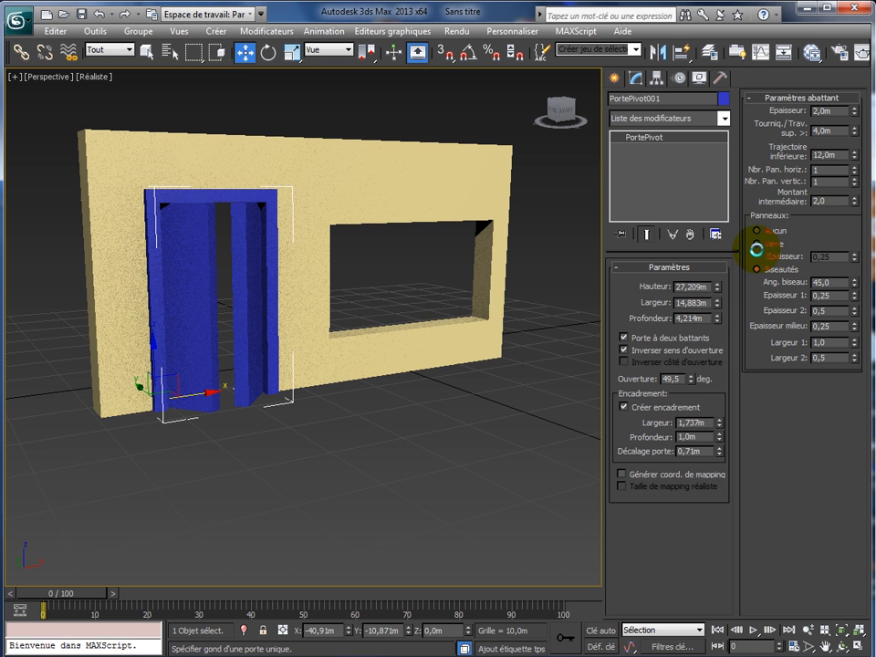
click(756, 242)
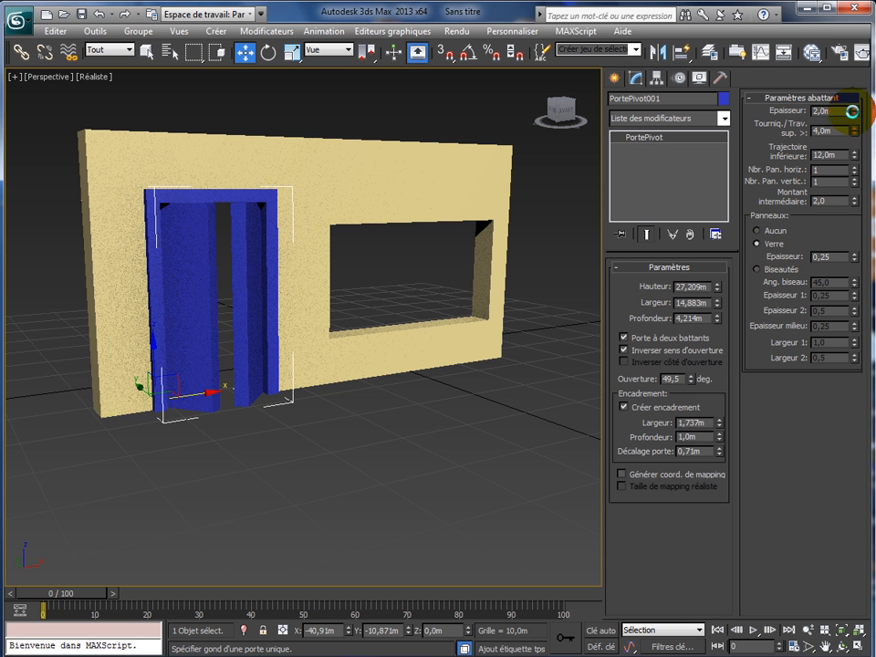
drag(854, 112, 847, 162)
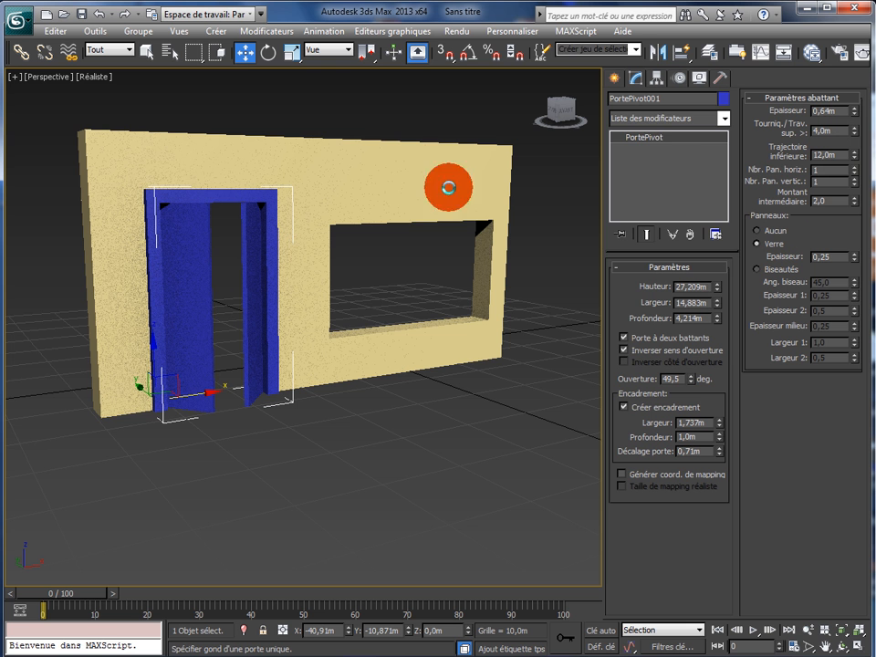
Make the pivot door single-leaf and turn off its reversed swing direction.
click(622, 337)
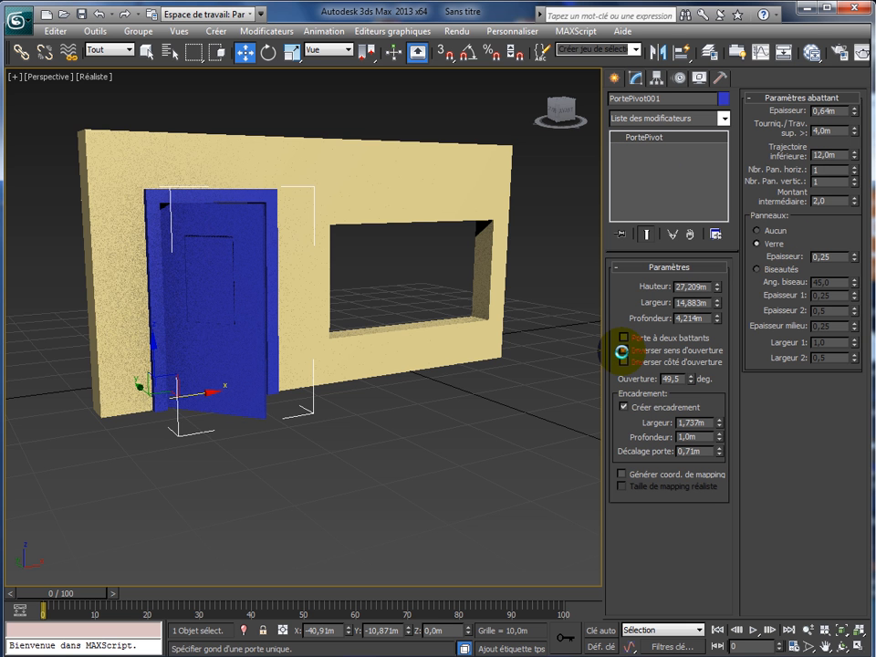
click(622, 349)
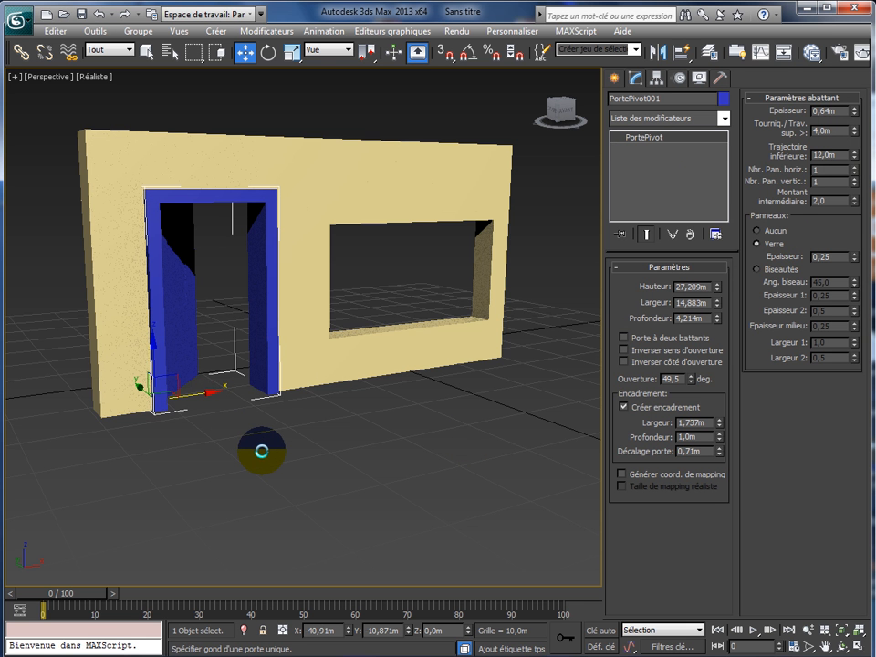
Replace the pivot door with a sliding door (Glissement) snapped to the opening's base corners in wireframe, 4,214 m deep and 26,734 m high.
key(Delete)
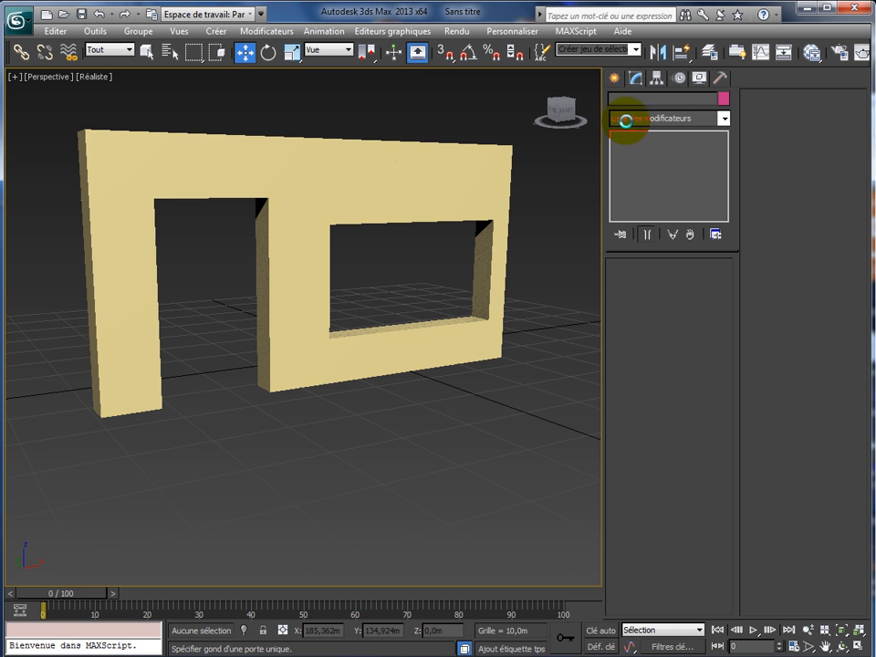
click(616, 76)
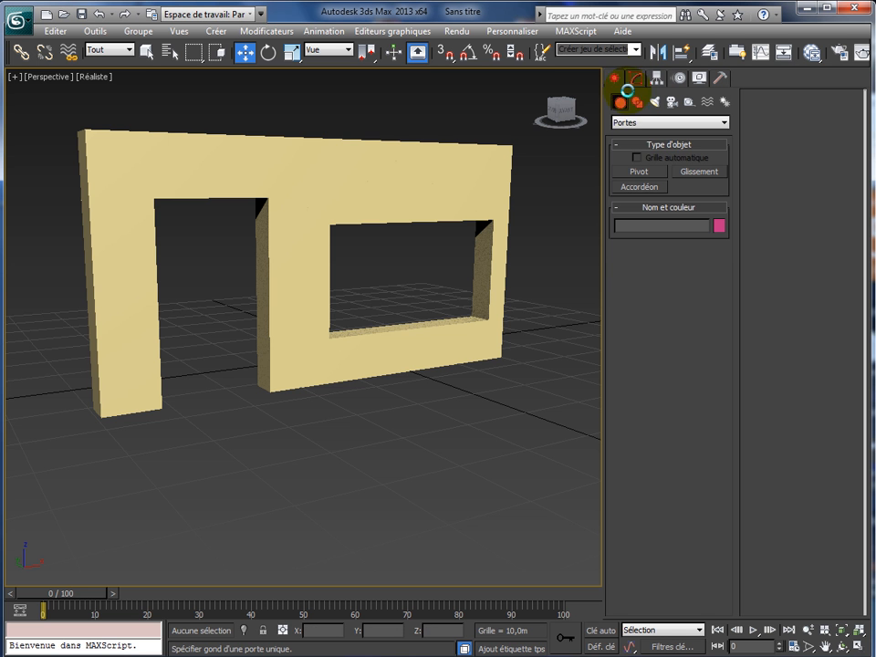
click(693, 171)
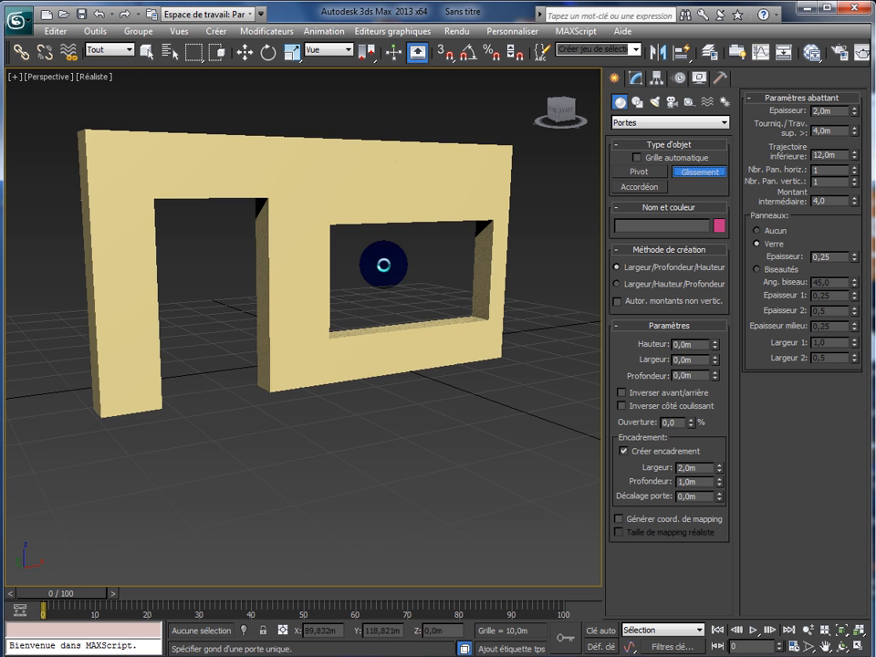
key(F3)
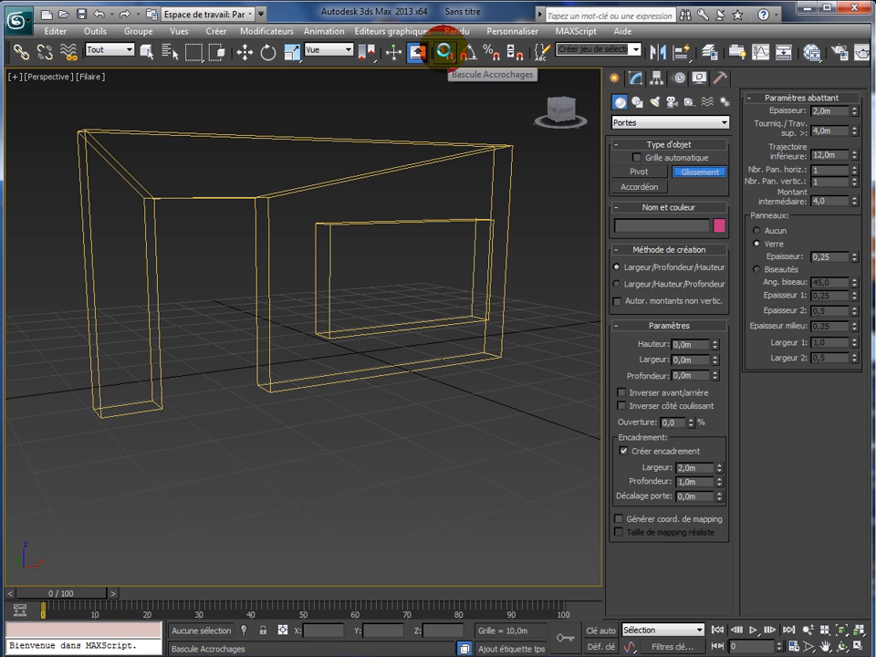
click(445, 51)
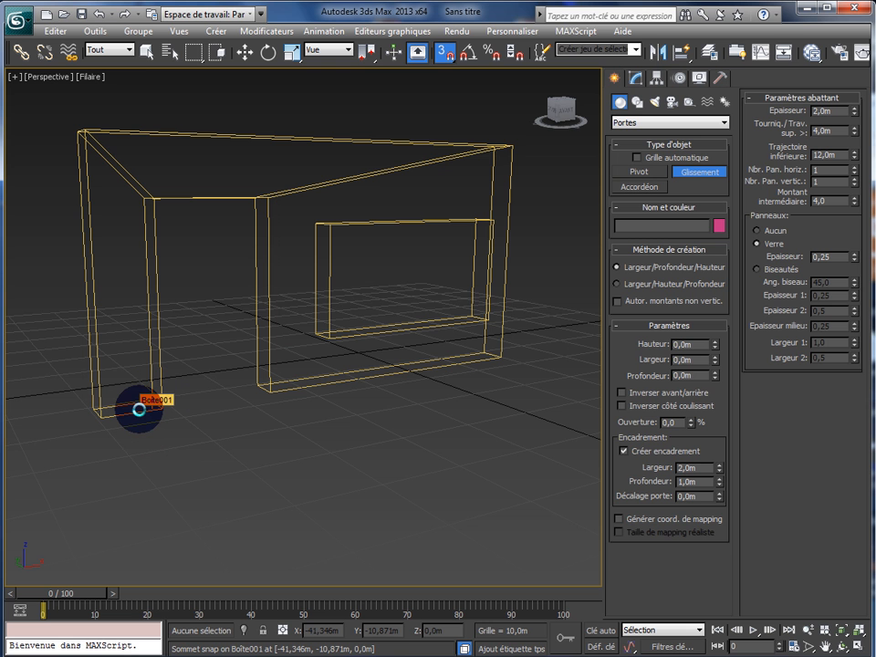
click(140, 409)
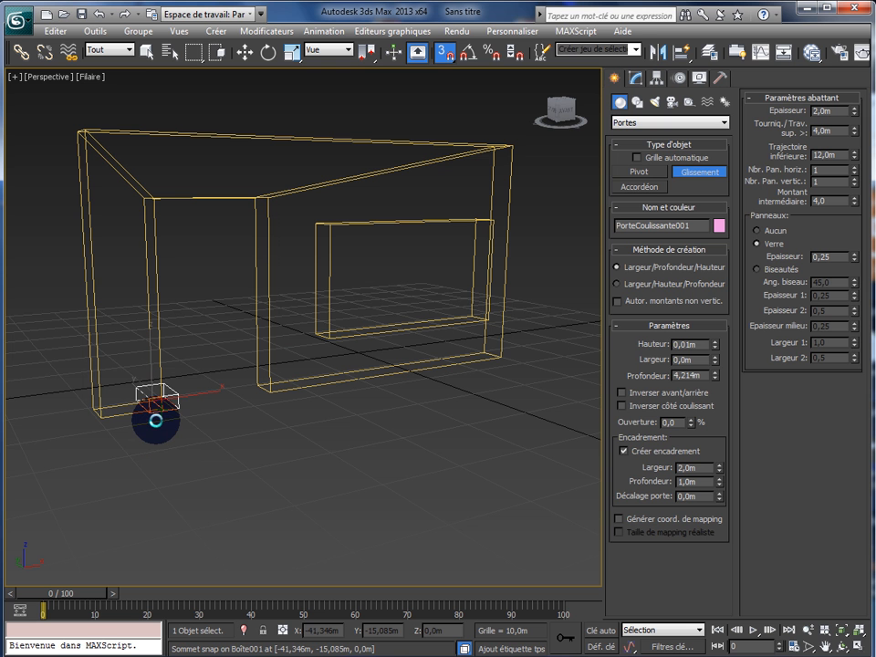
click(156, 412)
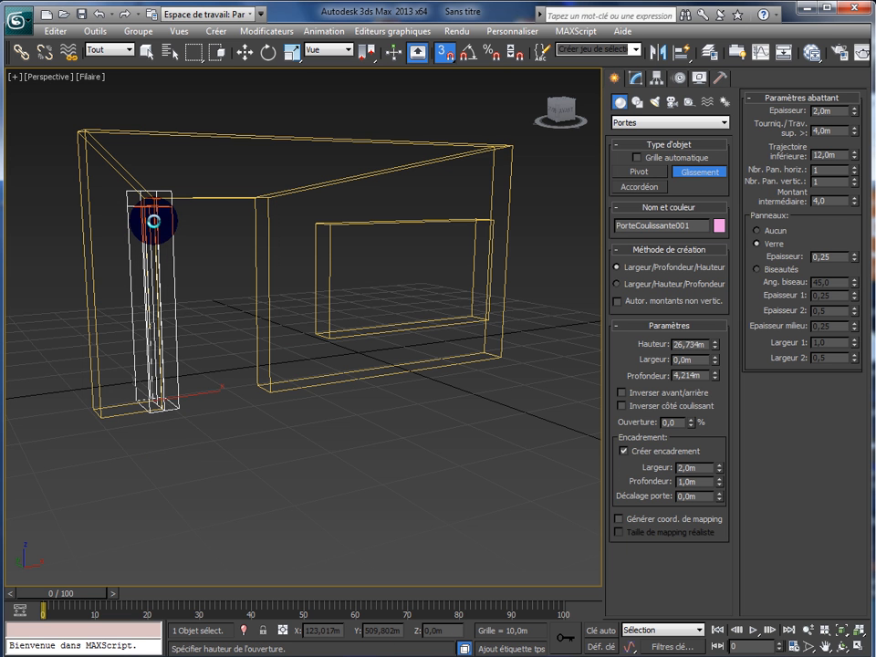
click(154, 221)
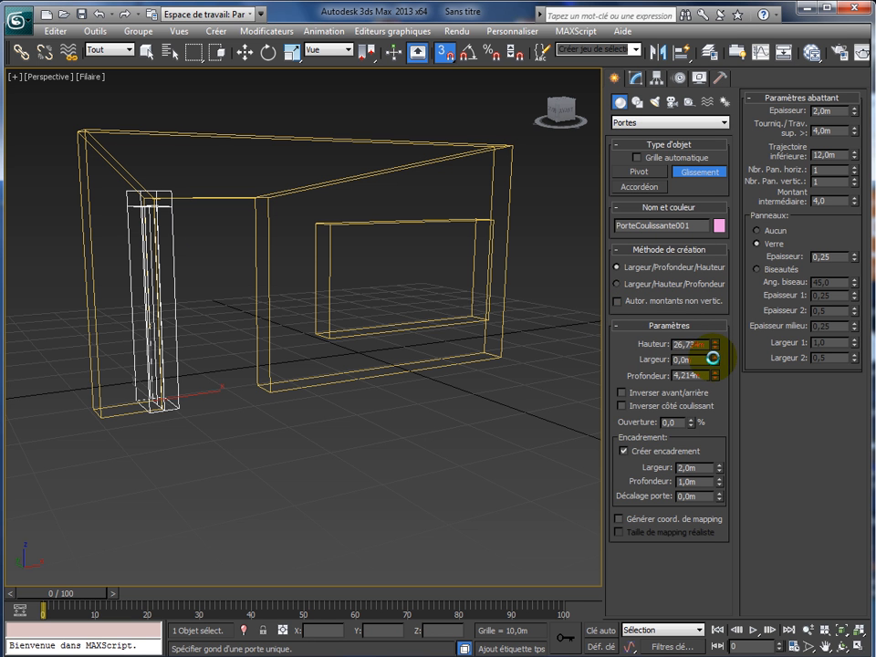
Set the sliding door's width to 15,07 m and, with snapping off, shift it along X to -41,018 m, restoring realistic shading.
alt+middle_drag(530, 413, 503, 416)
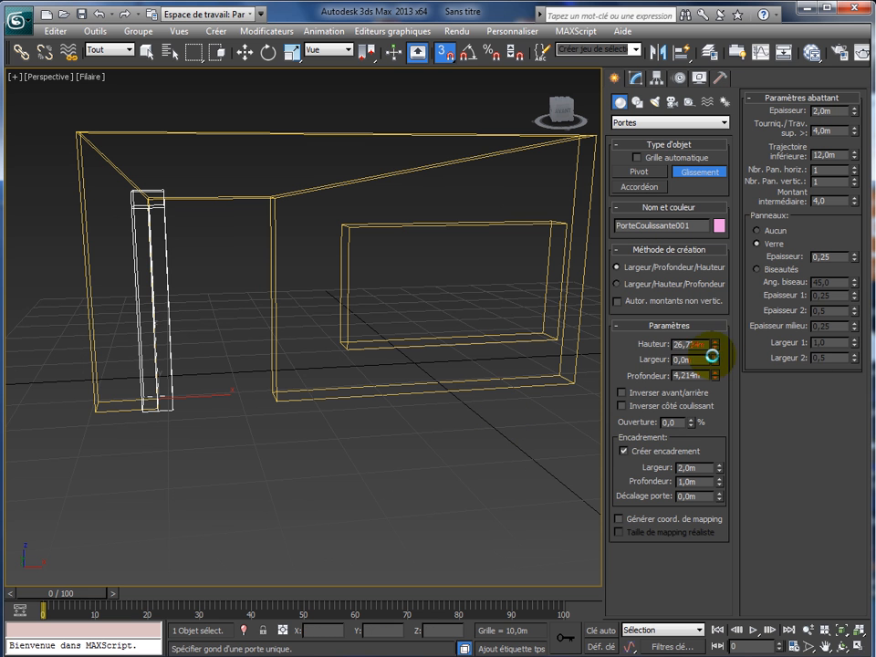
drag(714, 357, 698, 19)
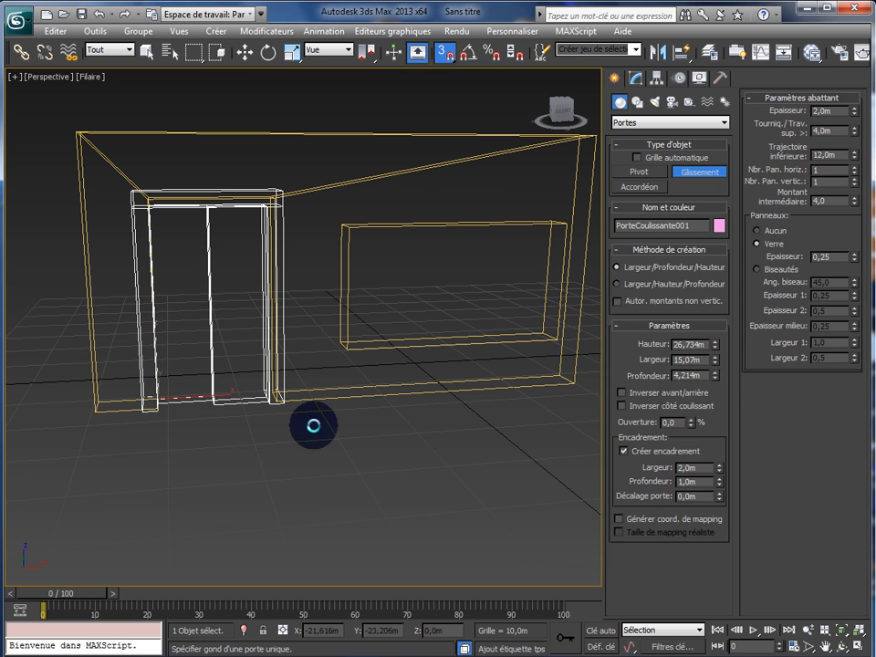
key(w)
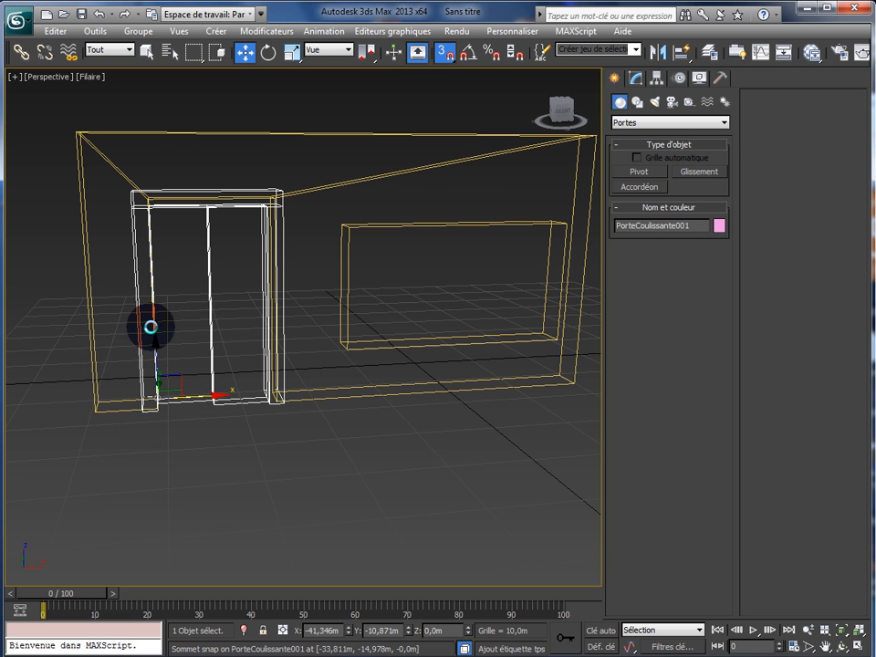
click(447, 55)
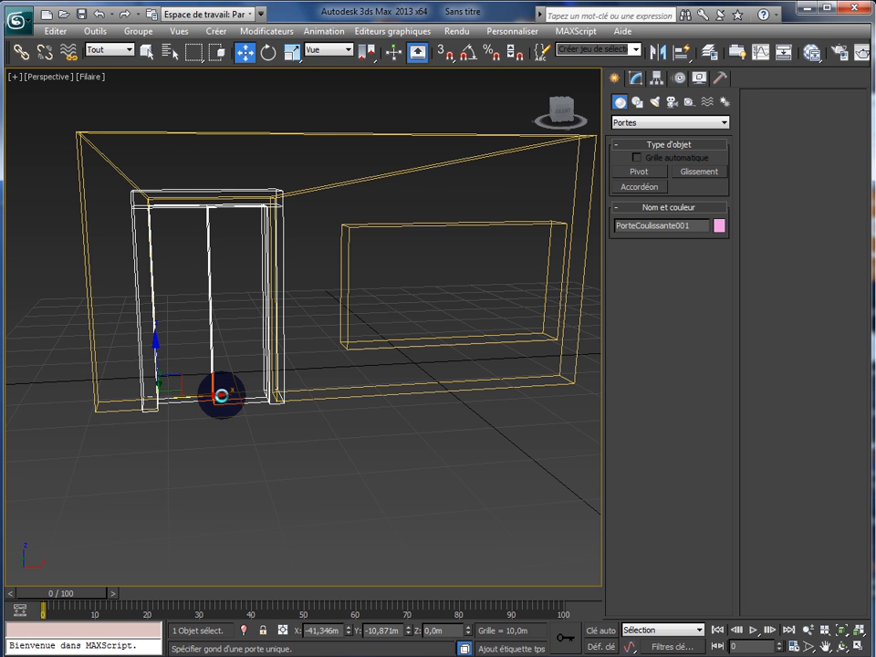
drag(220, 396, 221, 396)
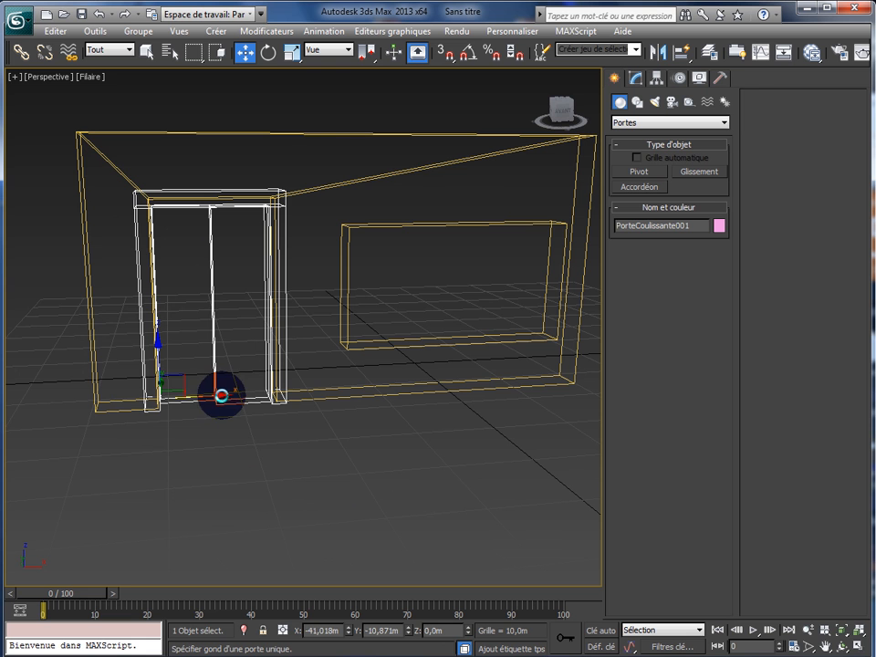
key(F3)
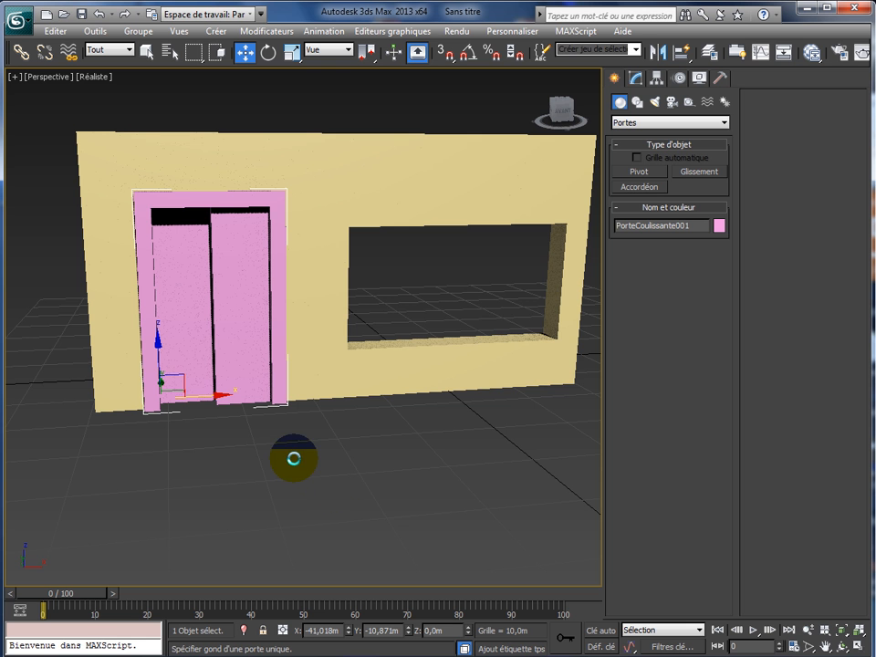
Change the sliding door's object colour to red.
click(294, 195)
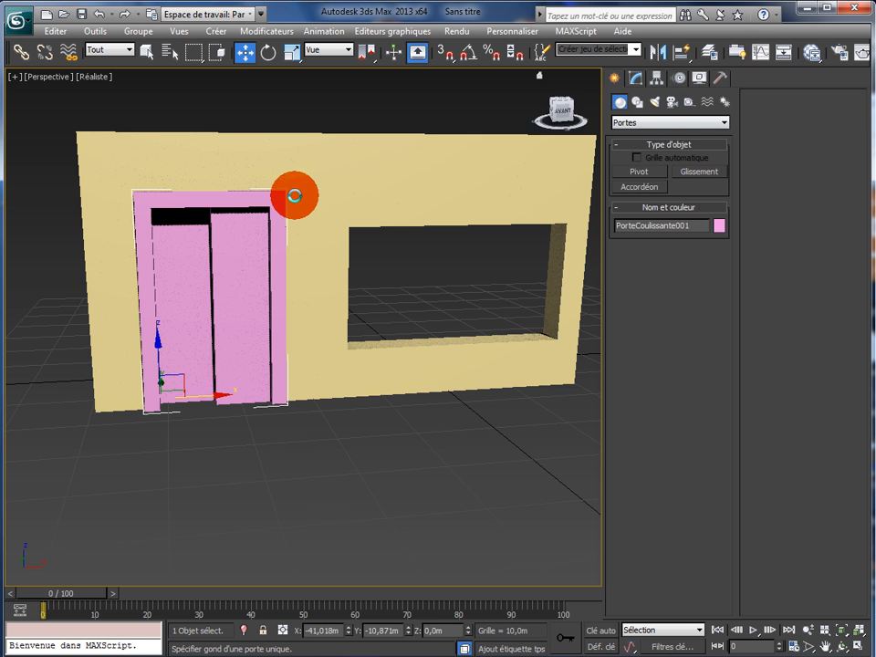
click(634, 77)
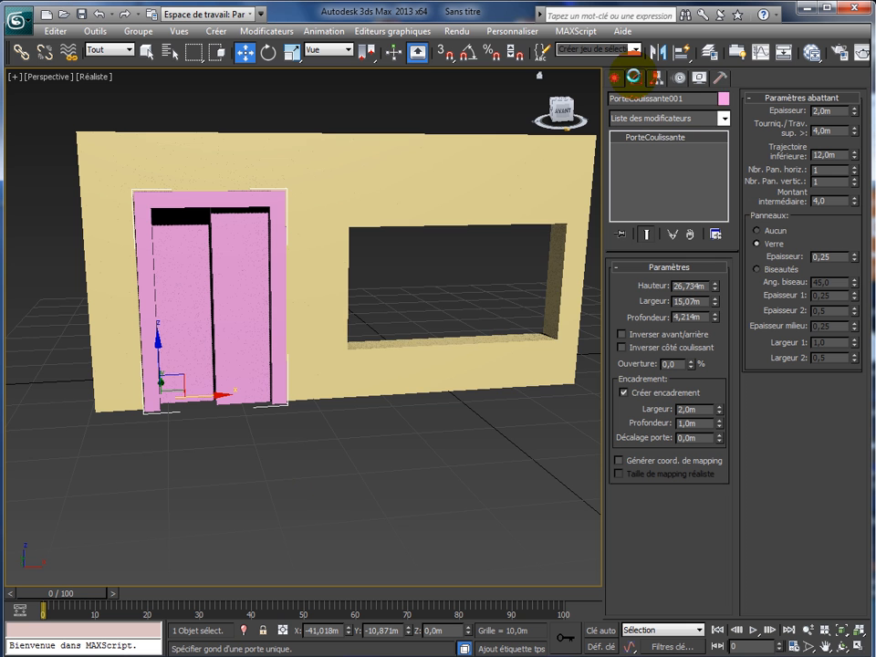
click(721, 99)
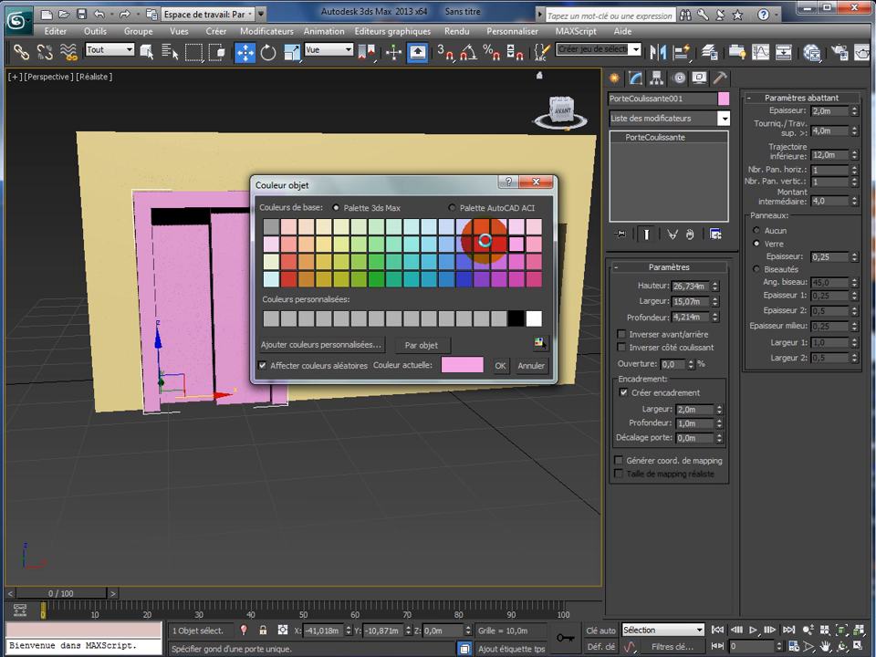
click(282, 279)
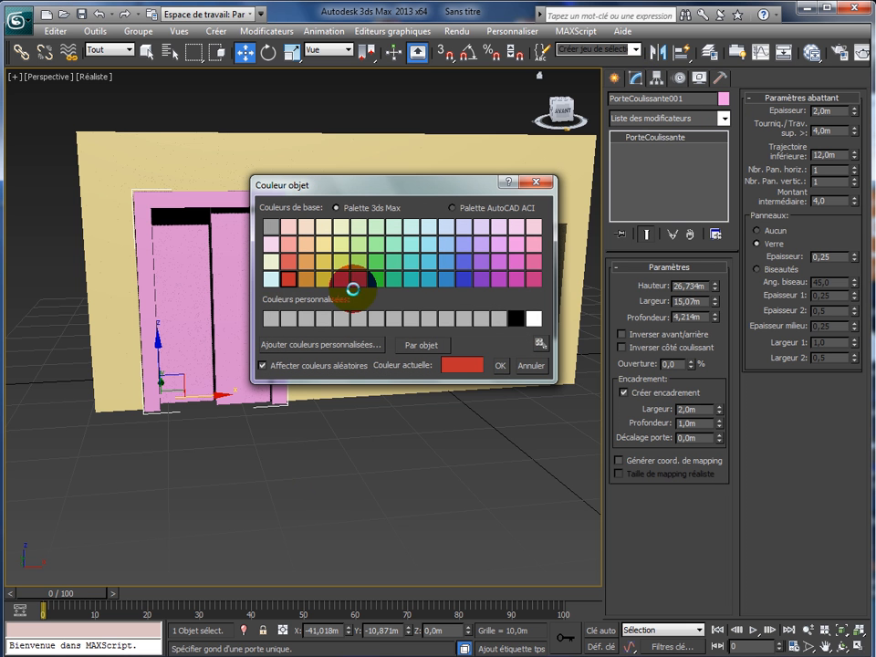
click(502, 366)
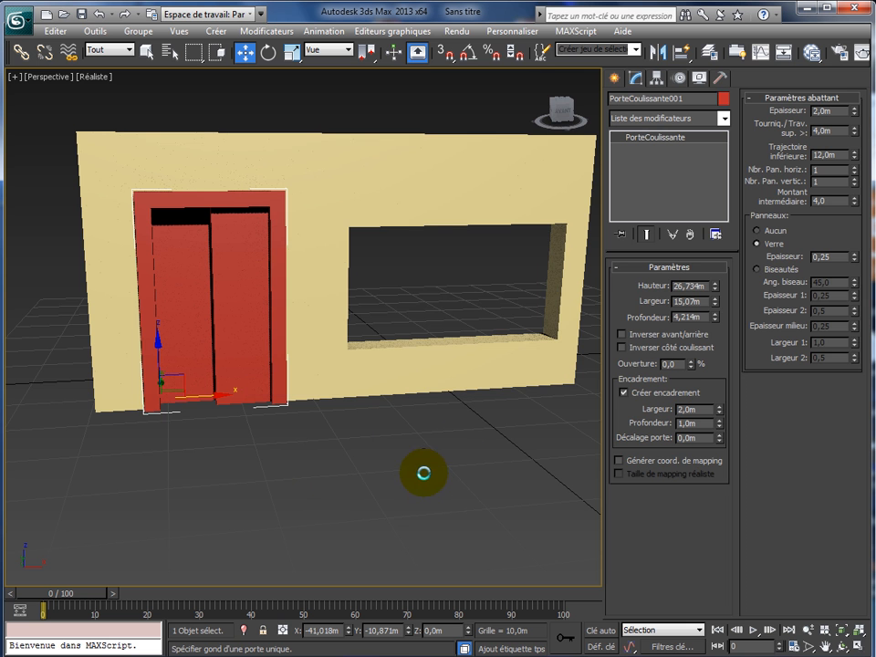
Change the wall's object colour to green.
click(412, 152)
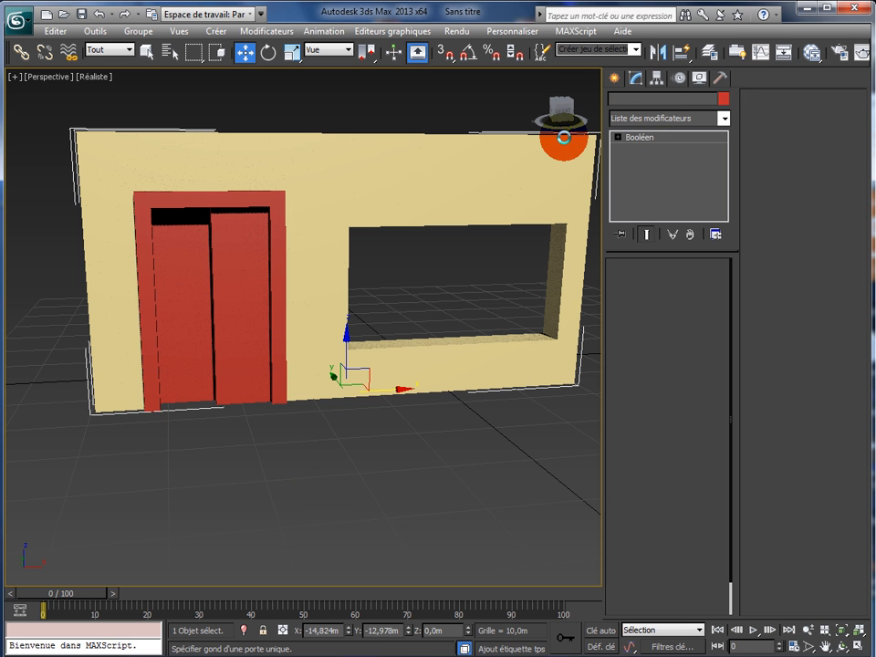
click(722, 98)
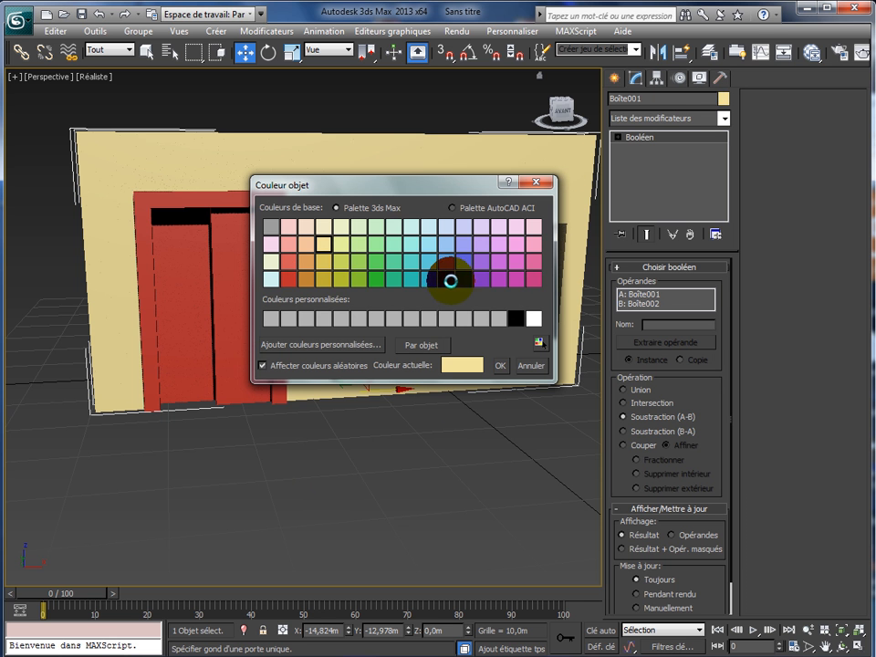
click(323, 279)
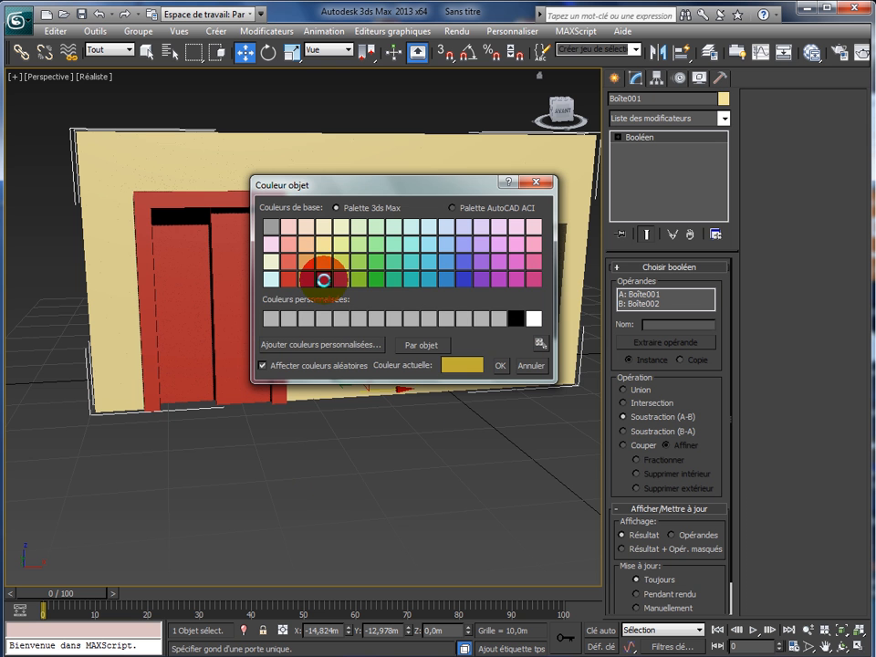
click(378, 278)
click(500, 365)
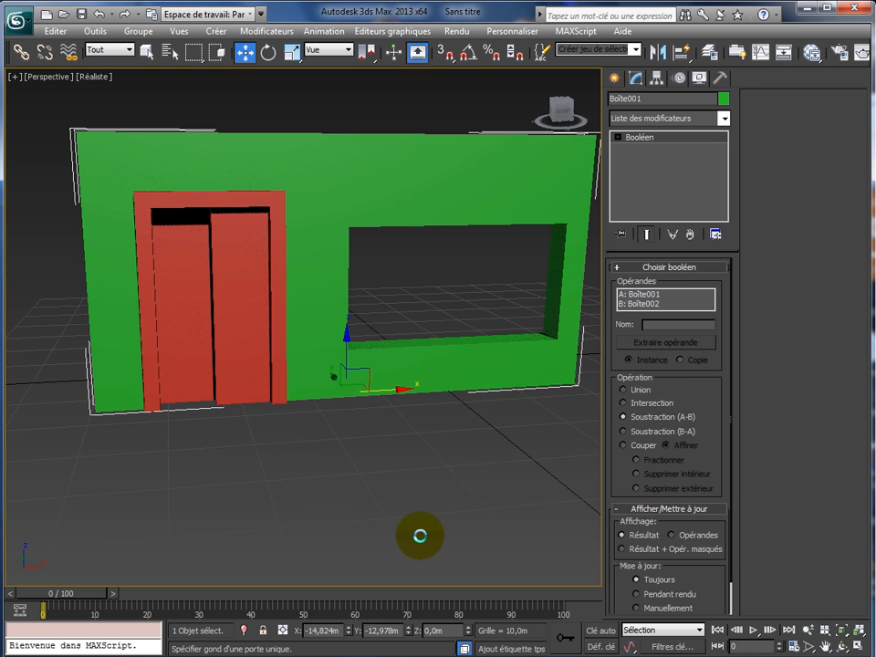
Open the sliding door to 59 %, and invert both its front/back order and its sliding side.
click(261, 200)
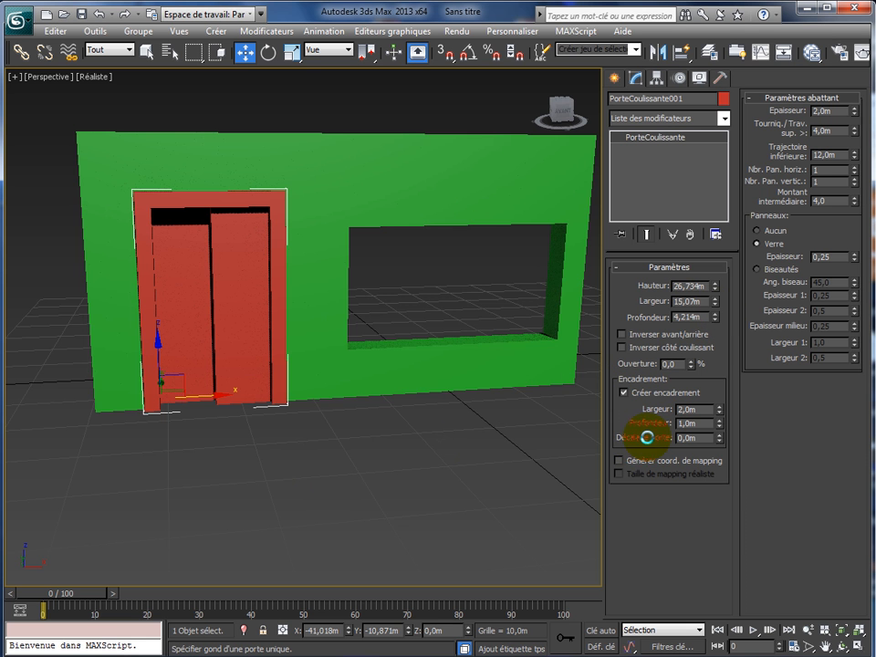
drag(692, 362, 677, 247)
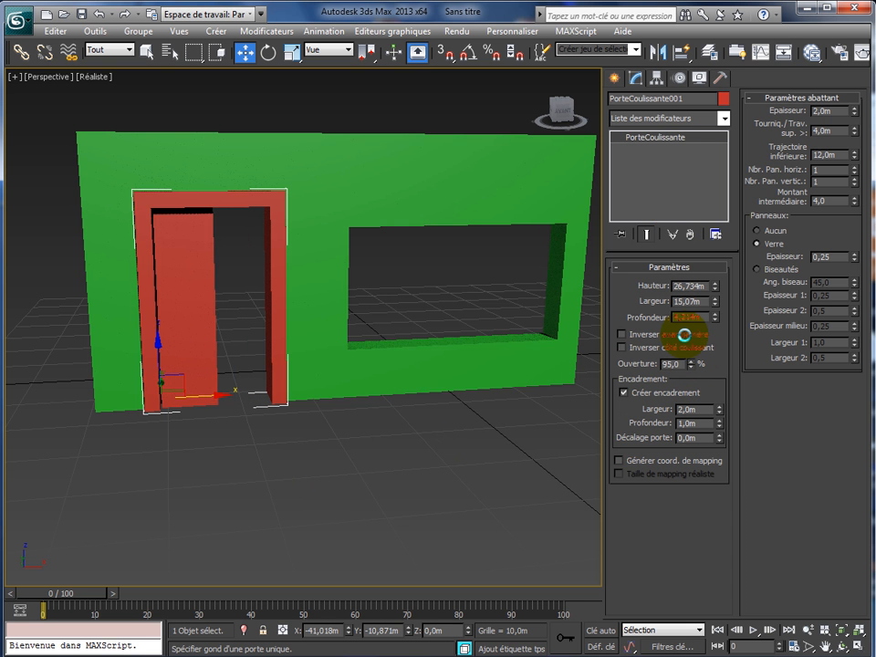
right_click(691, 363)
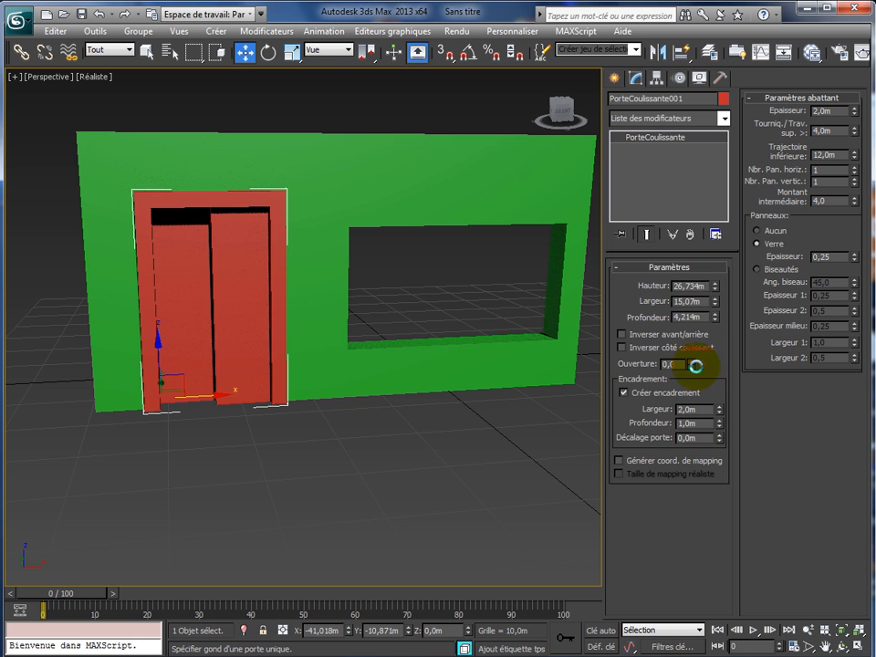
drag(690, 364, 688, 221)
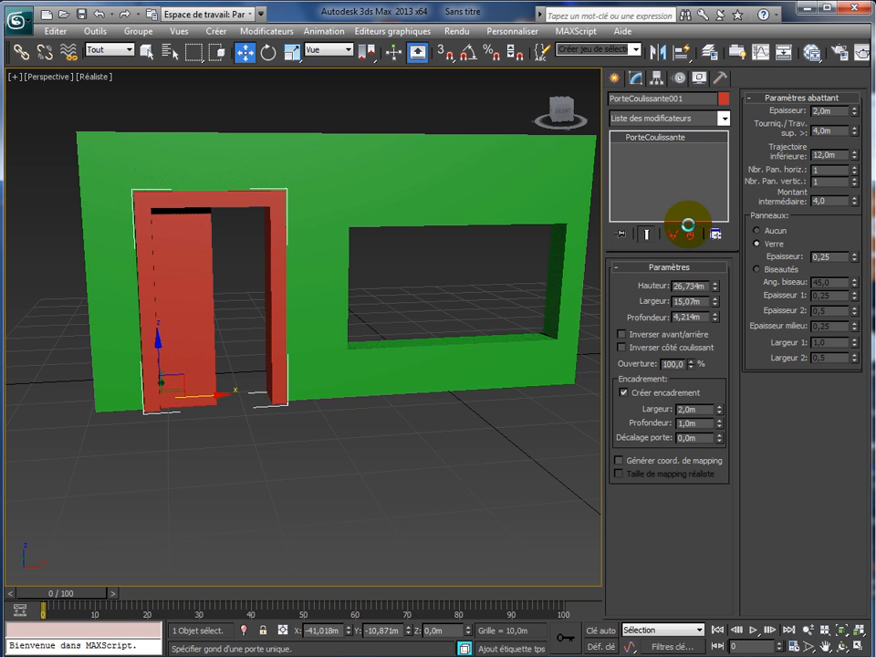
drag(697, 288, 699, 318)
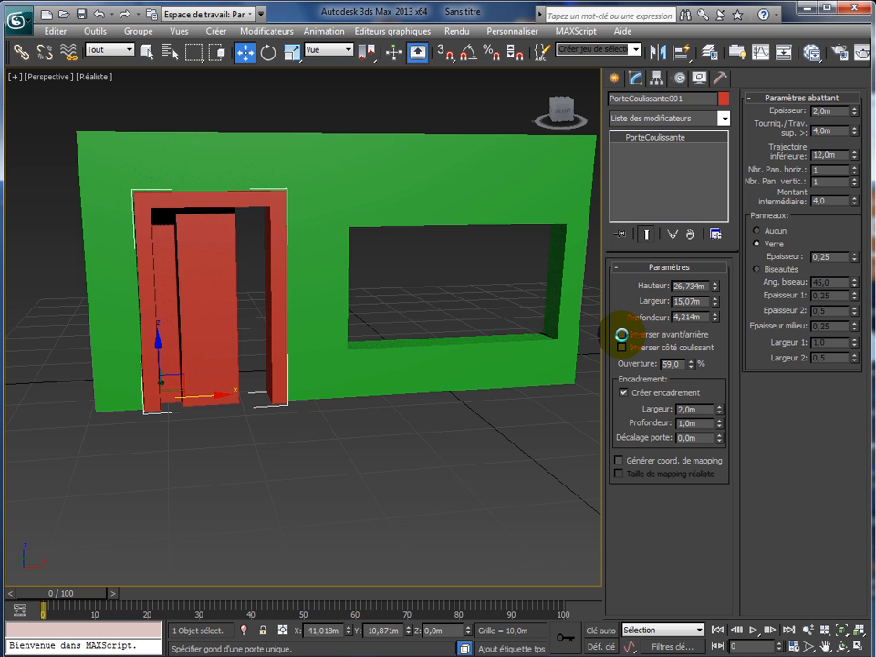
click(621, 335)
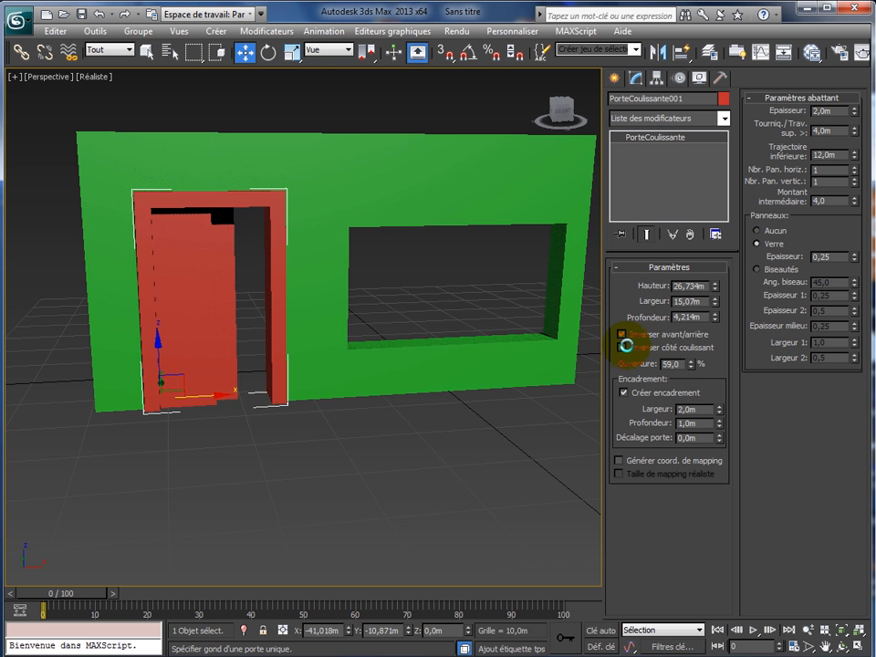
click(620, 347)
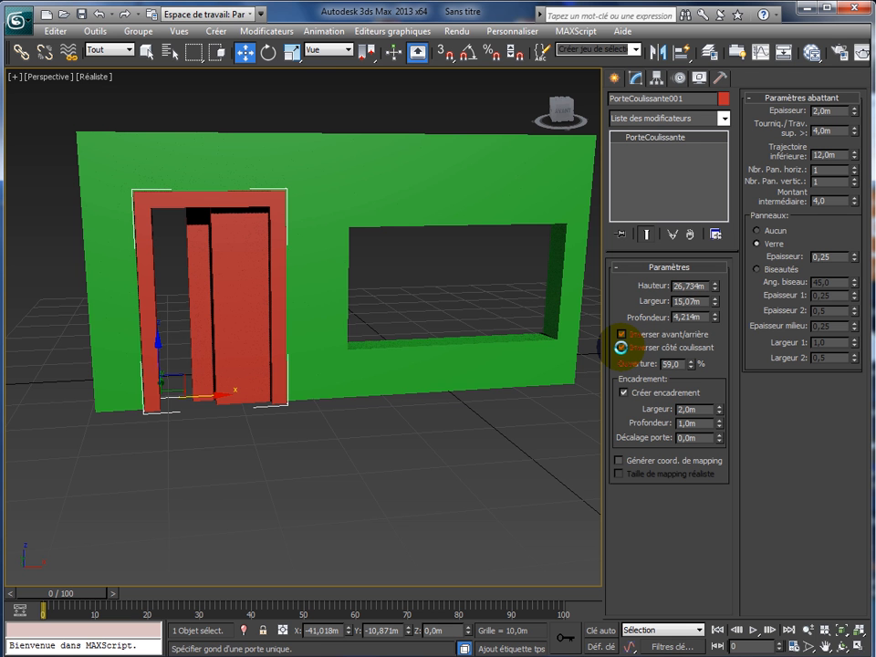
Turn off the sliding door's inverted sliding side and delete the door from the wall opening.
click(621, 347)
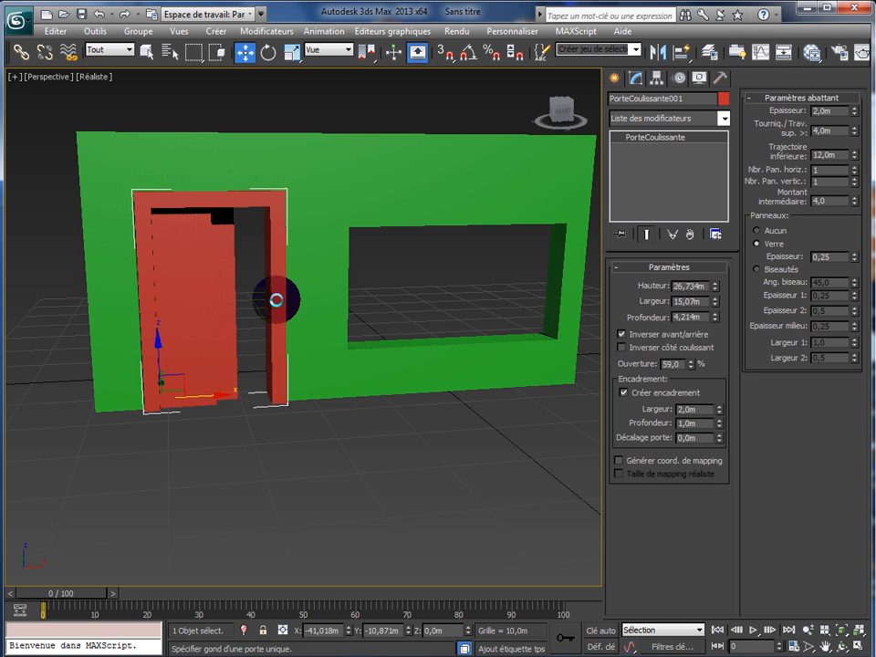
key(Delete)
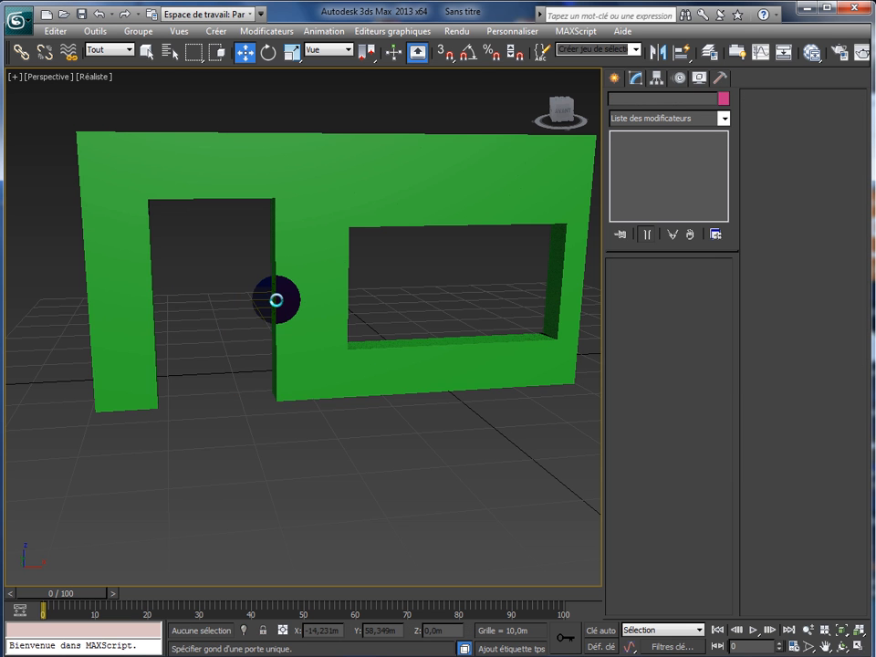
In wireframe display with snapping on, create an accordion door in the wall's door opening, 4,214 m deep and 27,762 m high.
click(613, 77)
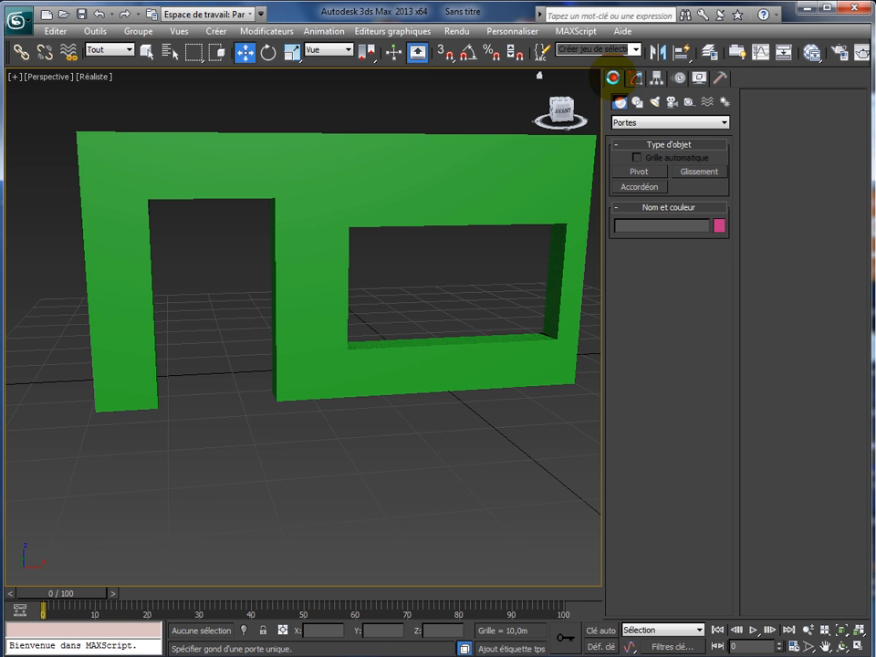
click(638, 186)
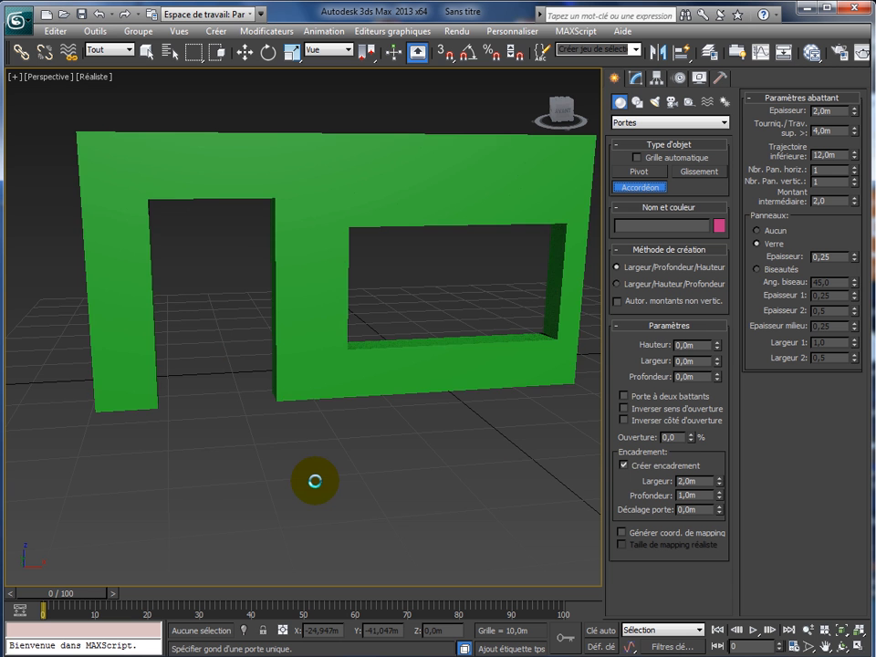
key(F3)
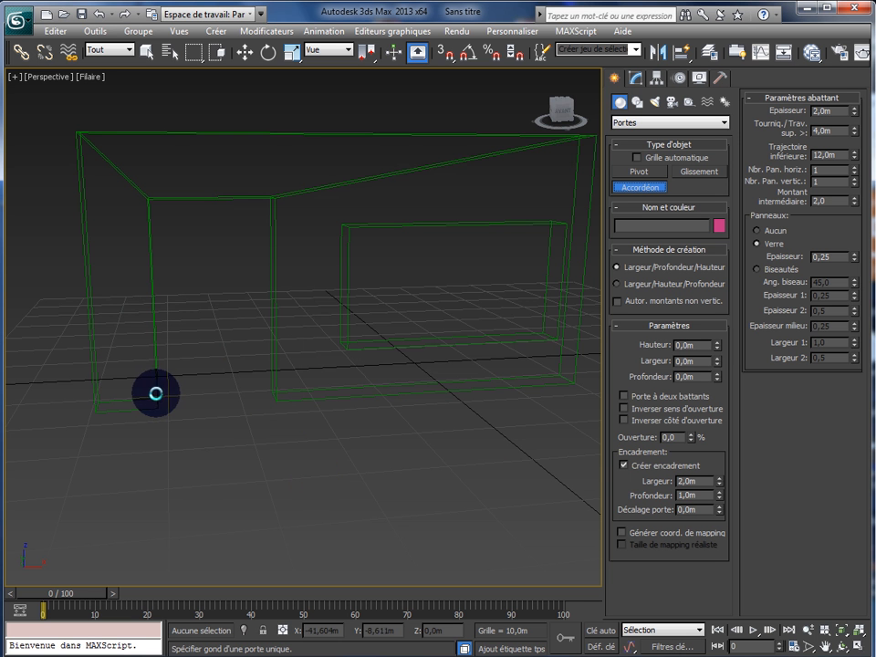
alt+middle_drag(203, 463, 229, 465)
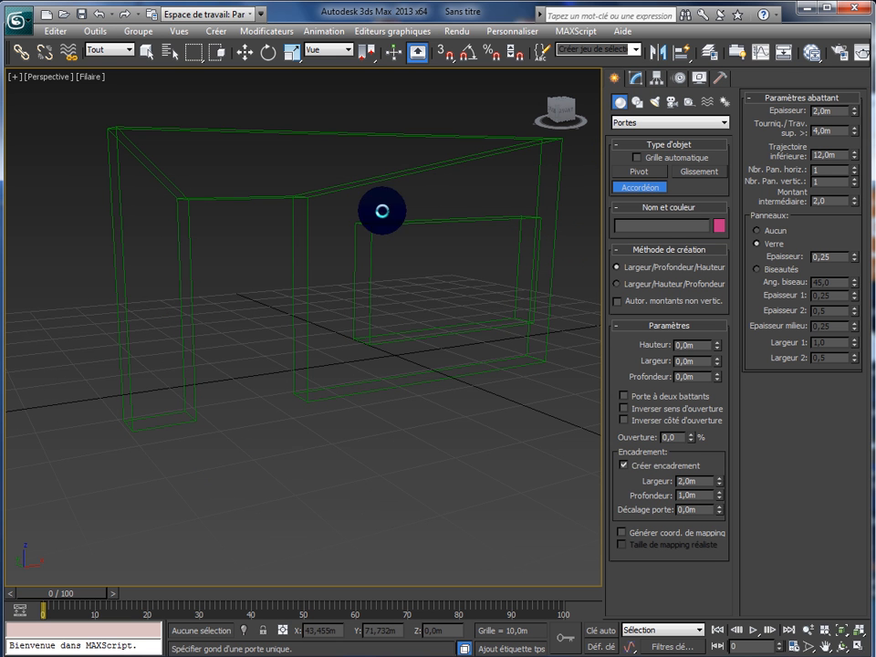
click(447, 52)
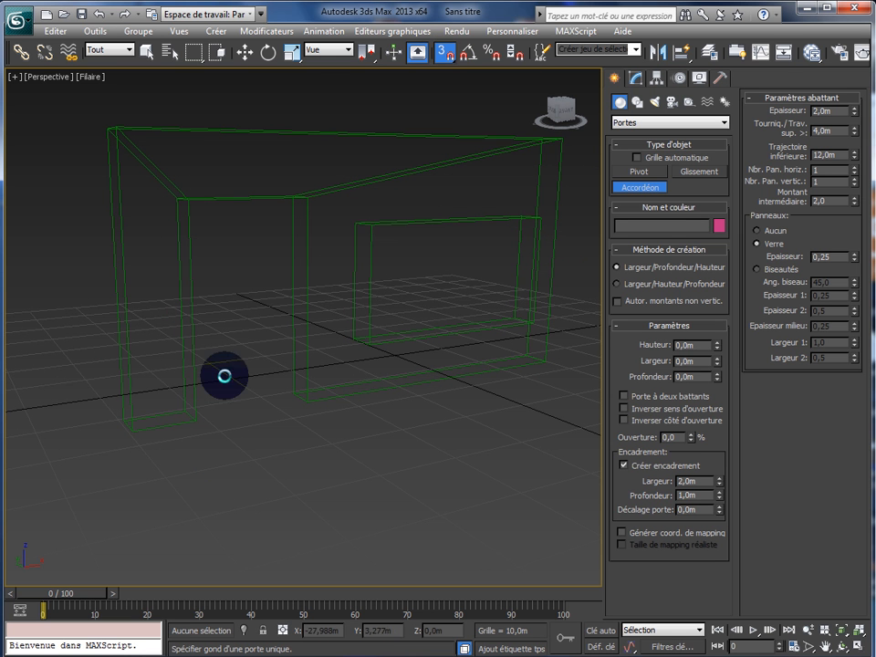
click(187, 409)
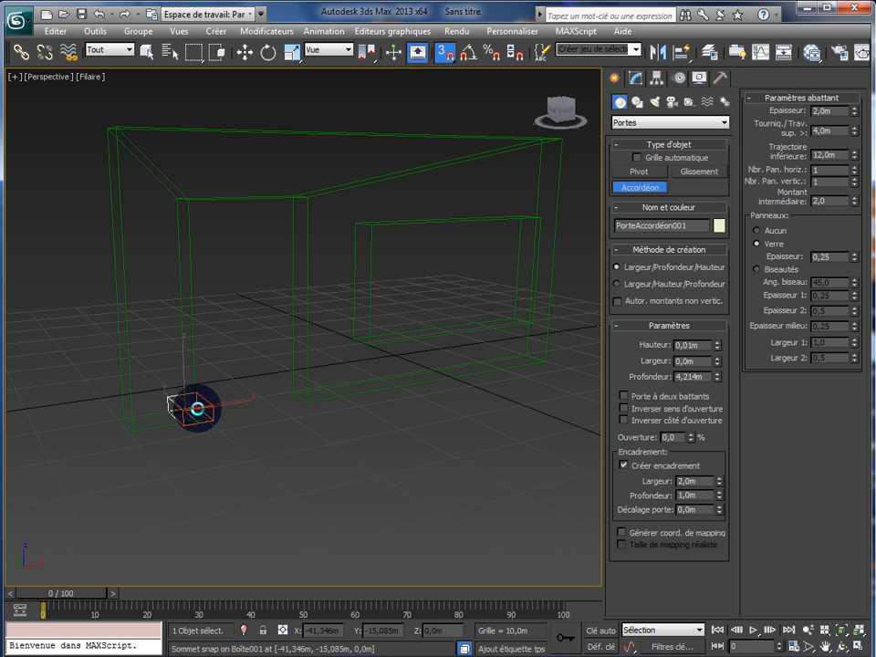
click(193, 407)
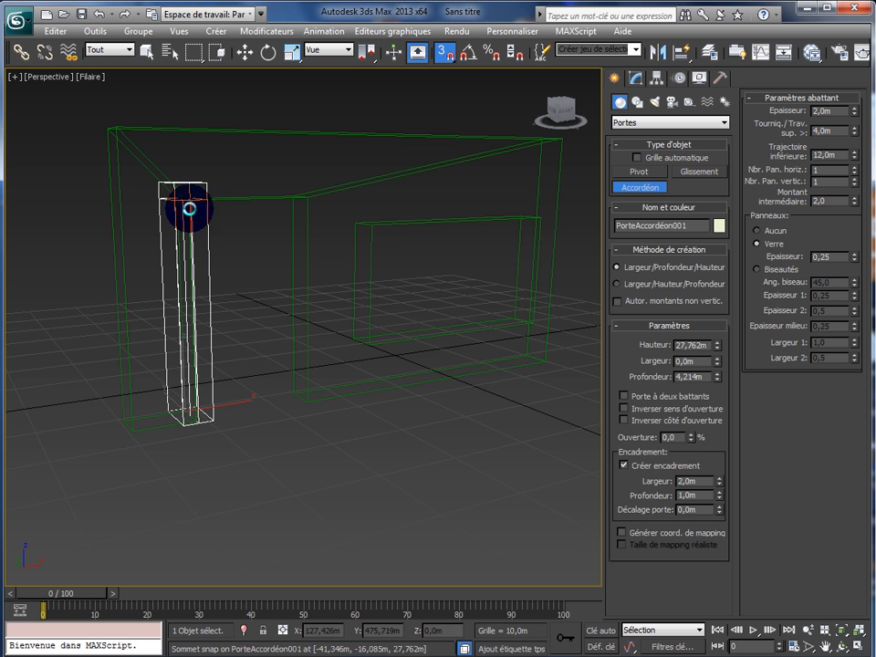
click(186, 207)
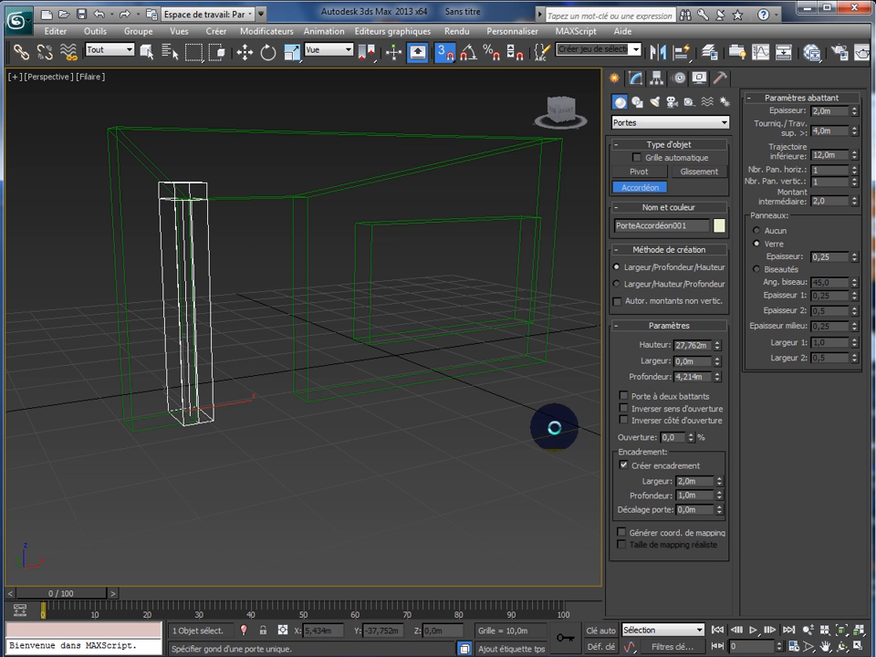
Set the accordion door's width to 15,0 m.
alt+middle_drag(524, 450, 491, 454)
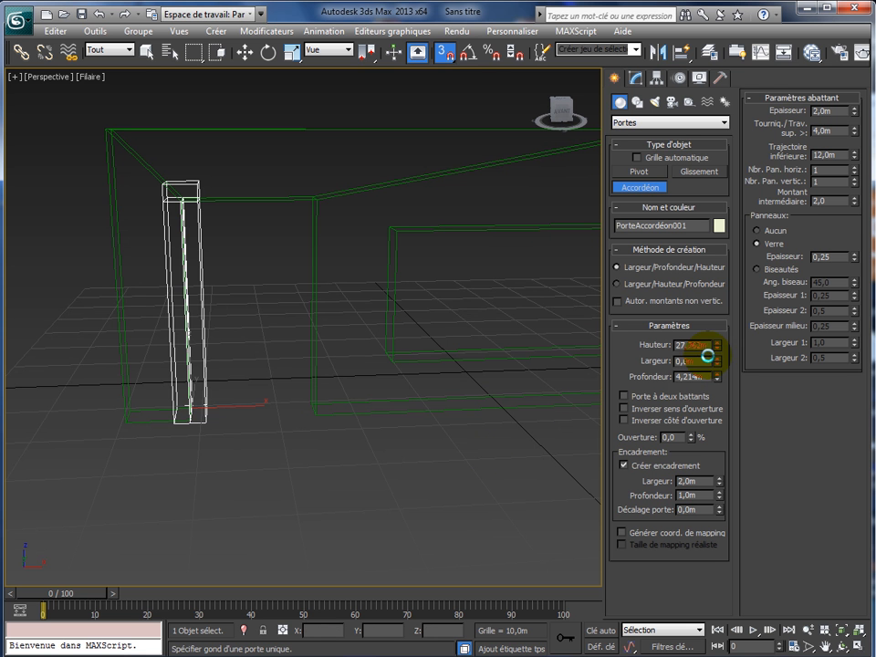
drag(716, 359, 726, 6)
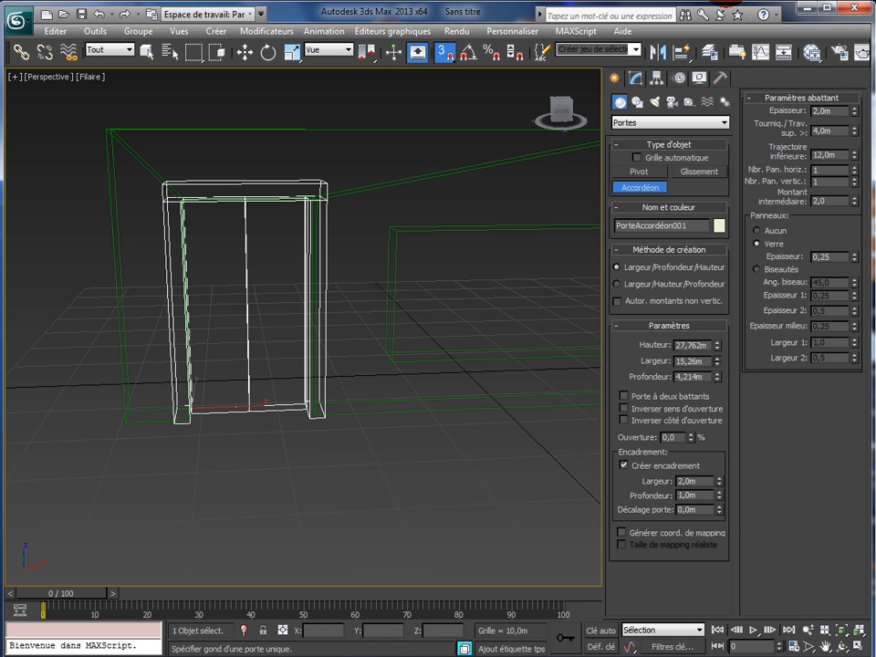
drag(727, 5, 671, 13)
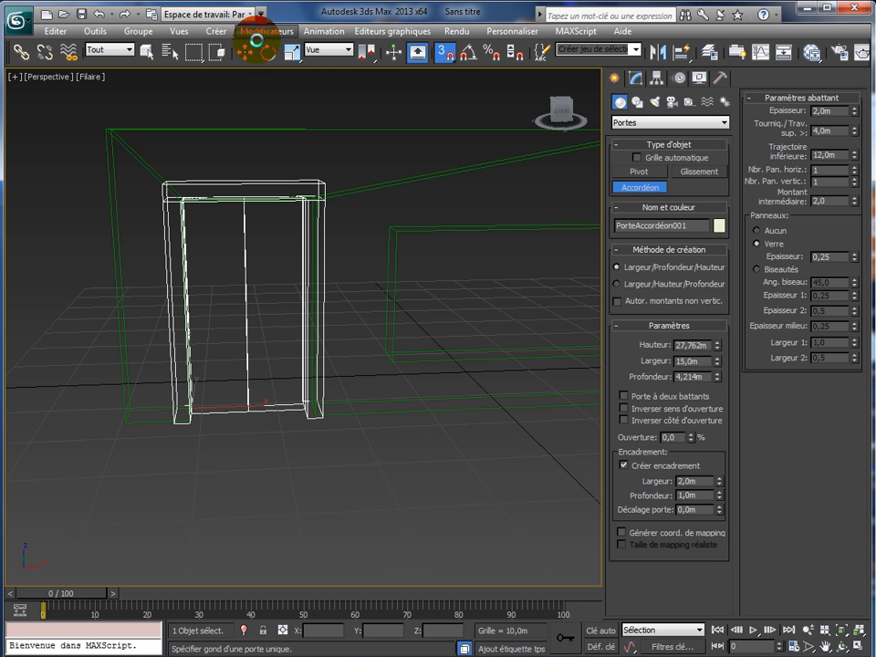
With snapping off, shift the accordion door along X to -40,839 m and restore realistic shading.
click(243, 52)
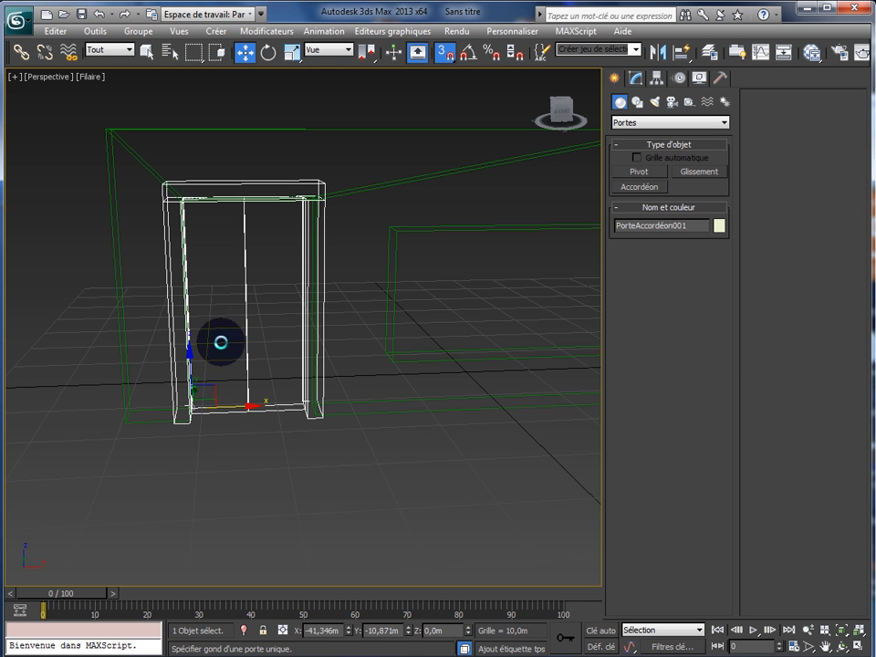
drag(256, 407, 202, 408)
click(444, 52)
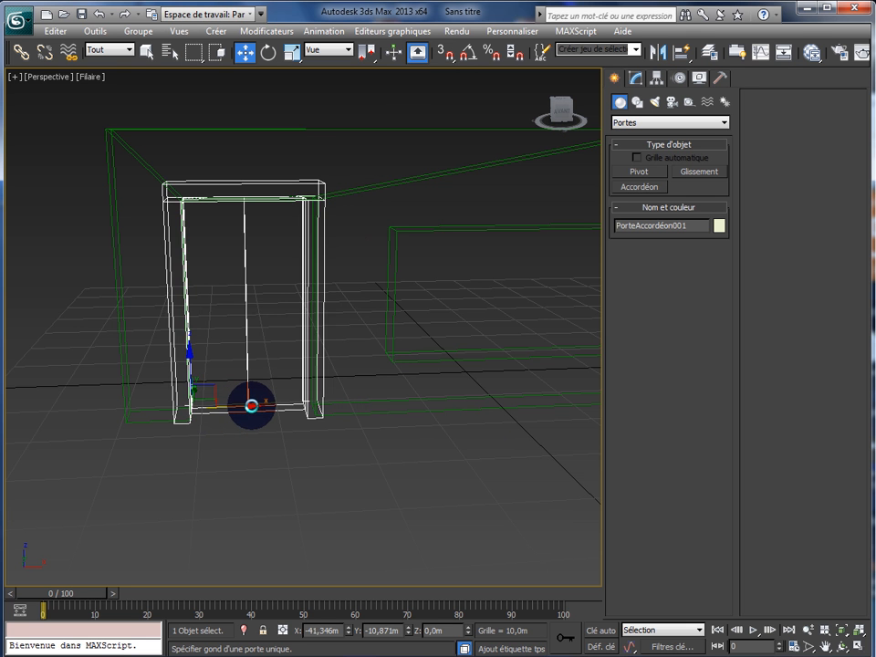
drag(250, 405, 256, 405)
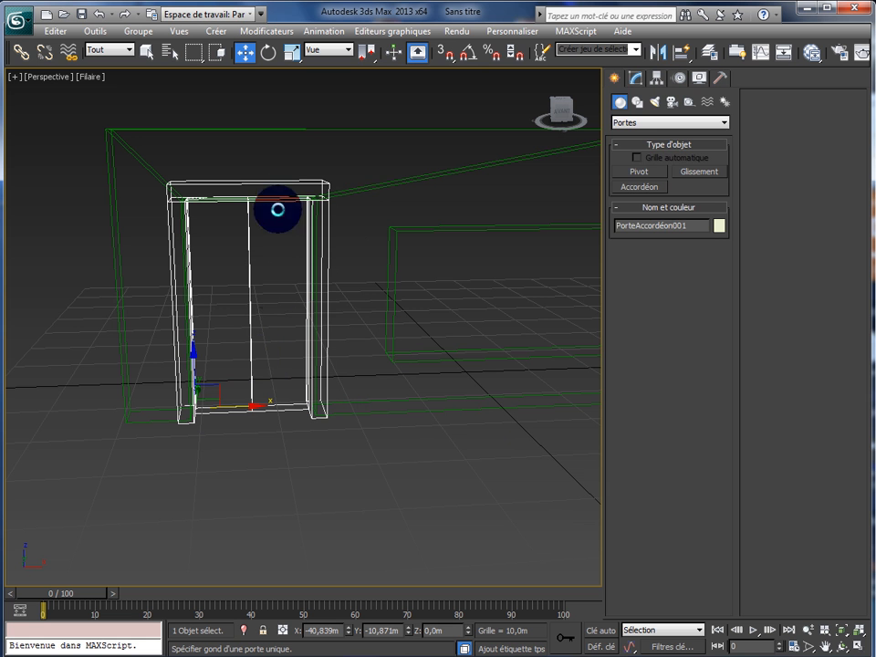
click(636, 78)
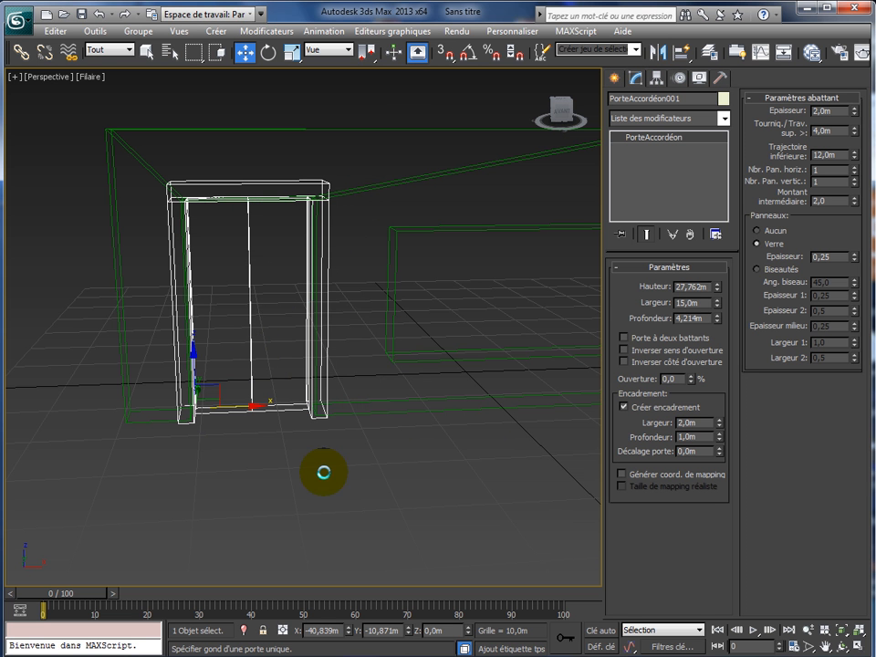
key(F3)
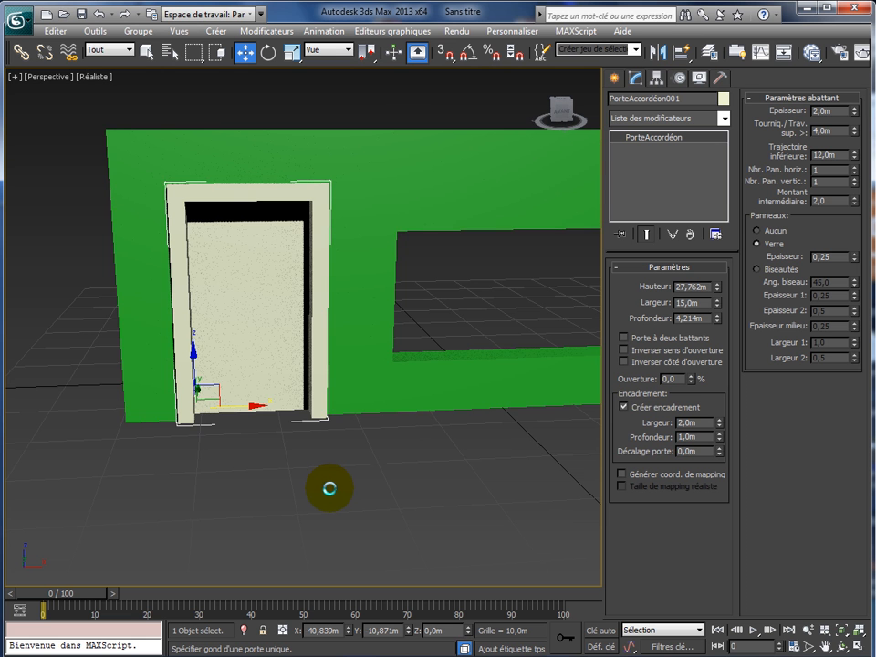
Change the accordion door's object colour to blue.
click(723, 97)
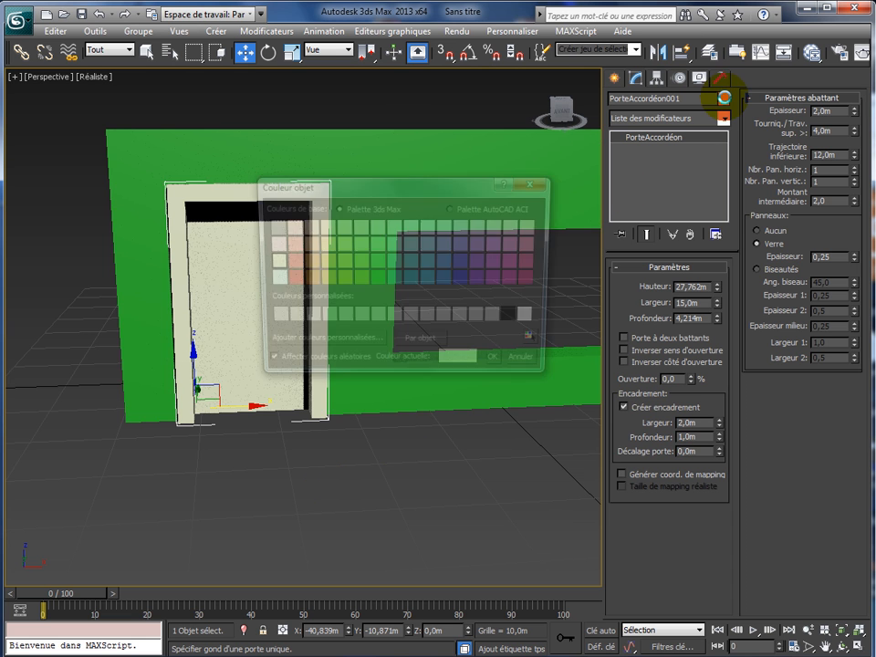
click(463, 278)
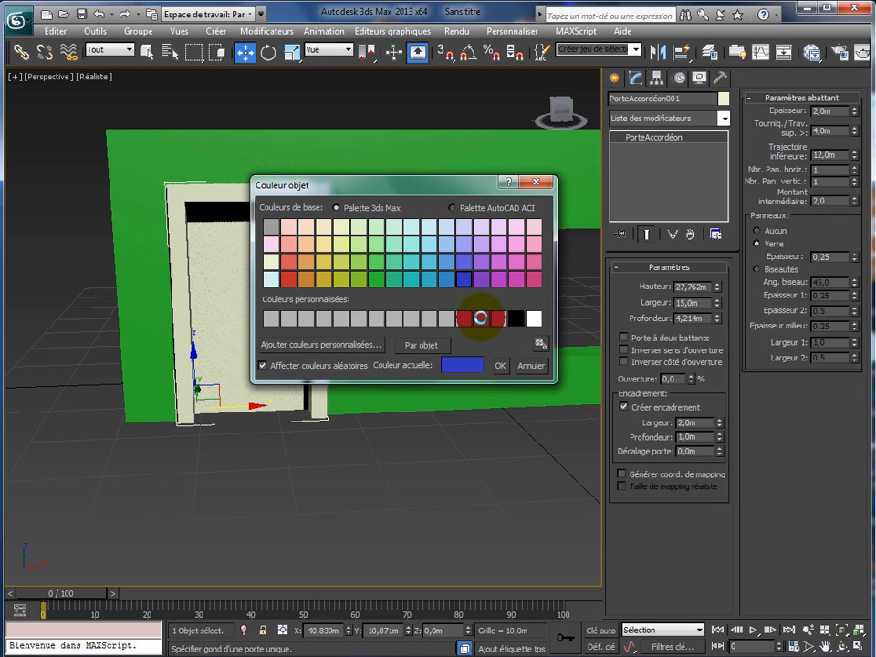
click(500, 365)
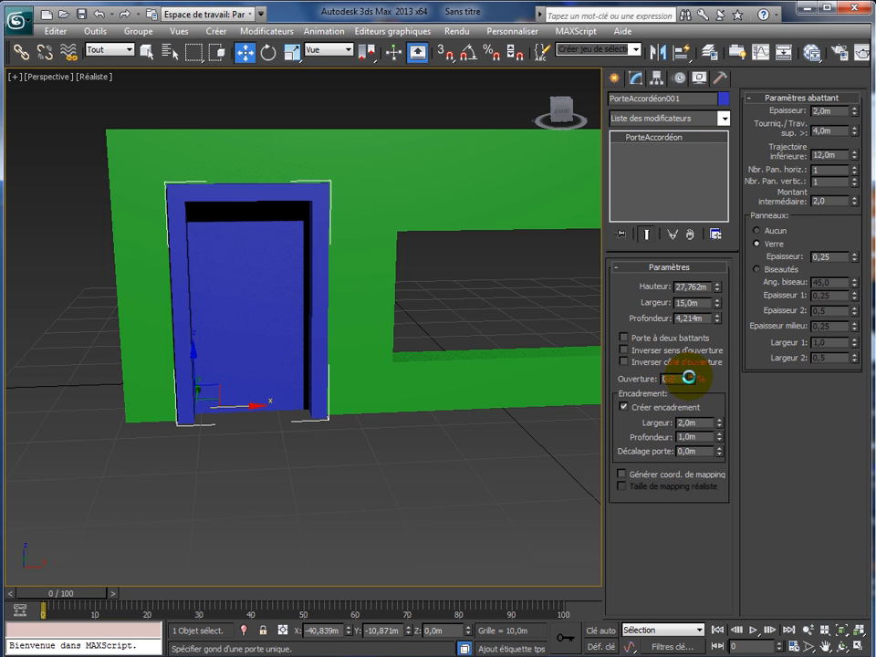
Open the accordion door to 63 % and set its leaf thickness to 0,7 m.
drag(691, 366, 695, 255)
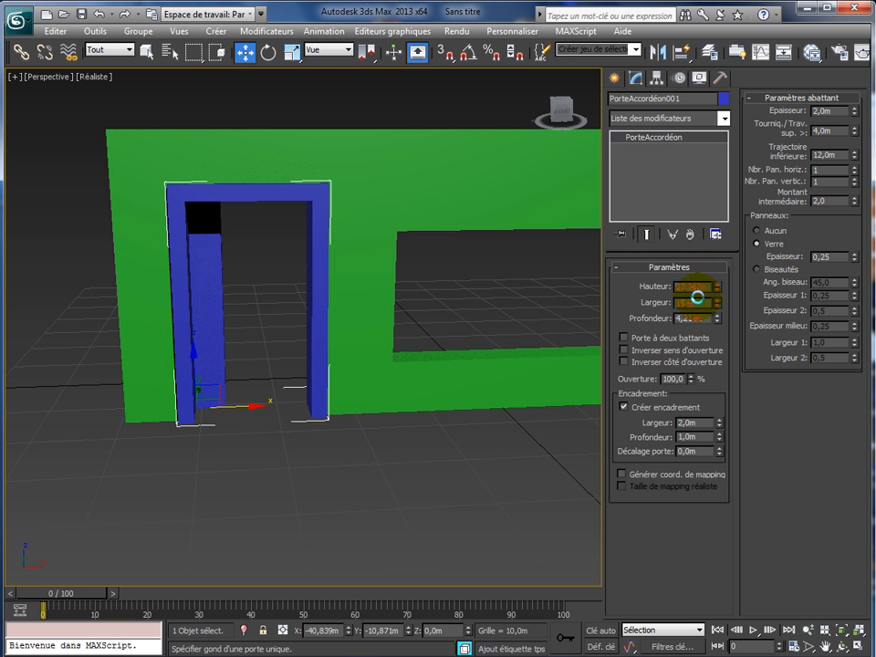
drag(697, 304, 702, 331)
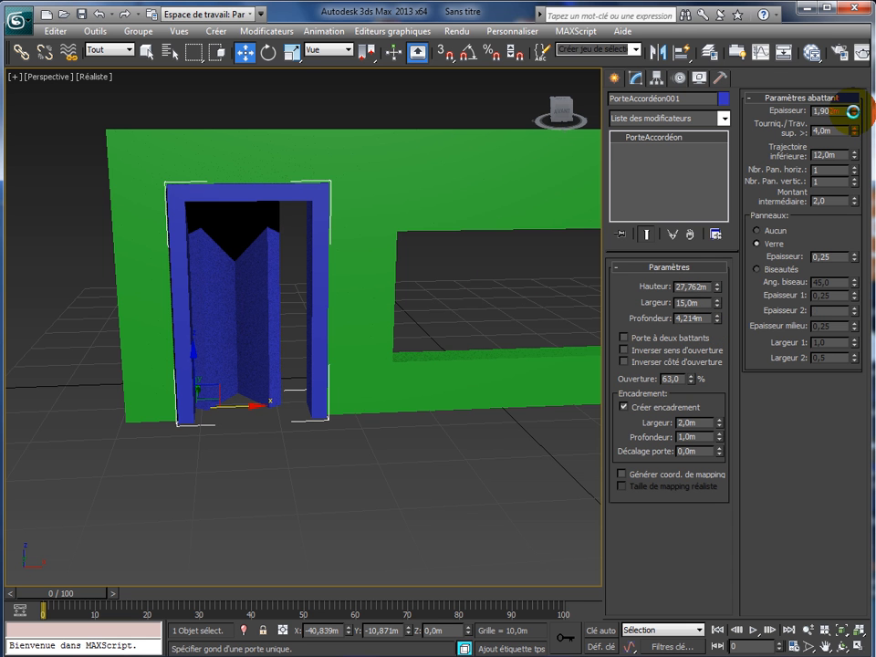
drag(853, 114, 861, 167)
drag(861, 169, 862, 158)
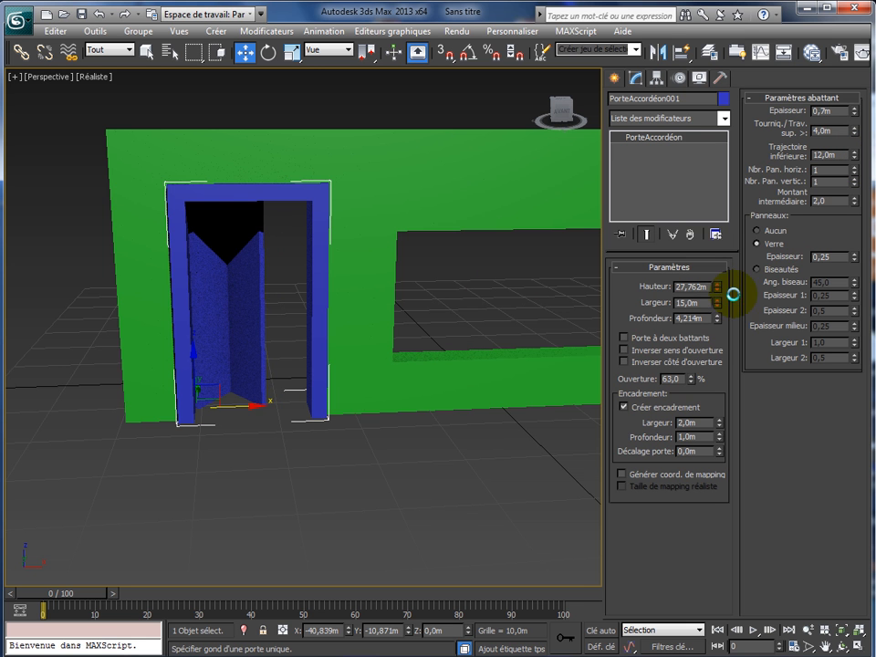
Close the accordion door, make it double-leaf, and open it to 76 %.
double_click(686, 379)
text(100)
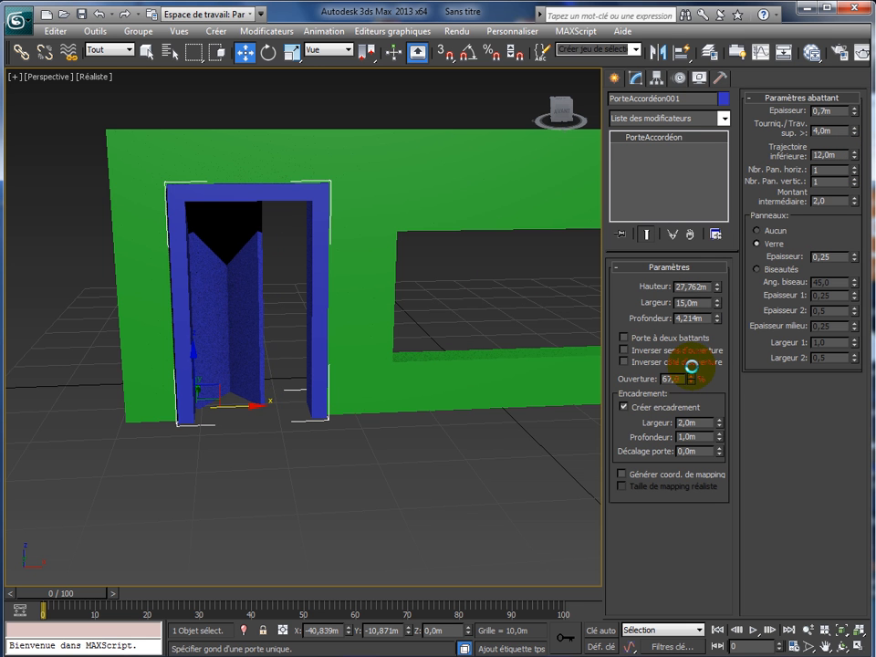
key(Return)
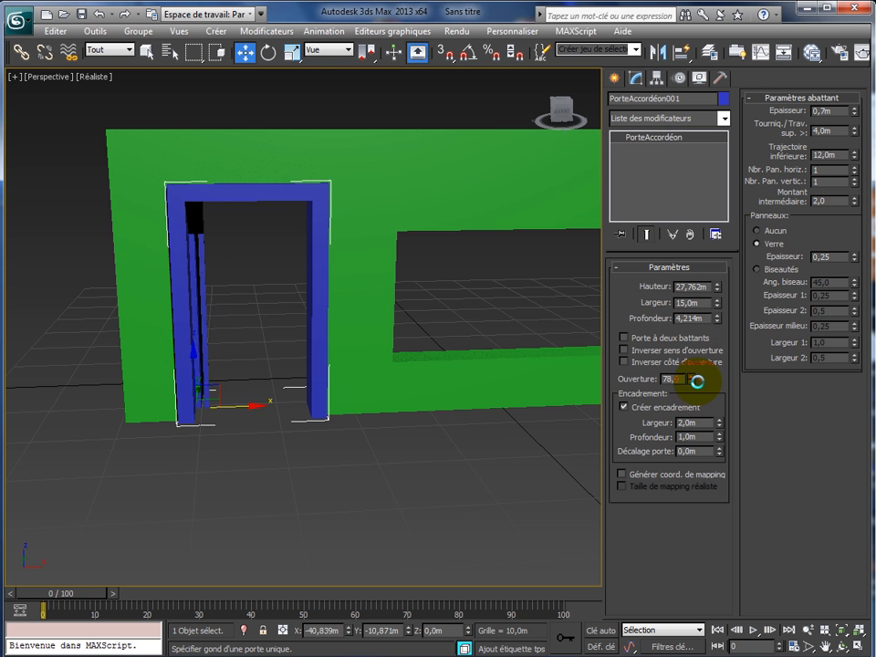
drag(694, 380, 696, 452)
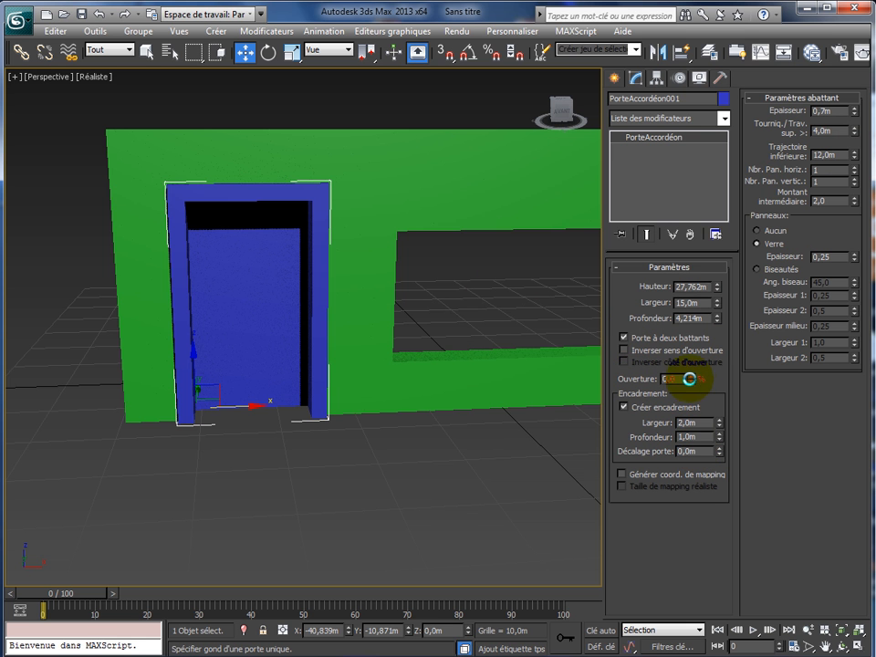
drag(691, 375, 692, 348)
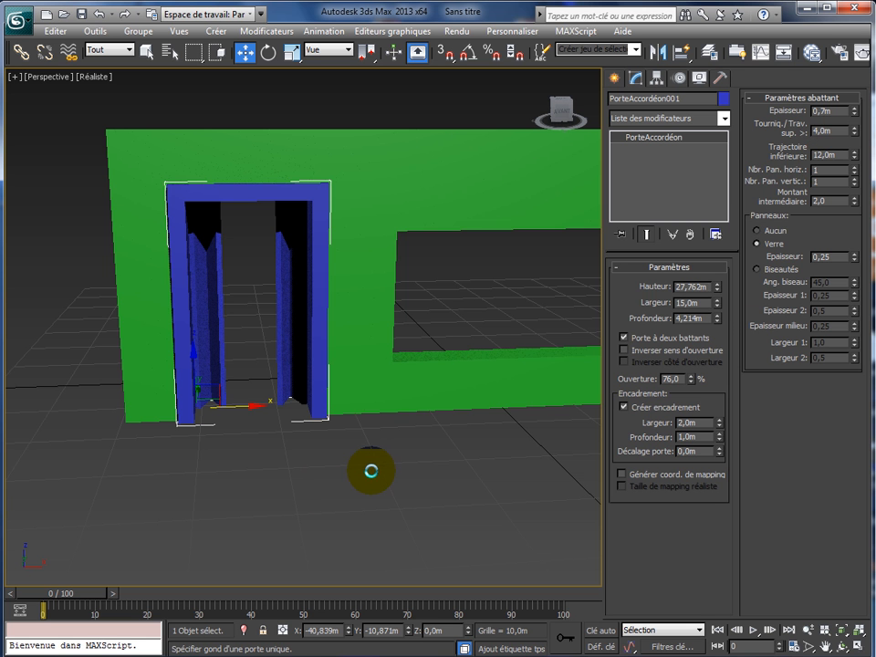
Switch the geometry category to Fenêtres and delete the accordion door from the wall's door opening.
click(616, 78)
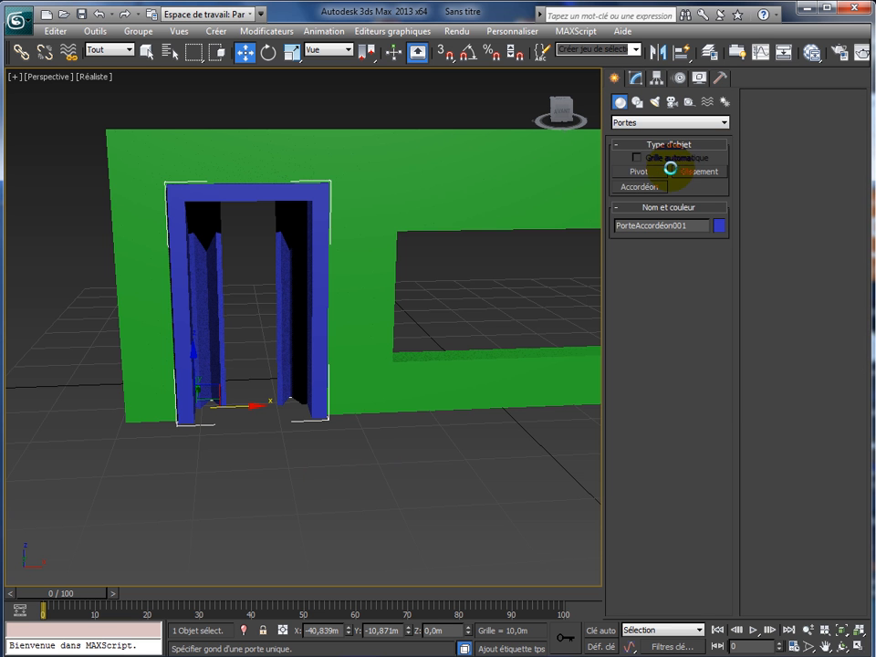
click(634, 187)
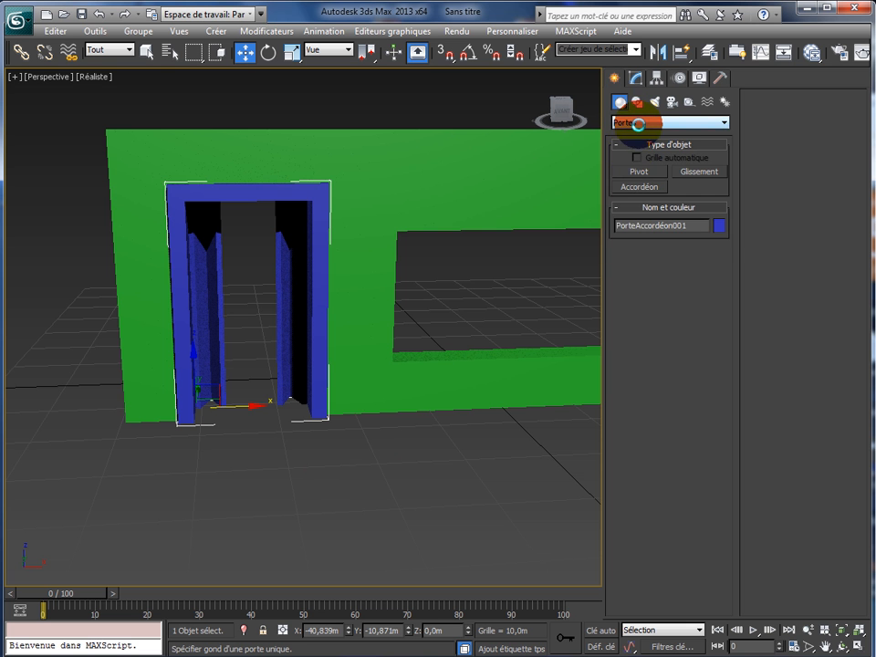
click(635, 121)
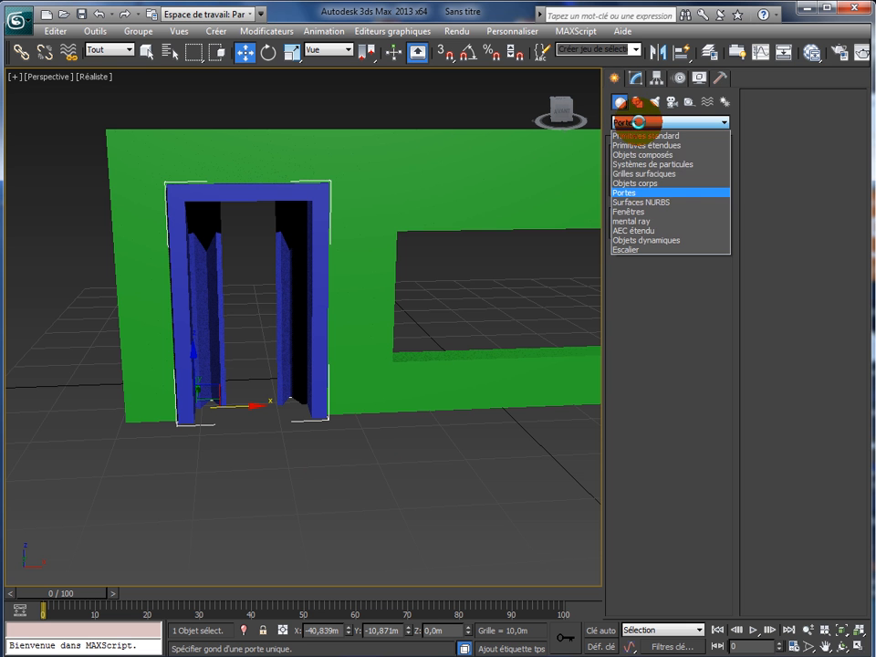
click(635, 211)
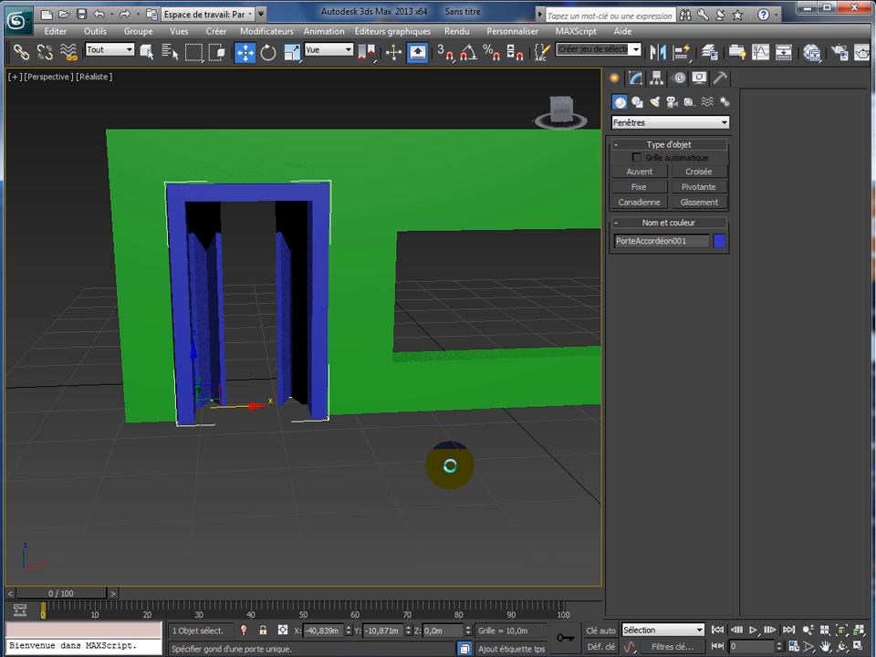
middle_drag(450, 465, 334, 458)
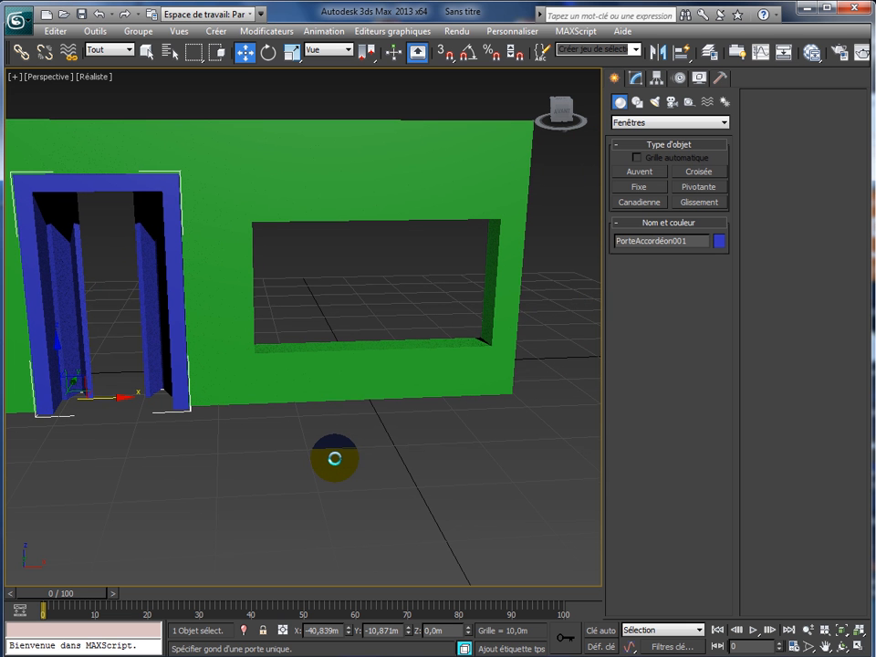
right_click(176, 301)
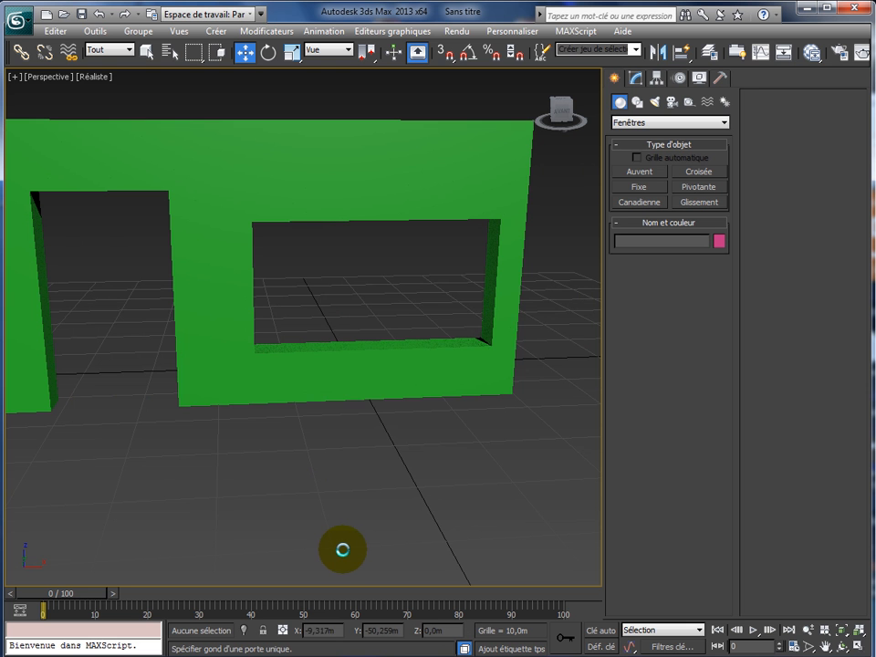
In wireframe with snapping on, create an Auvent window from the window opening's corners, 4,214 m deep and 16,916 m high.
click(632, 171)
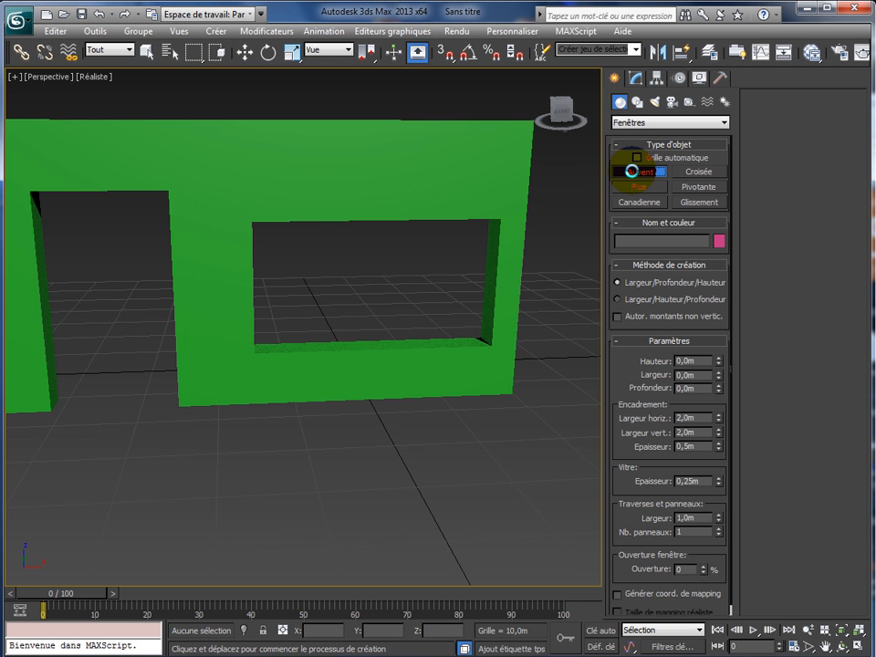
key(F3)
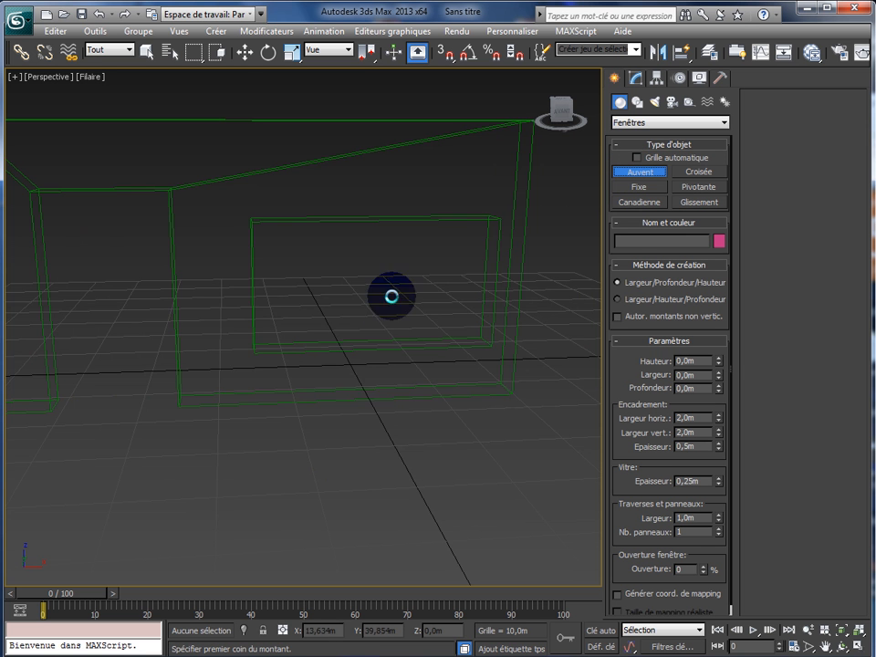
alt+middle_drag(355, 495, 364, 492)
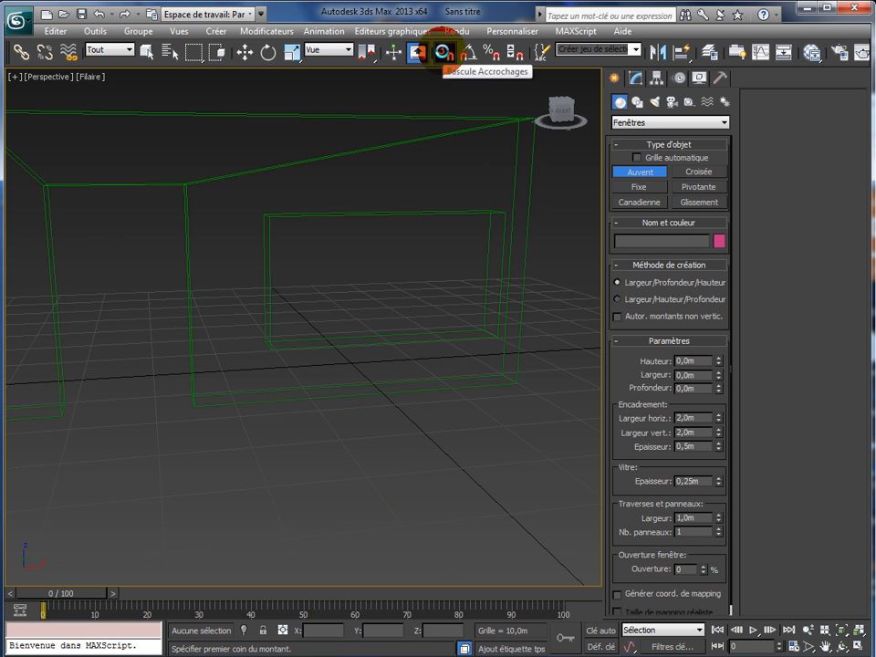
click(445, 52)
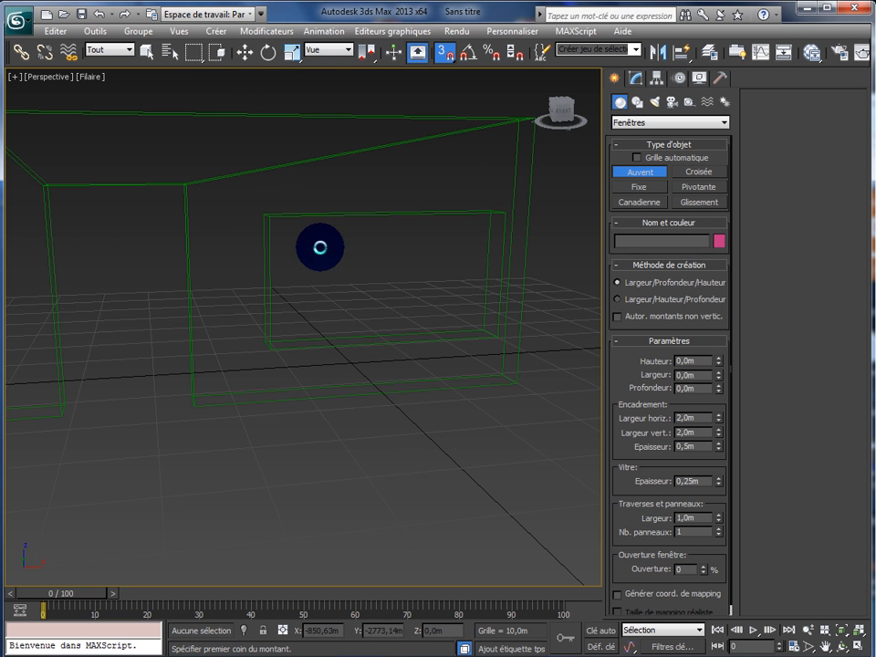
click(259, 342)
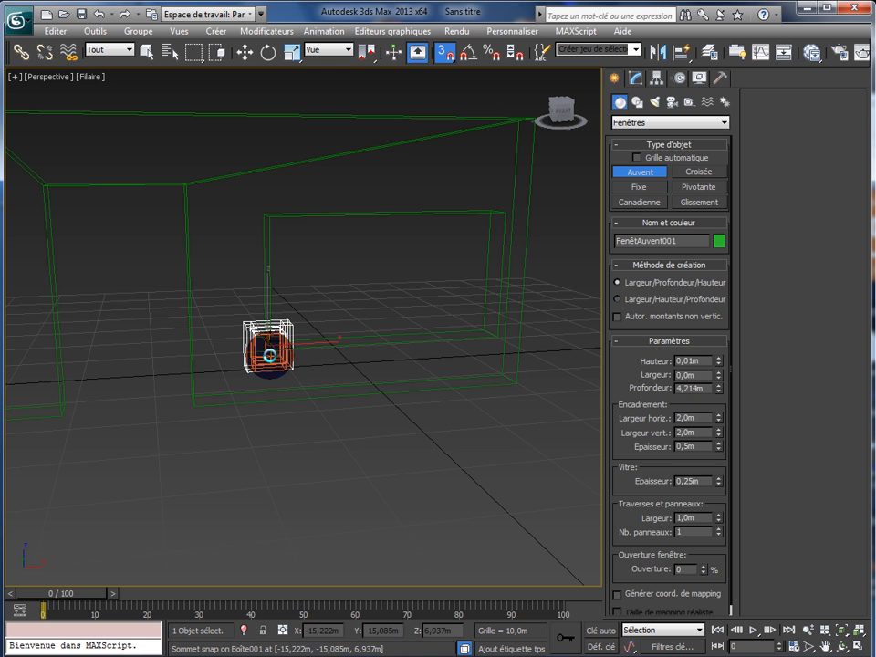
click(269, 354)
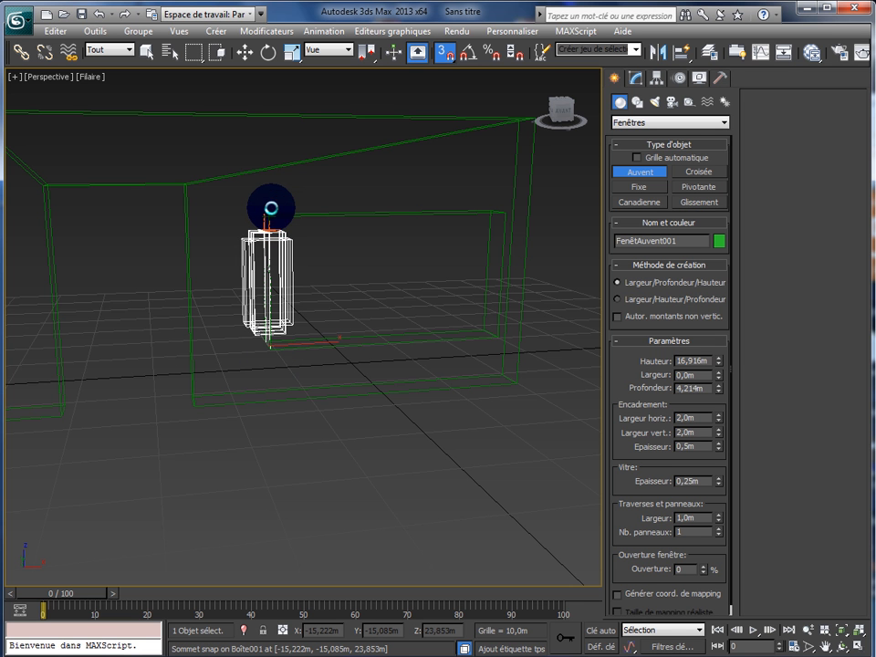
click(270, 208)
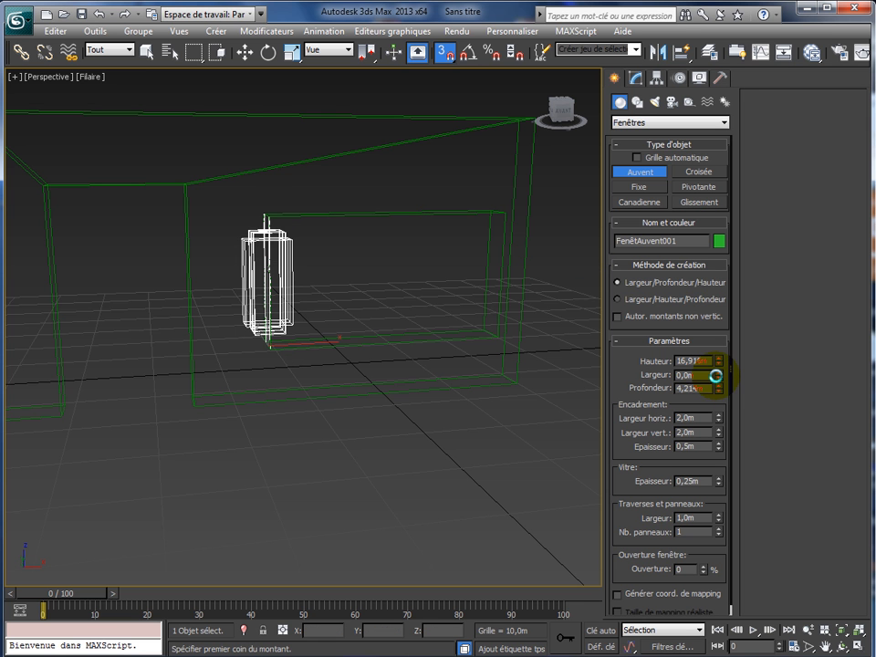
Shift the awning window along X to 0,977 m and widen it to 32,155 m to fill the opening.
drag(718, 374, 713, 591)
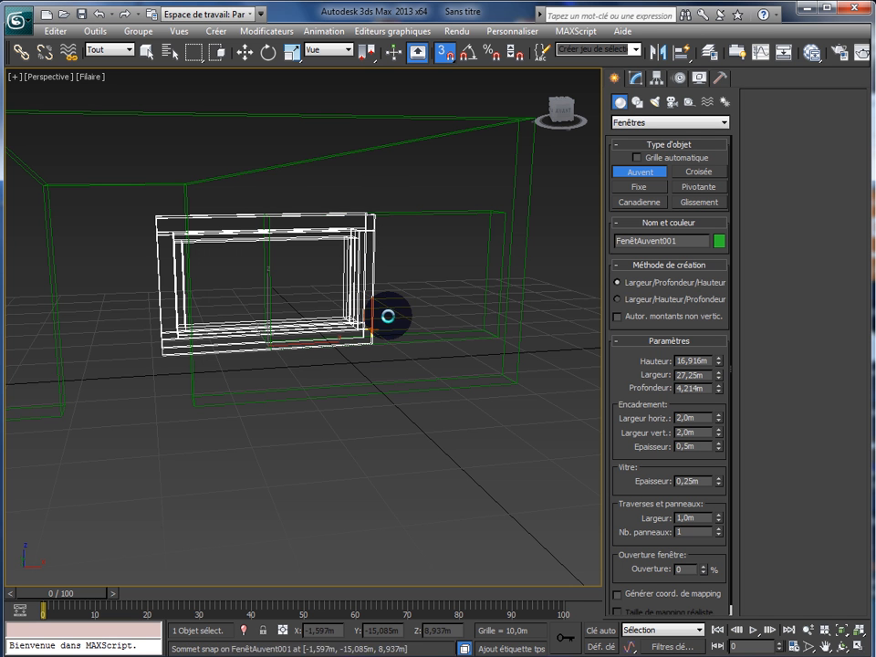
click(244, 51)
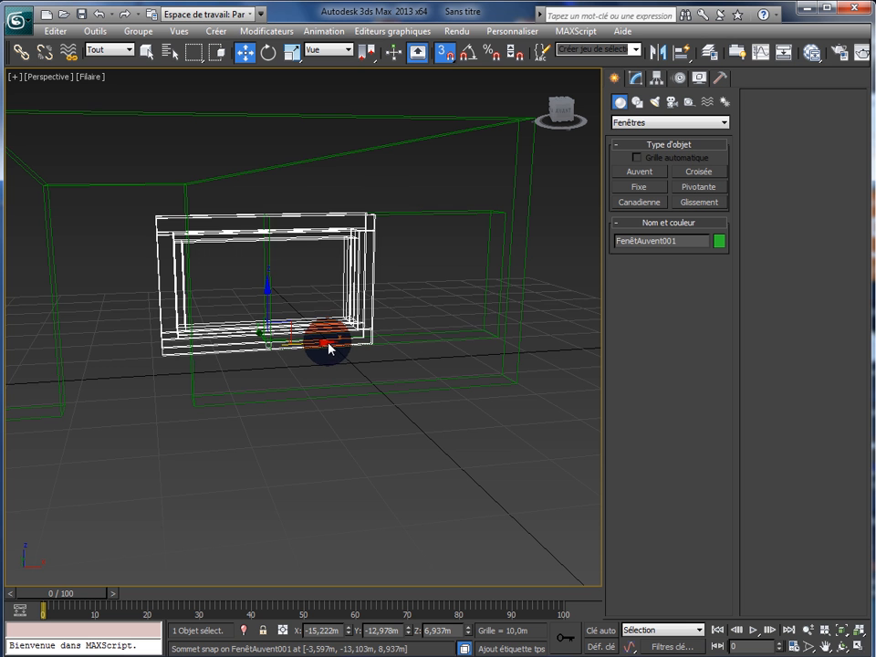
drag(328, 347, 342, 346)
click(644, 77)
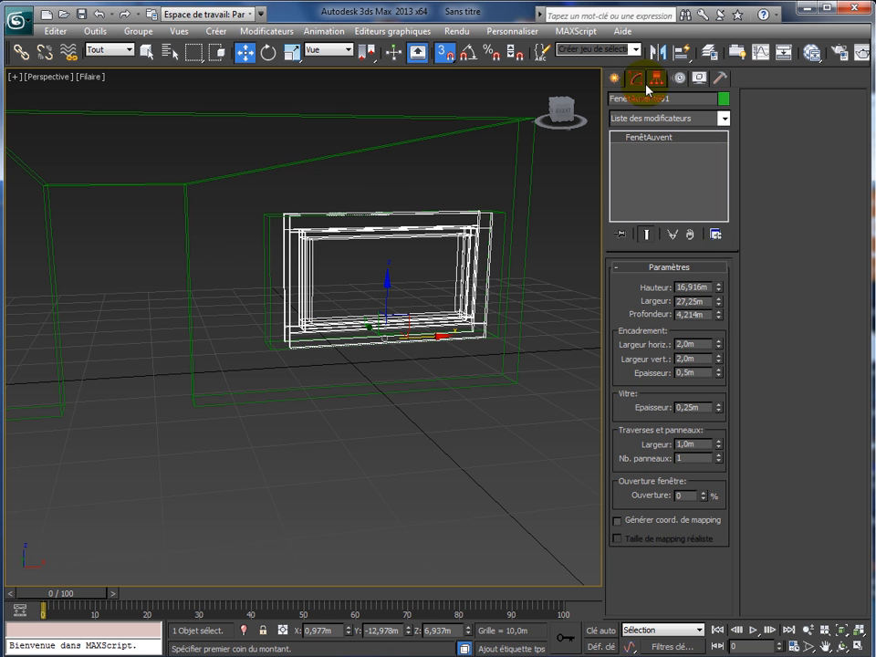
click(718, 299)
drag(718, 299, 721, 287)
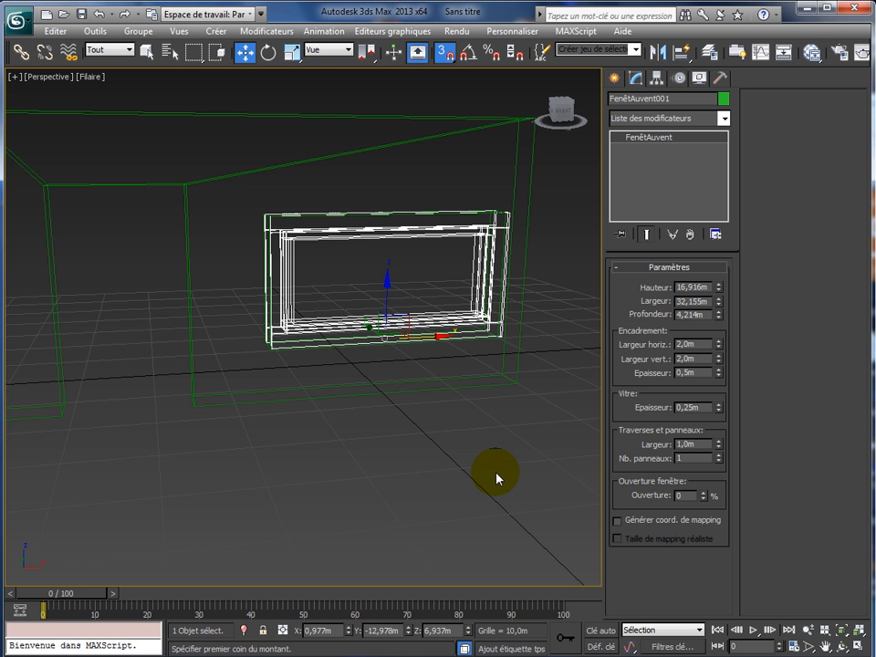
Restore realistic shading and change the awning window's object colour to blue.
key(F3)
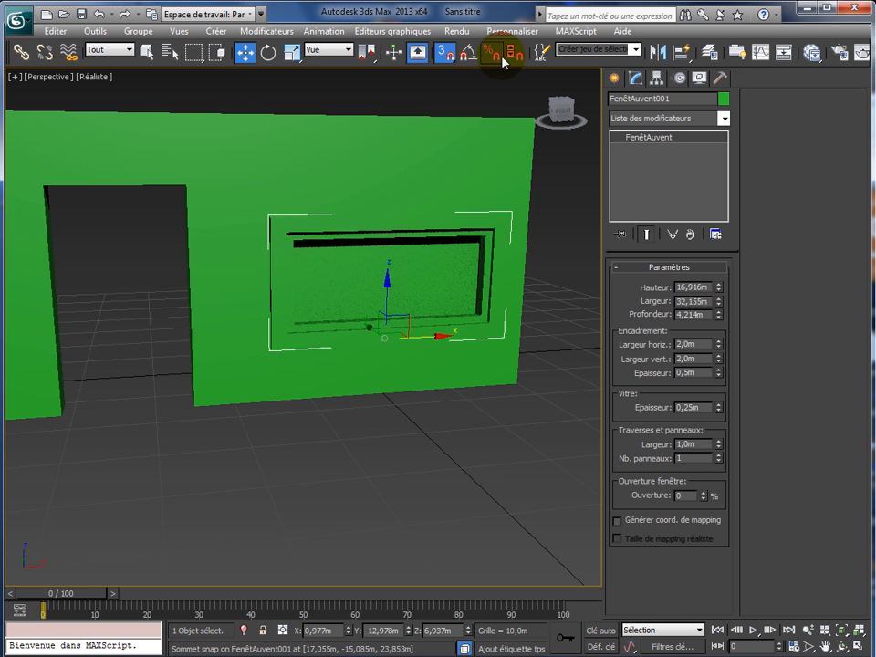
click(723, 98)
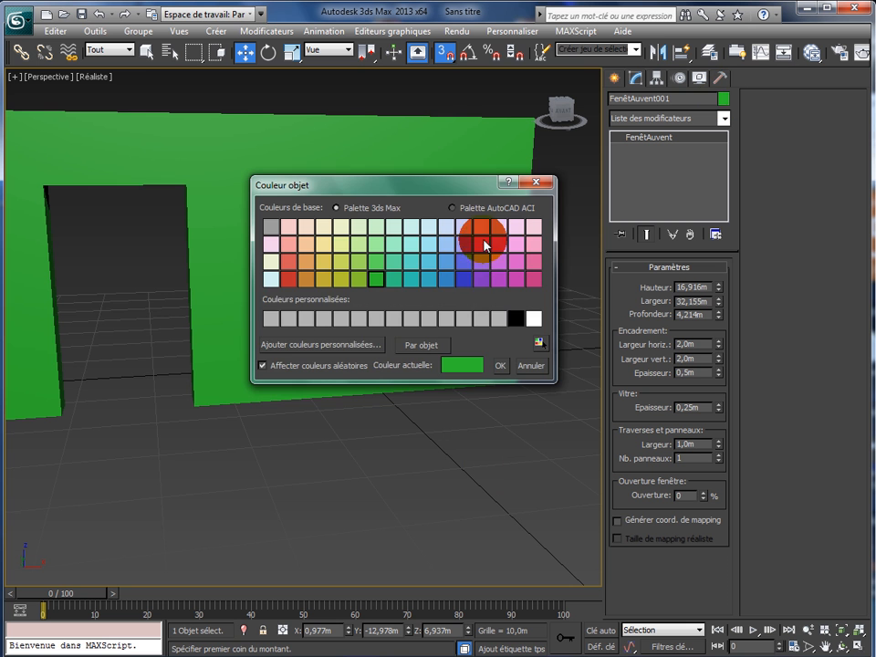
click(464, 279)
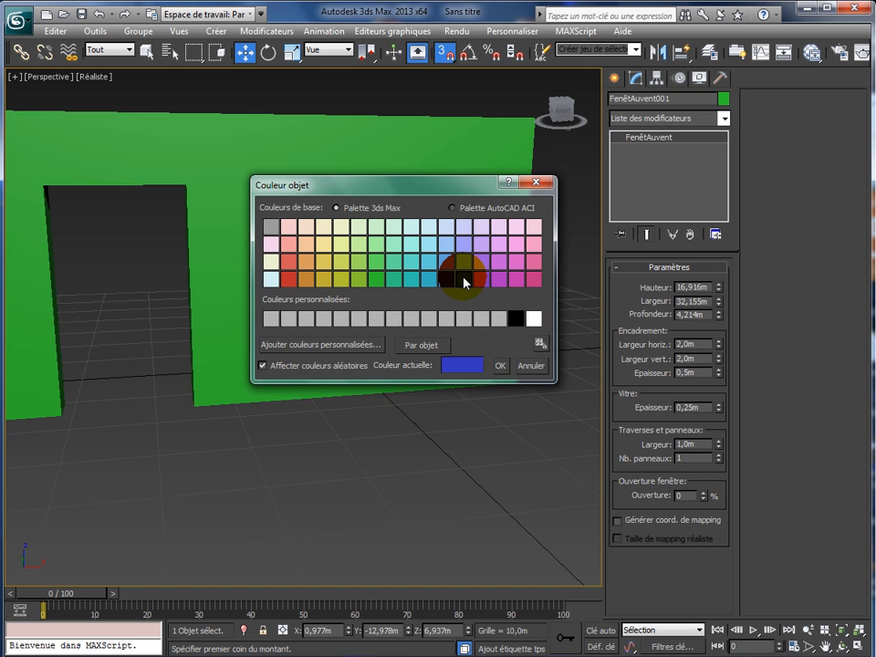
click(502, 366)
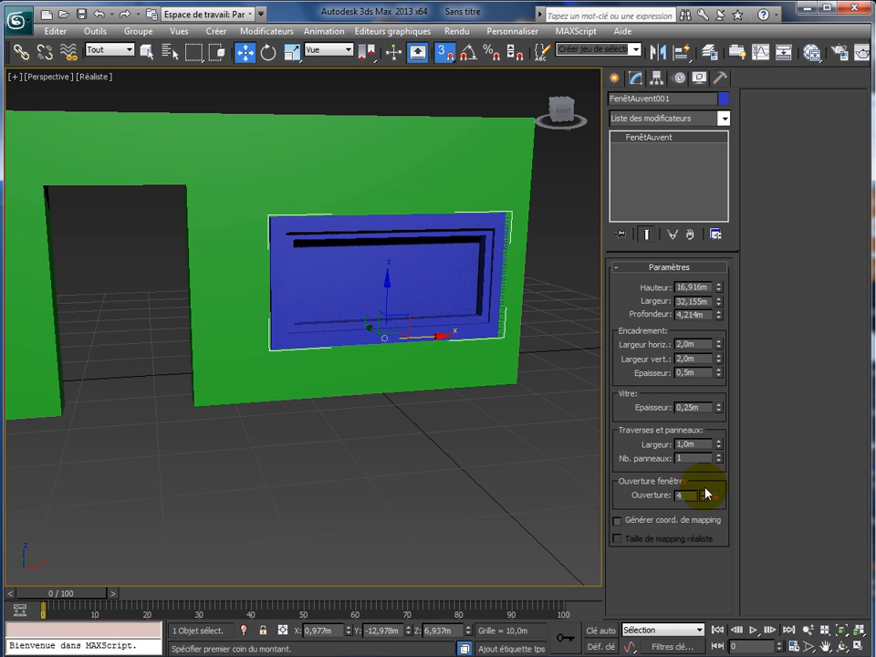
Open the awning window to 63 % and set its frame thickness to 1,68 m and glass thickness to 0,13 m.
drag(708, 496, 720, 451)
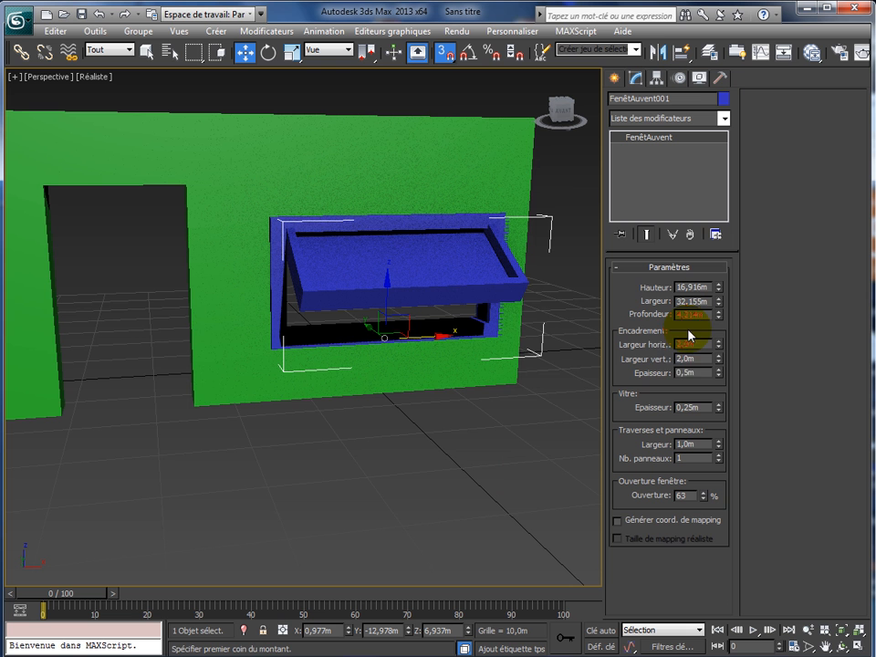
click(719, 404)
drag(722, 402, 688, 301)
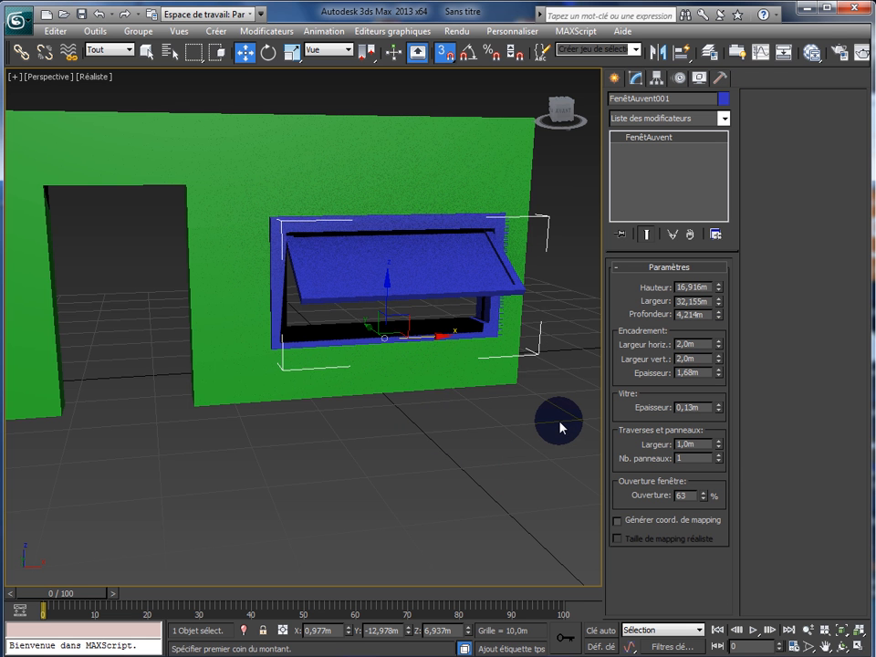
Give the awning window 4 panels and open it to 100 %.
click(719, 455)
click(719, 456)
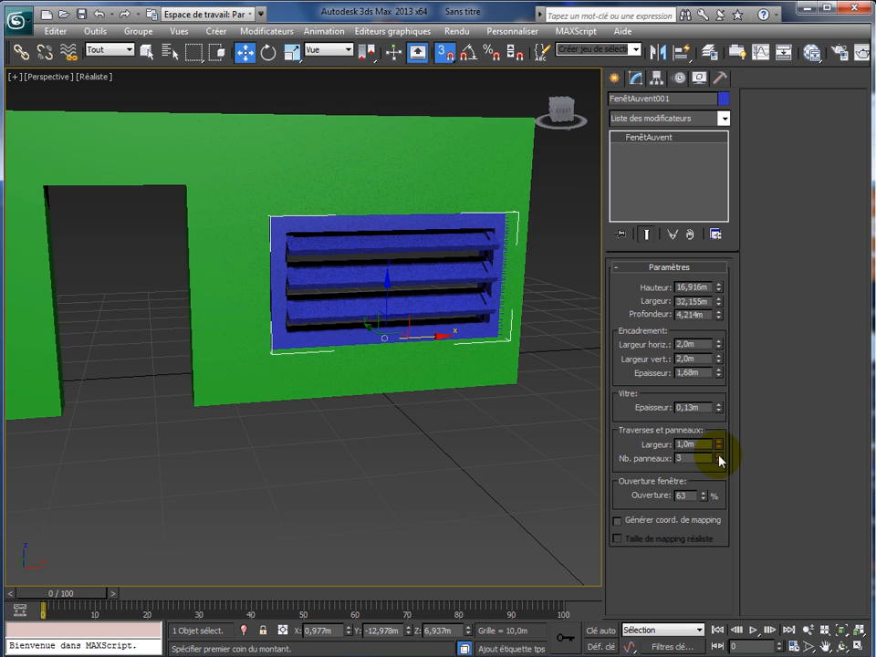
click(719, 455)
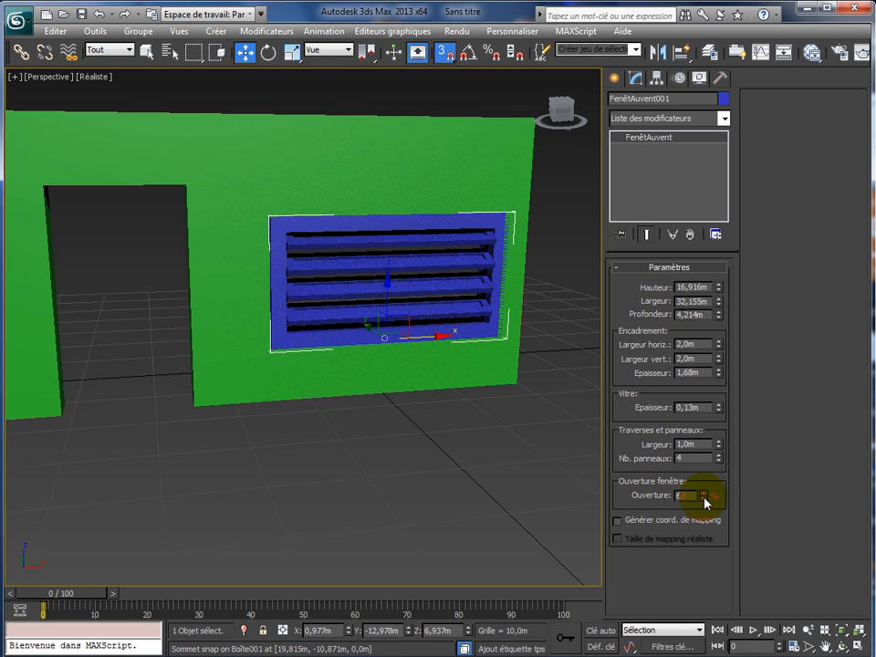
drag(707, 501, 701, 441)
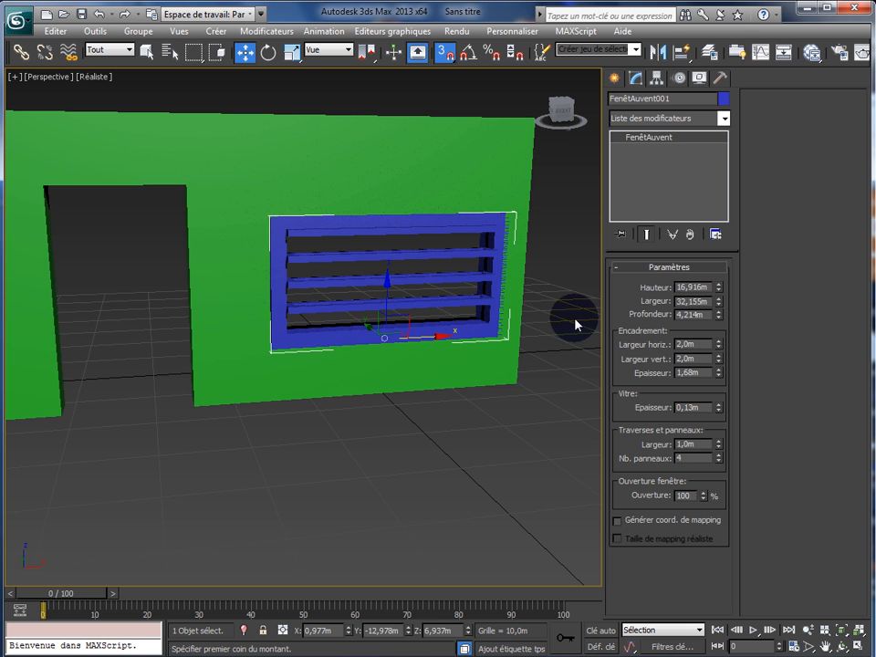
Delete the awning window and, in wireframe, create a Croisée window snapped to the opening's corners, 4,214 m deep and 16,916 m high.
key(Delete)
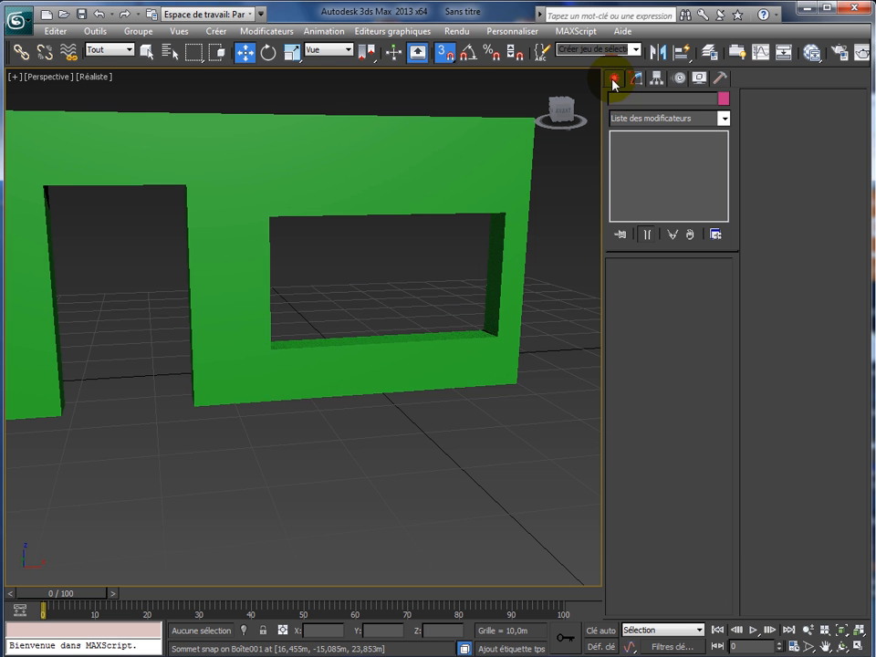
click(614, 78)
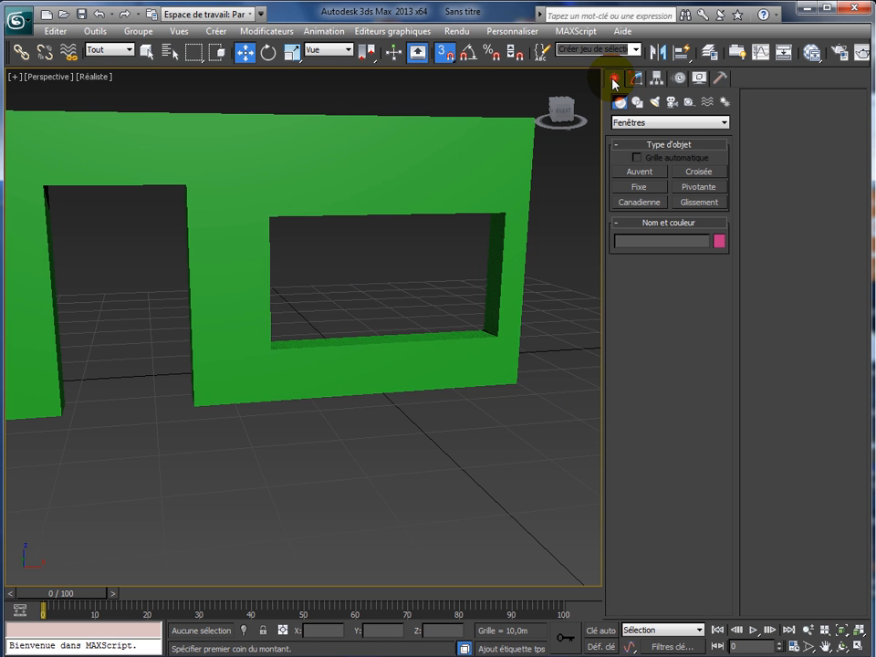
click(699, 175)
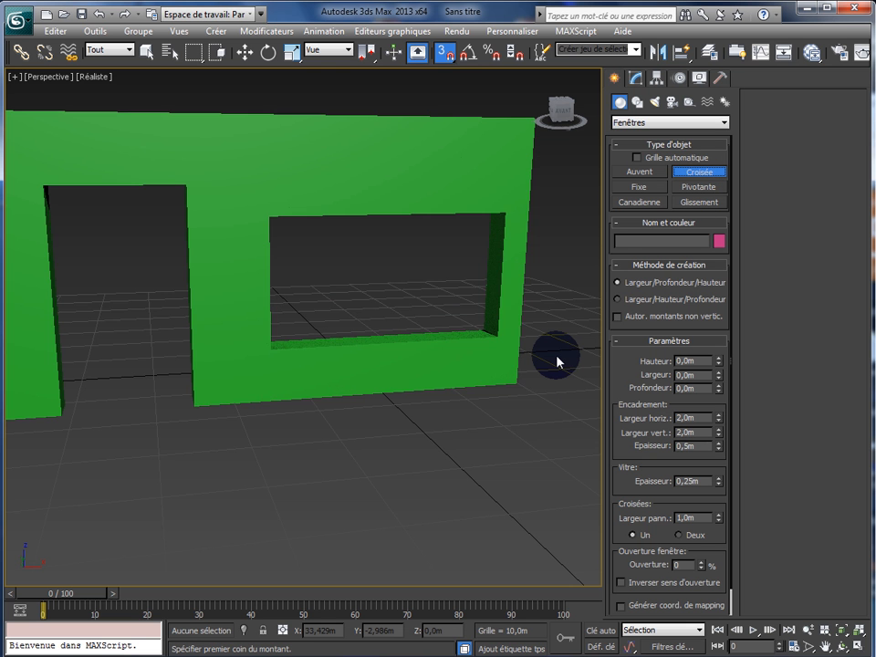
key(F3)
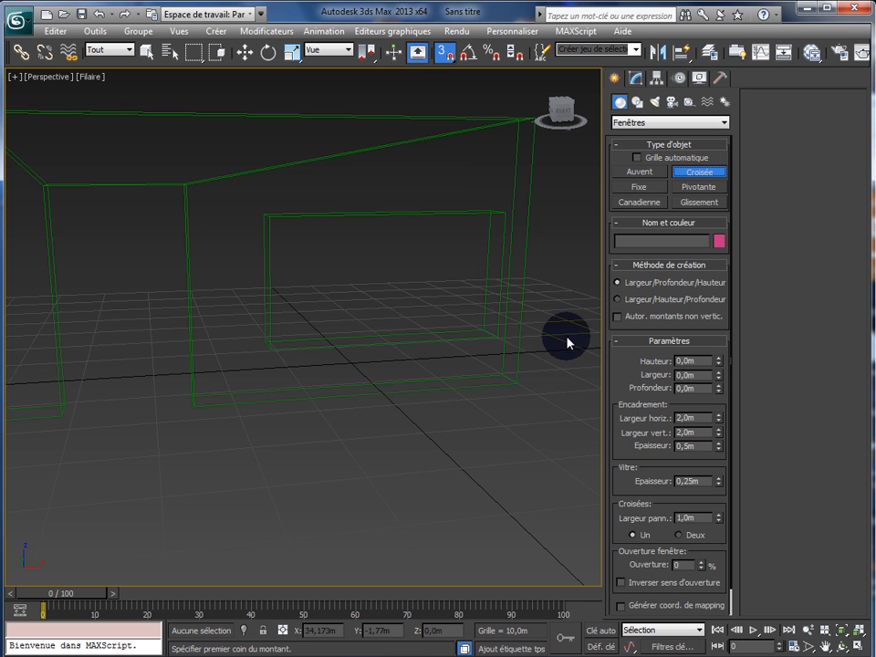
click(270, 344)
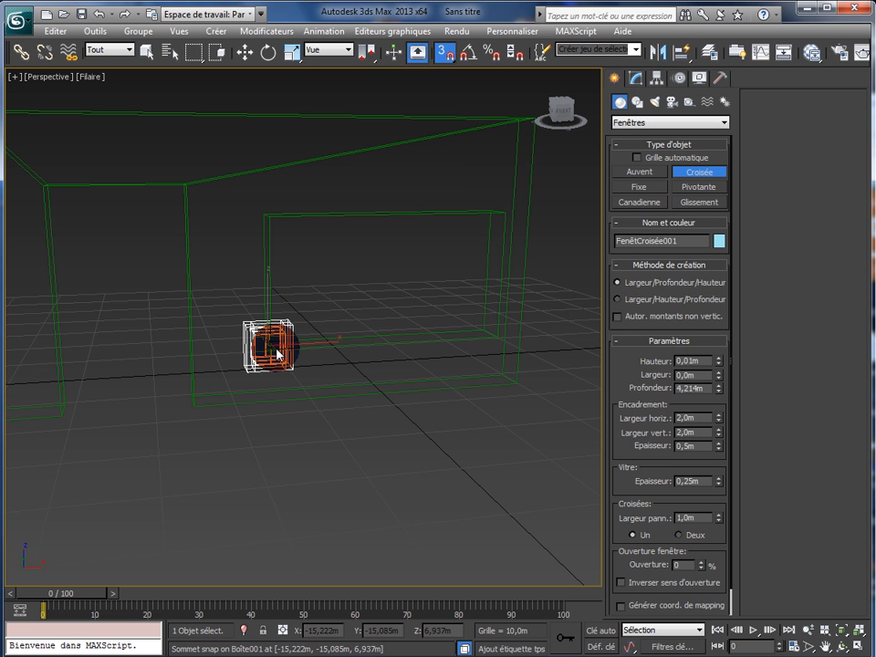
click(276, 354)
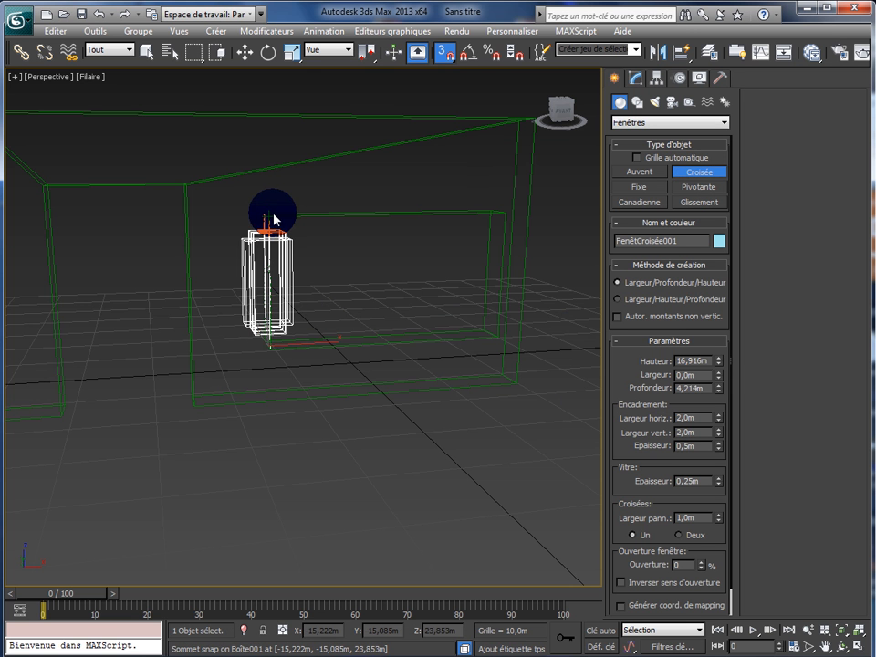
click(274, 219)
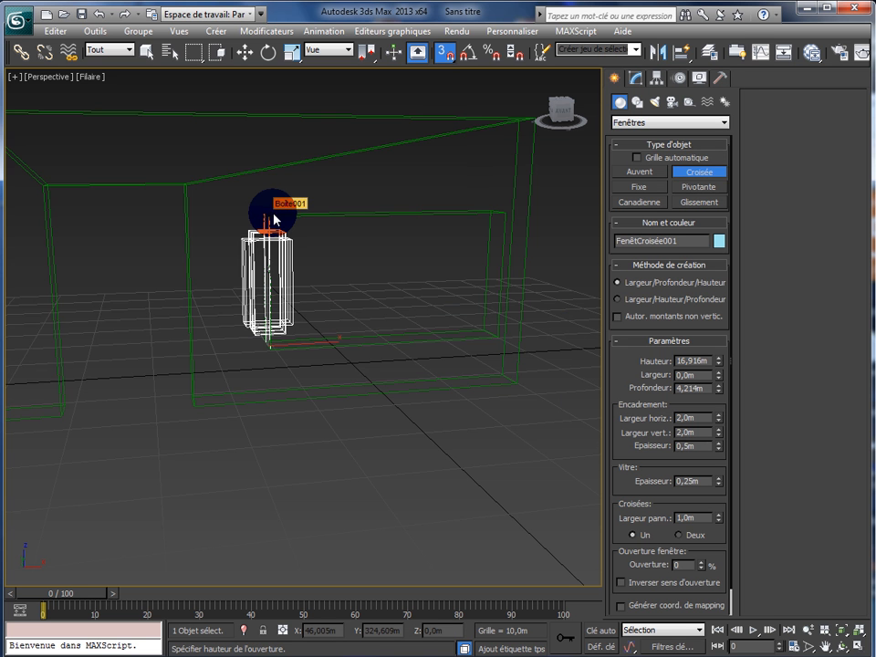
Return to shaded view and set the new casement window's width to 26,59 m.
key(F3)
right_click(493, 439)
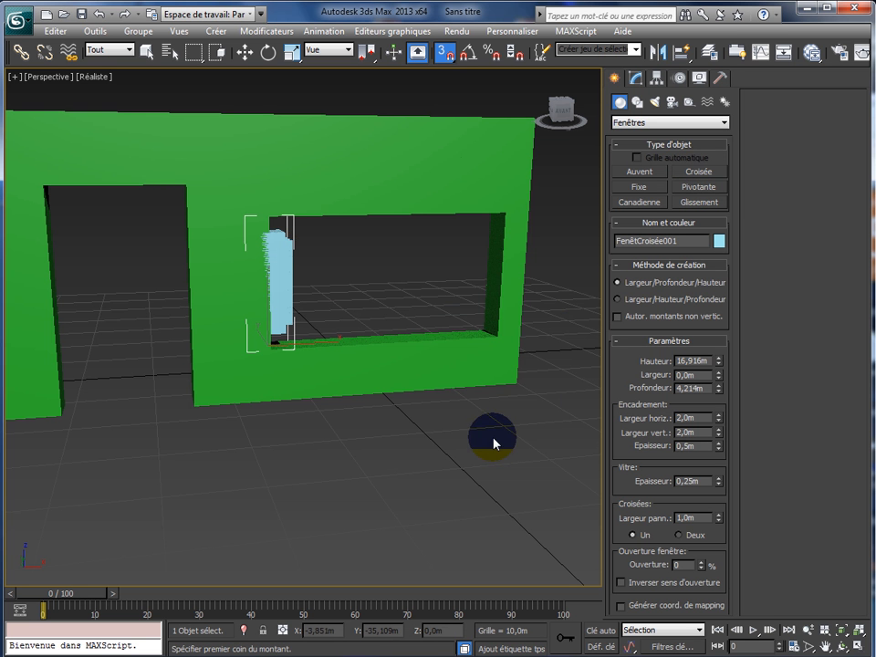
click(636, 78)
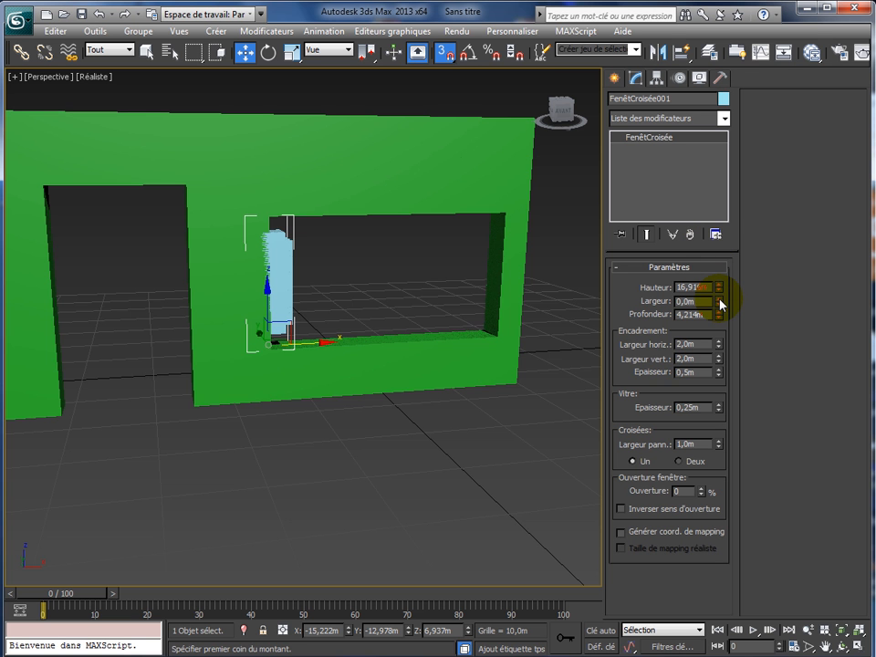
drag(721, 304, 655, 629)
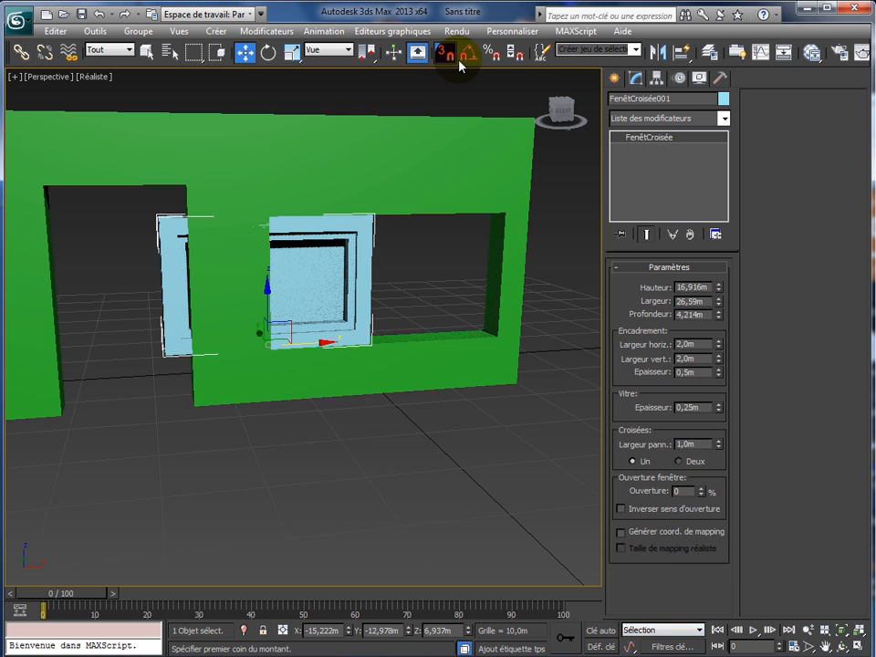
Move the casement window along X into the opening and set it to 32,706 m wide and 4,888 m deep.
click(244, 52)
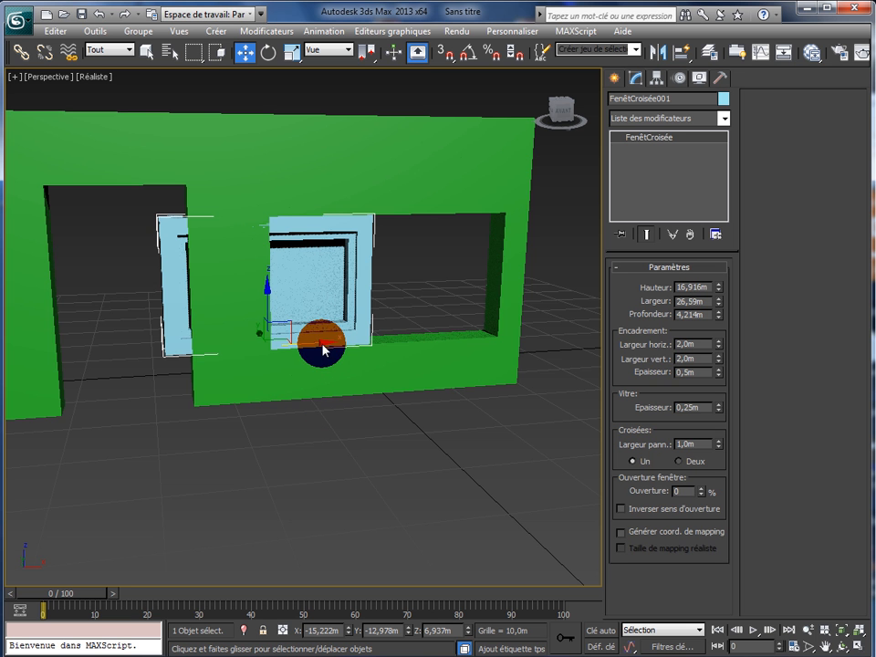
drag(324, 349, 439, 344)
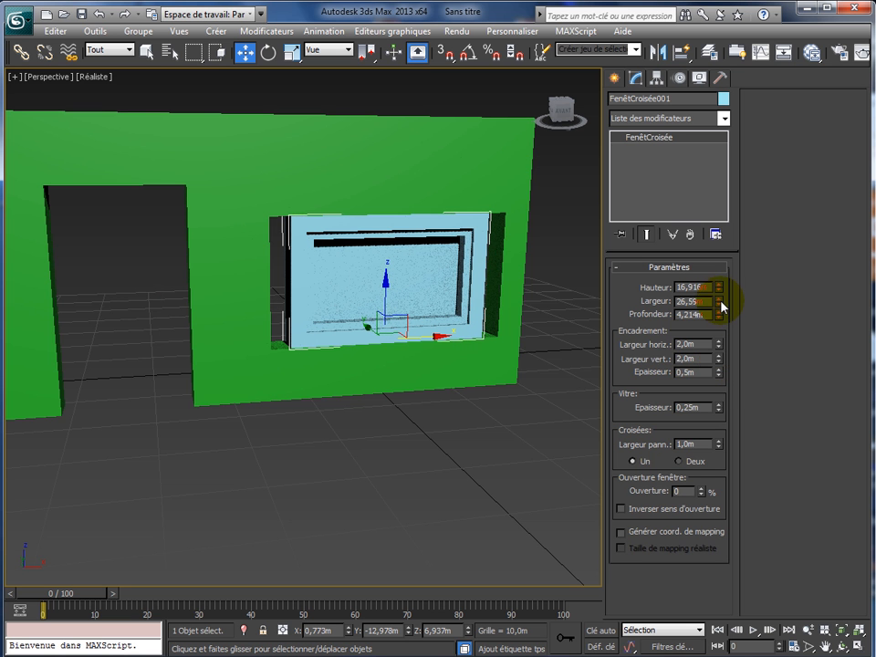
drag(718, 300, 736, 287)
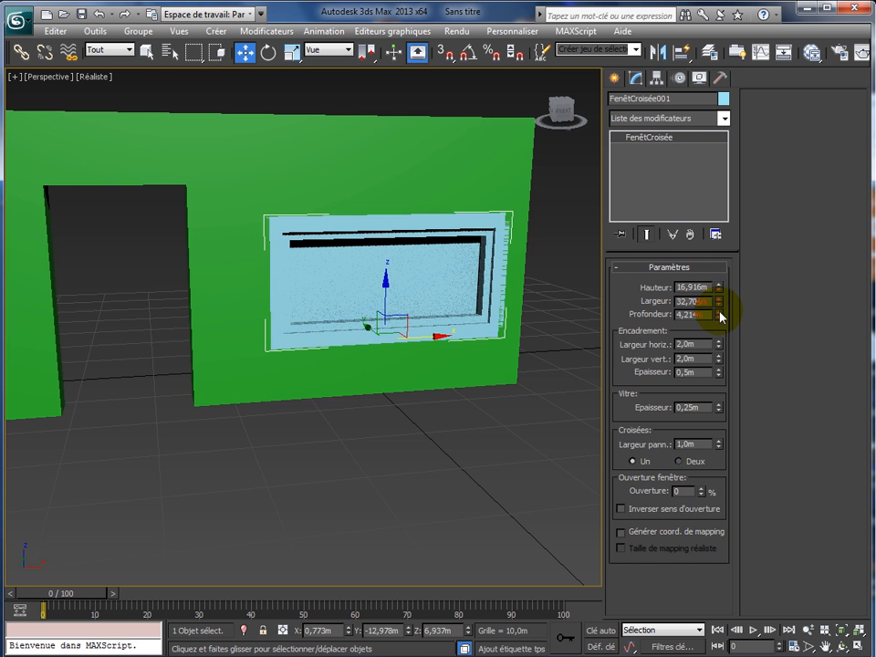
drag(722, 316, 723, 307)
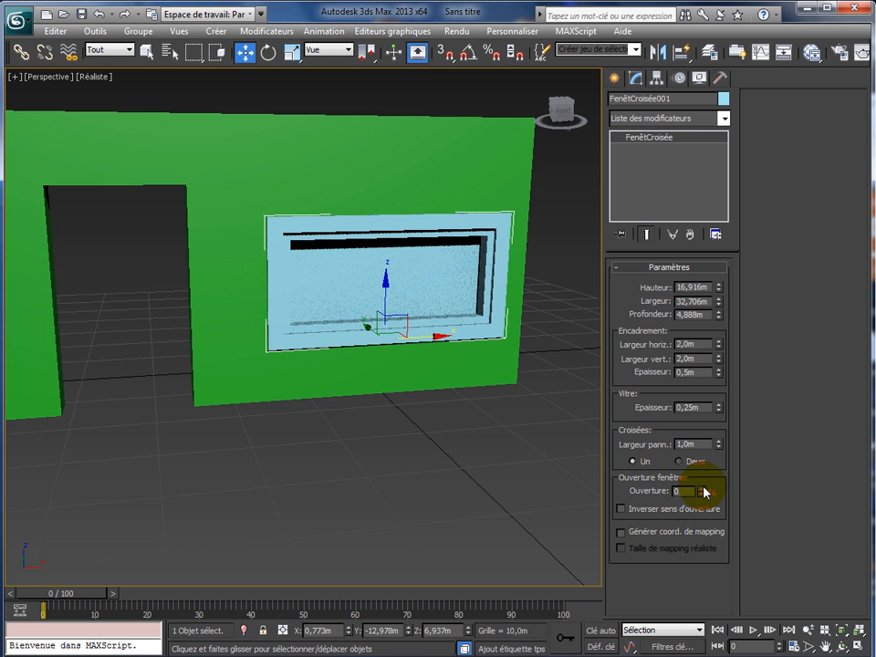
Give the casement window two casements (Deux) and open it to 36 %.
drag(702, 487, 723, 497)
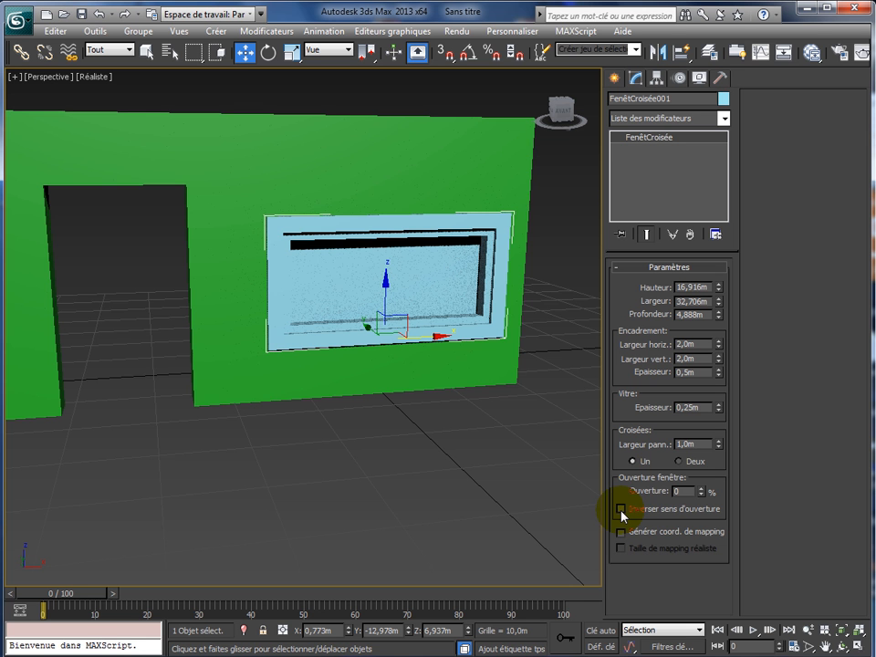
click(678, 462)
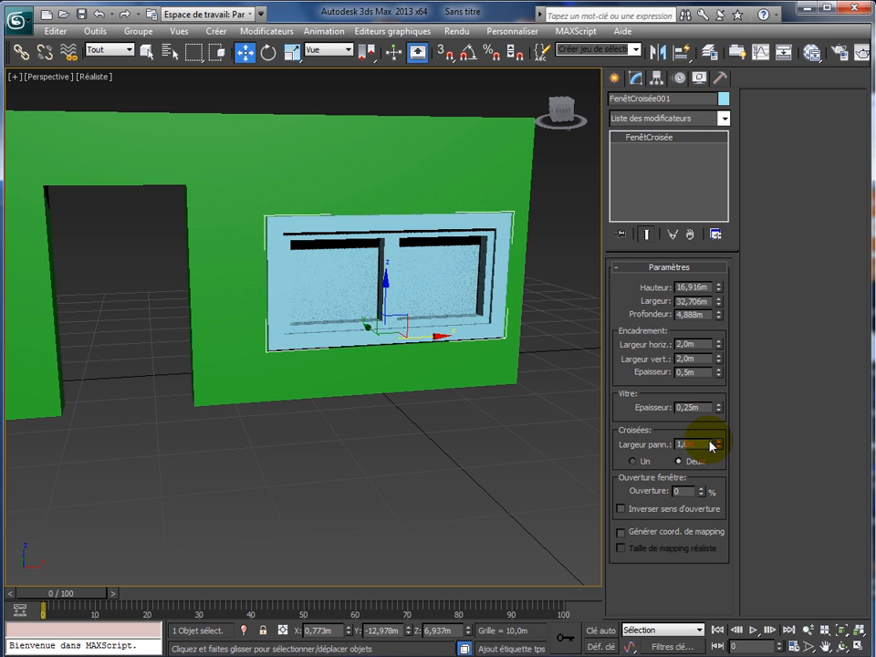
double_click(708, 445)
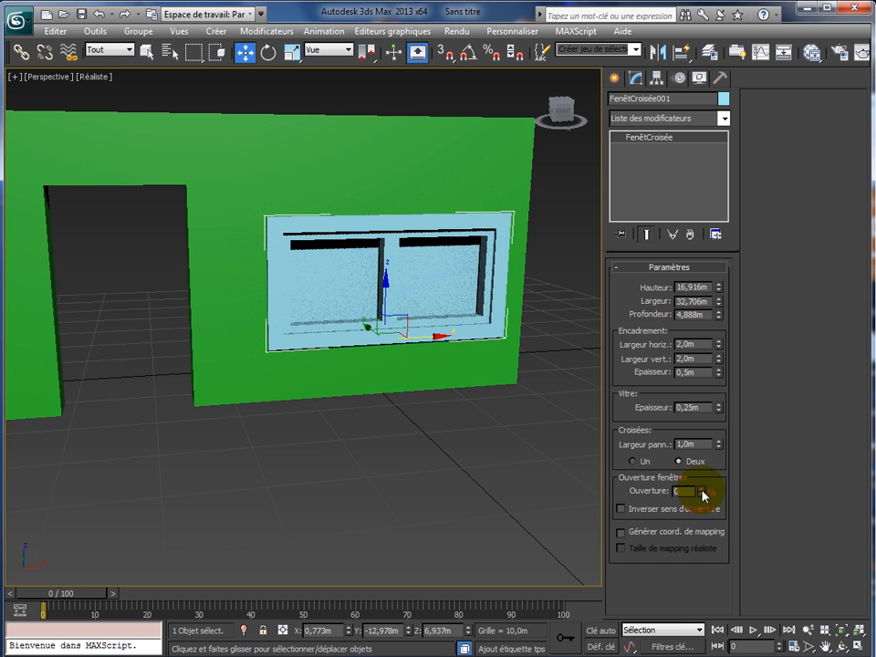
drag(702, 494, 705, 469)
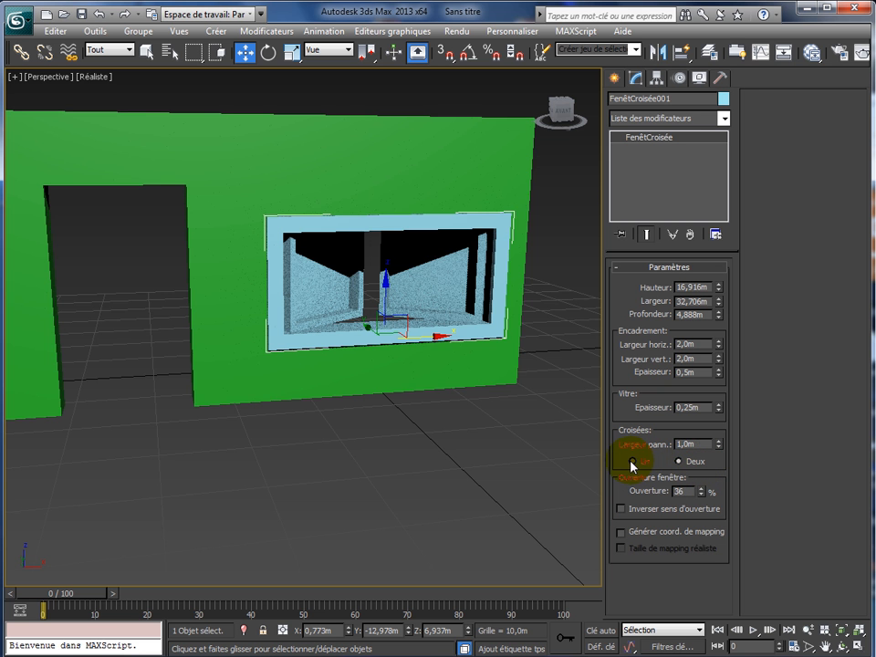
click(632, 461)
click(680, 461)
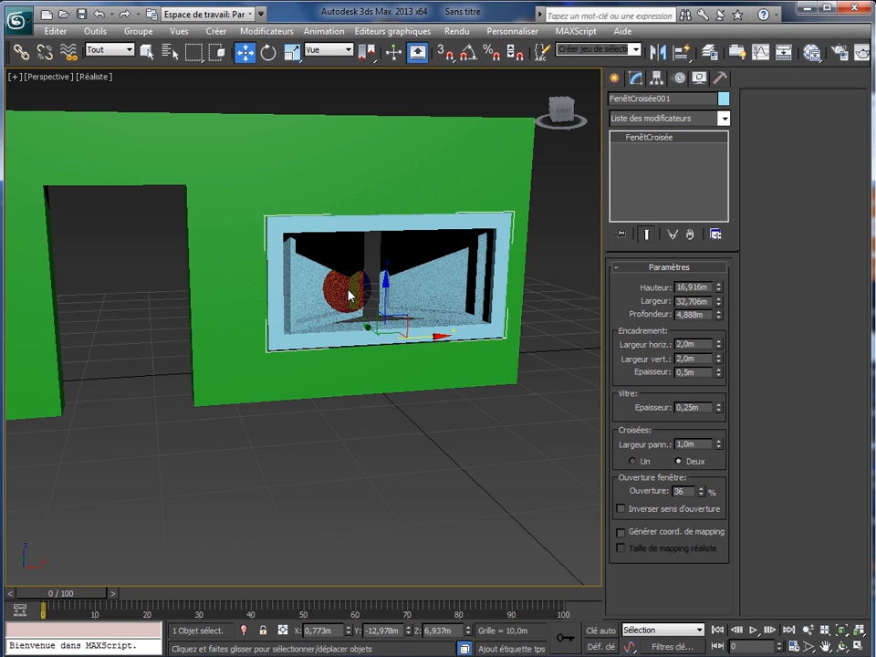
Switch the viewport to Ombré shading and change the casement window's object colour to blue.
click(91, 80)
click(102, 109)
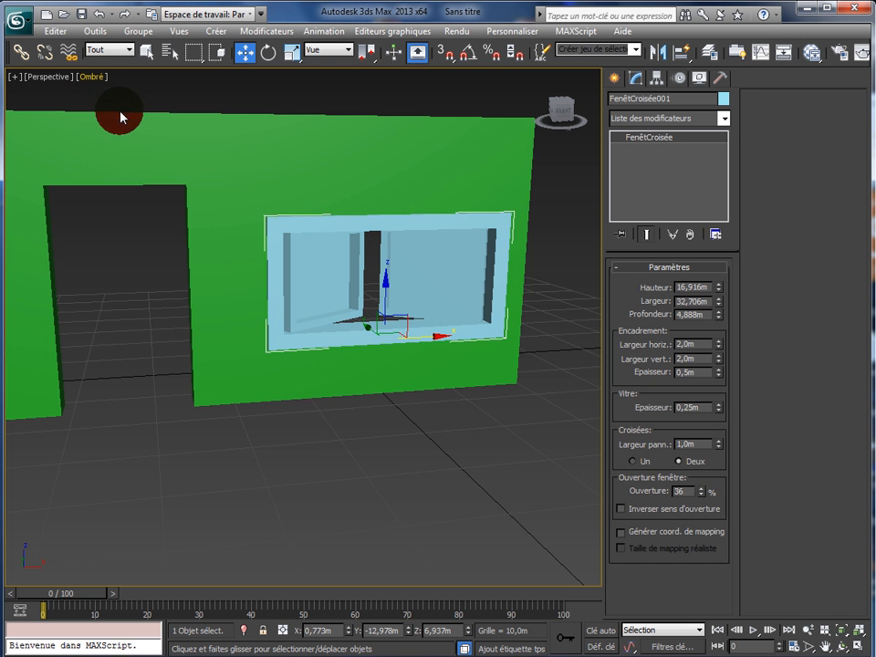
click(722, 98)
click(462, 277)
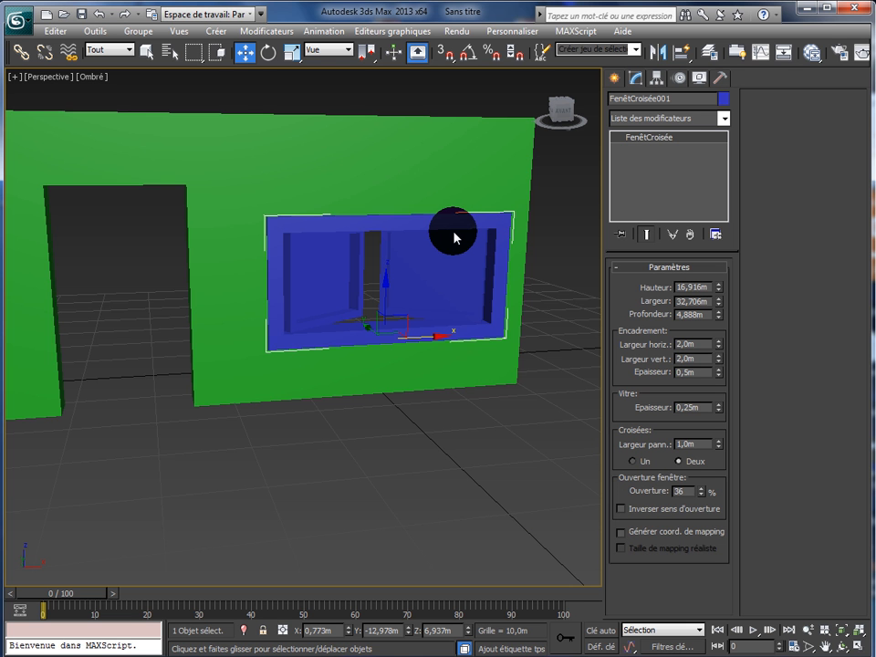
Delete the casement window and, in wireframe, create a Fixe window snapped to the opening's corners, 4,214 m deep and 16,916 m high.
key(Delete)
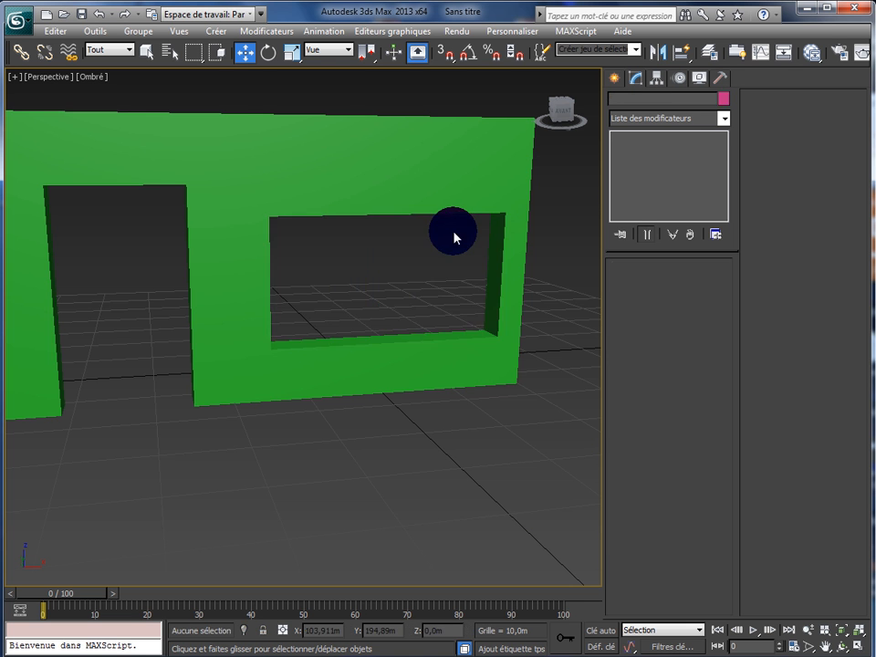
click(614, 79)
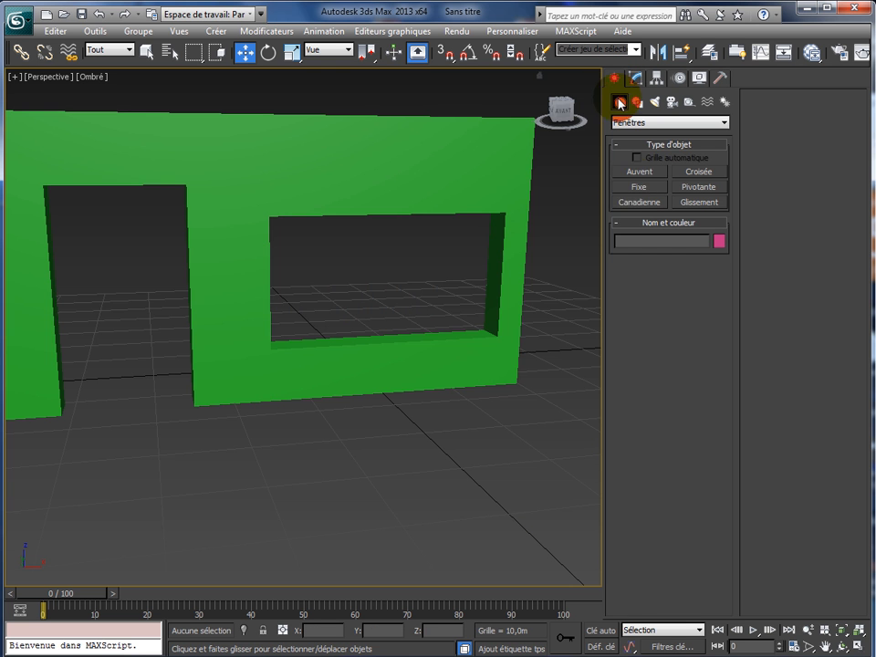
click(636, 189)
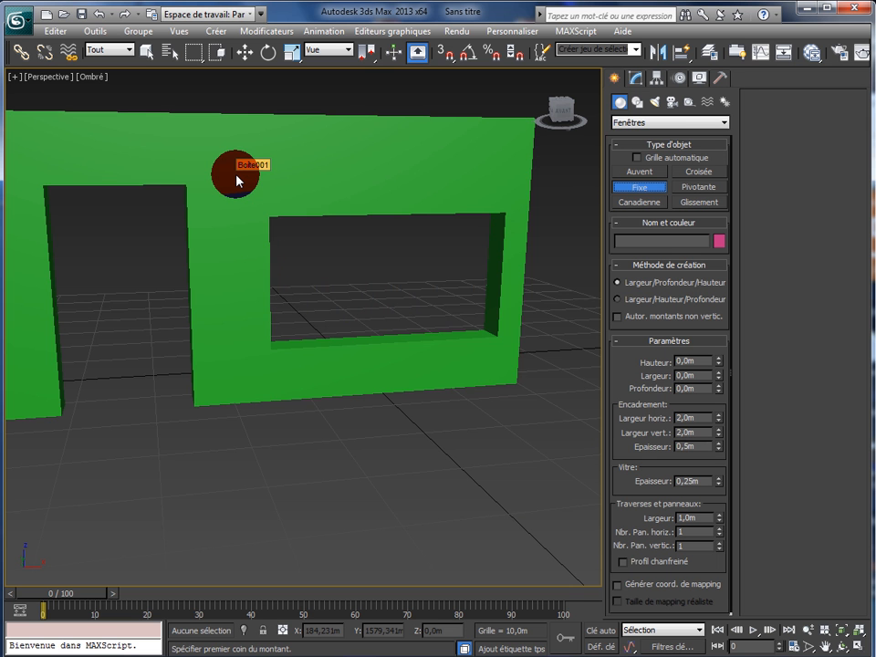
key(F3)
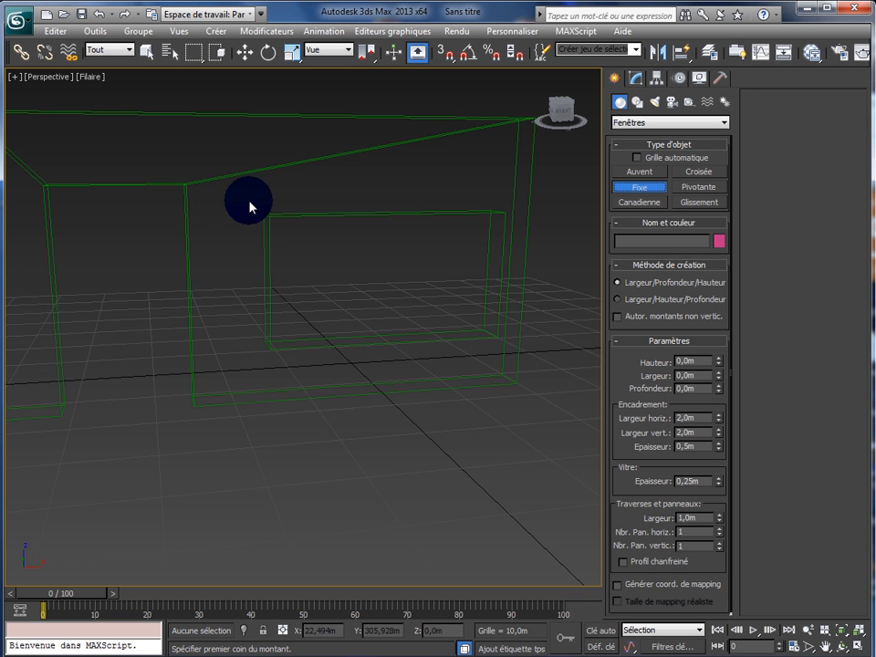
click(447, 54)
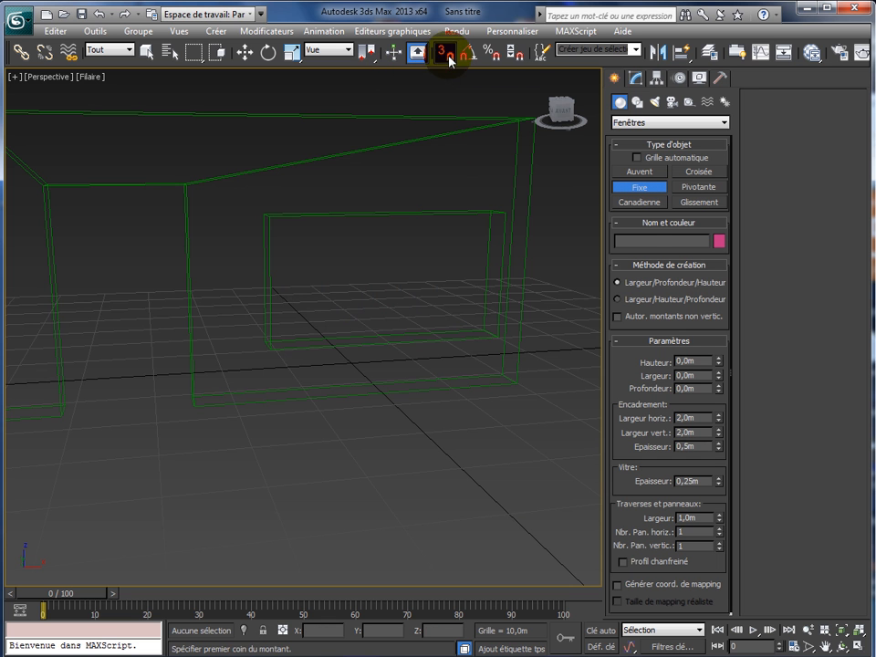
click(265, 339)
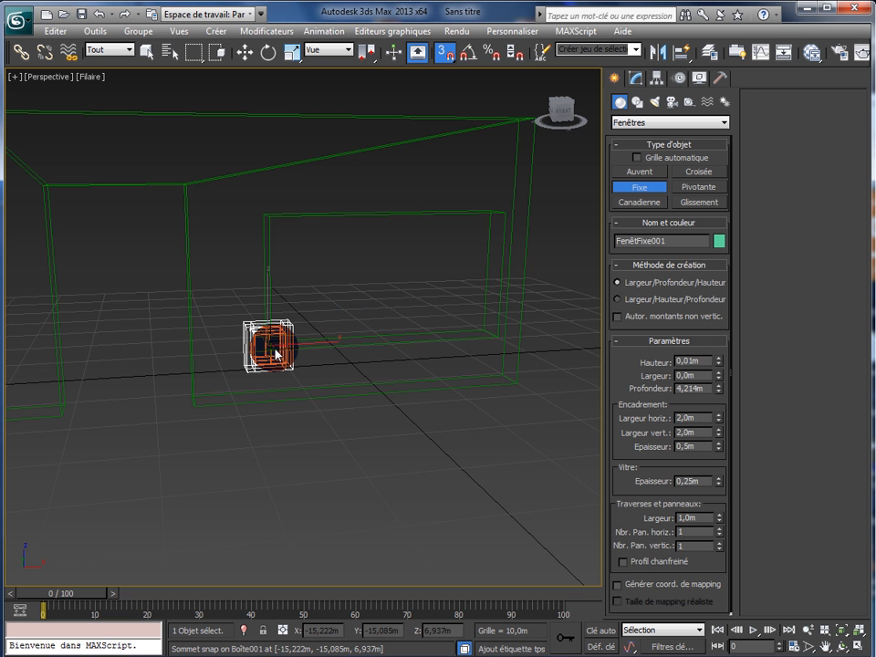
click(274, 351)
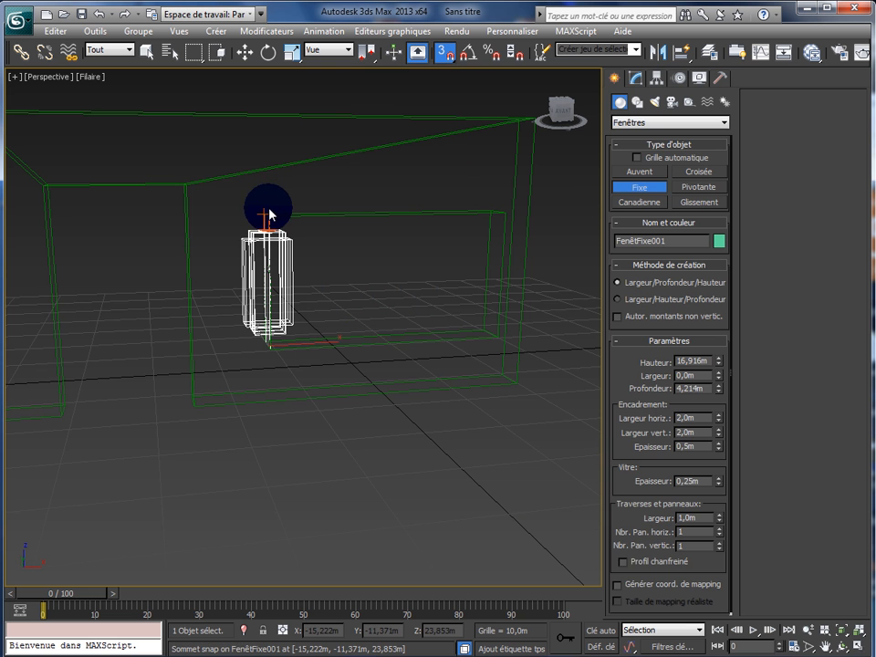
click(270, 206)
right_click(434, 211)
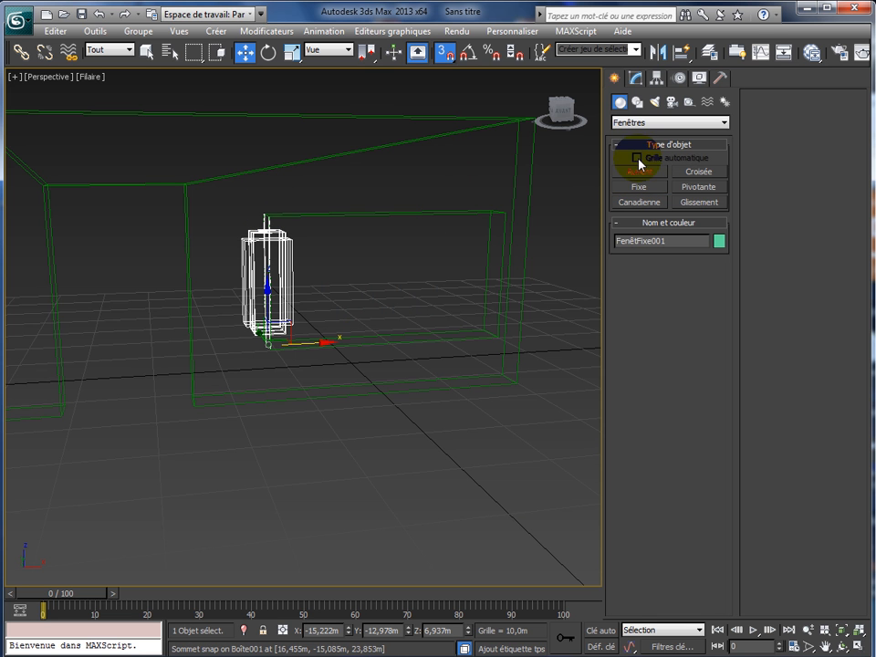
Set the fixed window's width to 29,63 m, move it along X into the opening and restore shading.
click(638, 80)
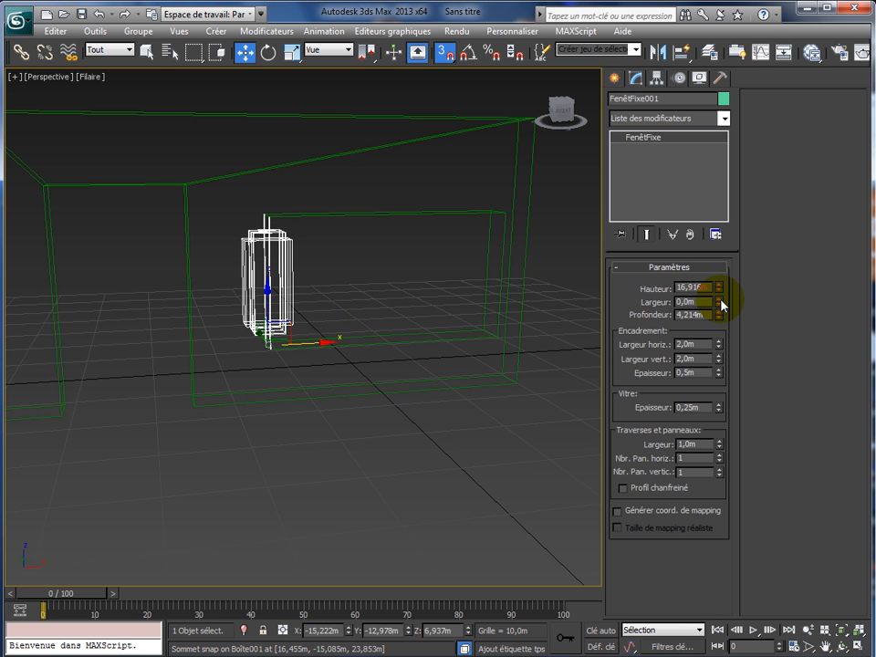
drag(722, 305, 362, 206)
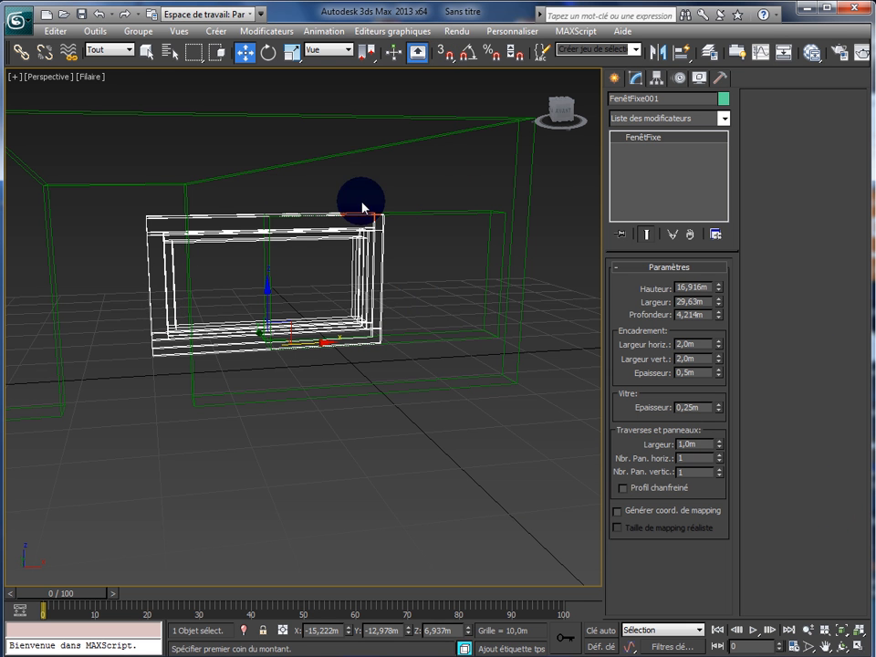
drag(336, 342, 444, 342)
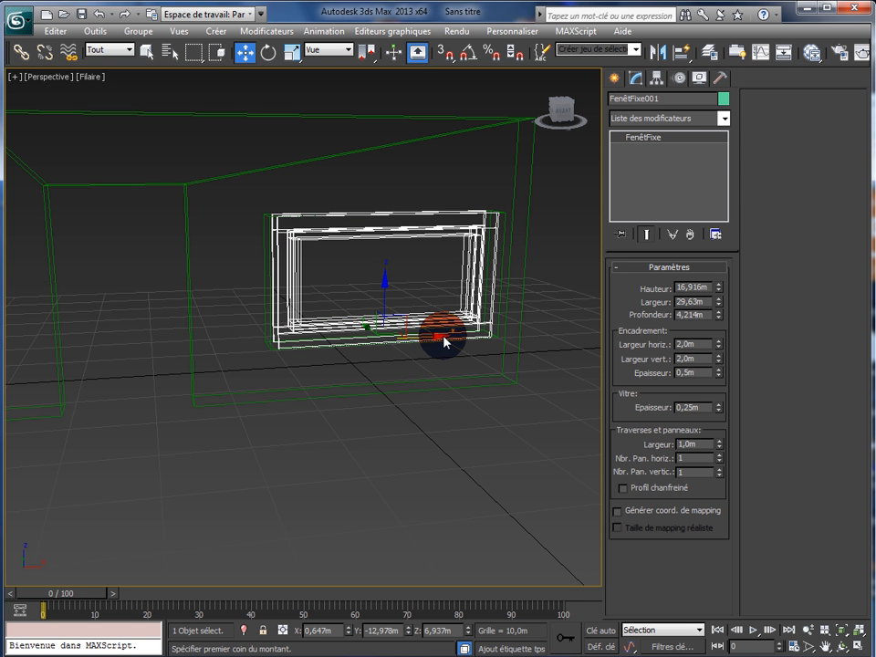
key(F3)
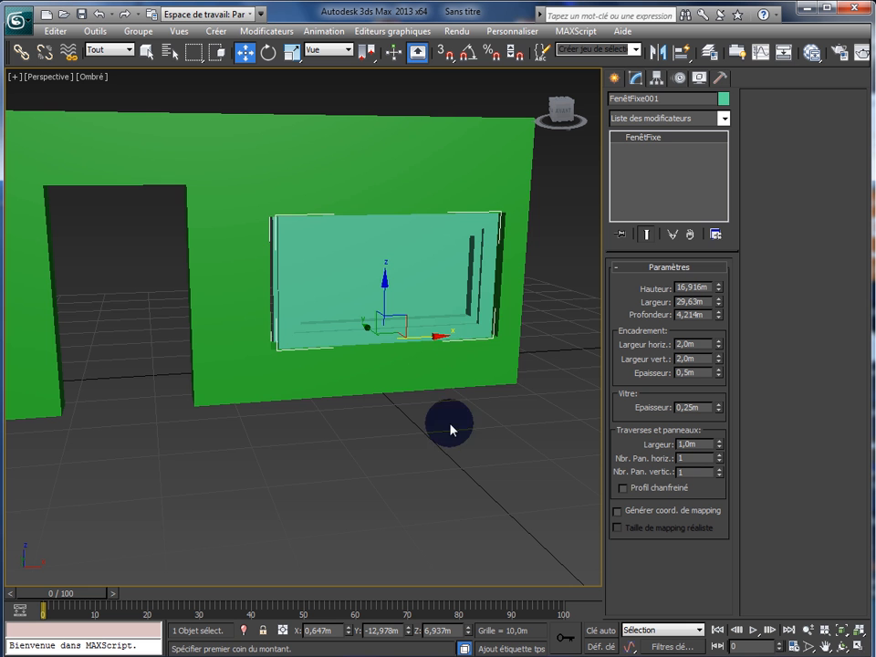
Change the fixed window's object colour to blue.
click(724, 97)
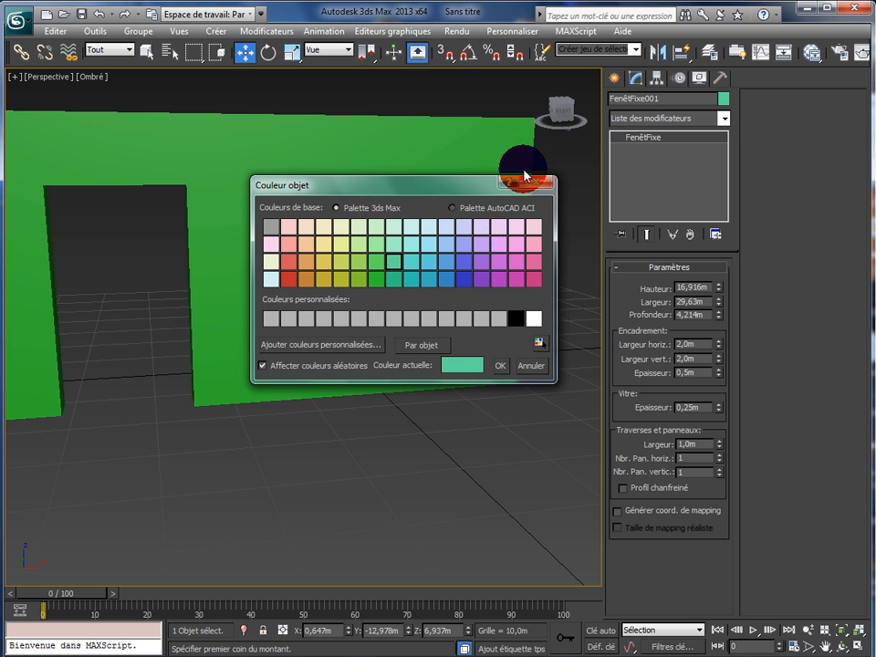
click(465, 280)
click(499, 366)
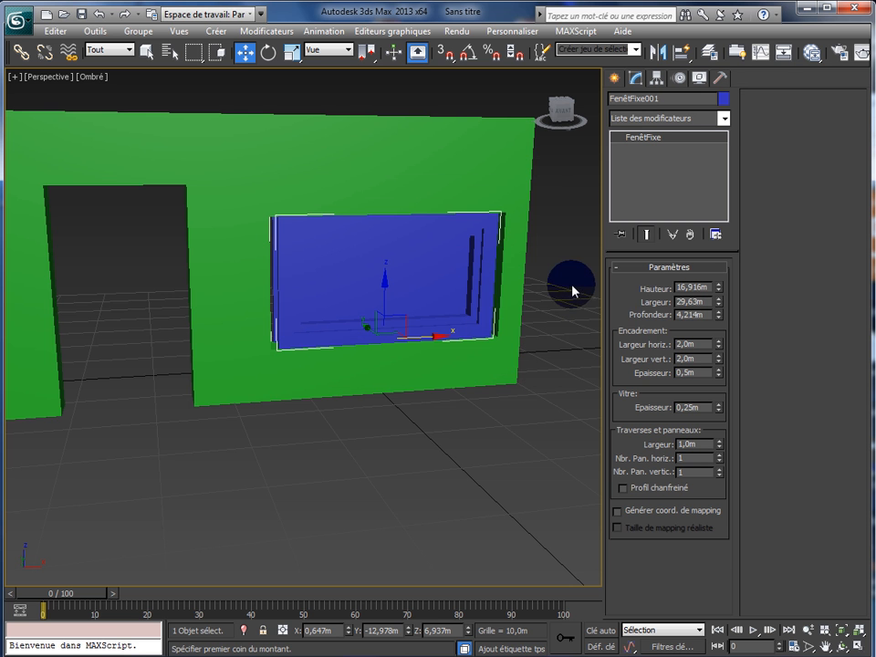
click(684, 313)
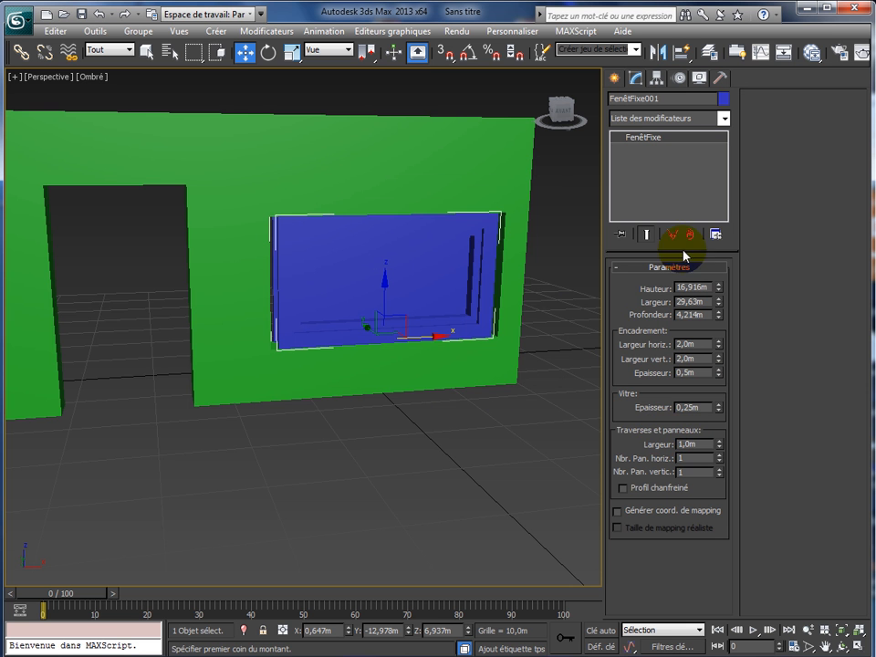
double_click(699, 444)
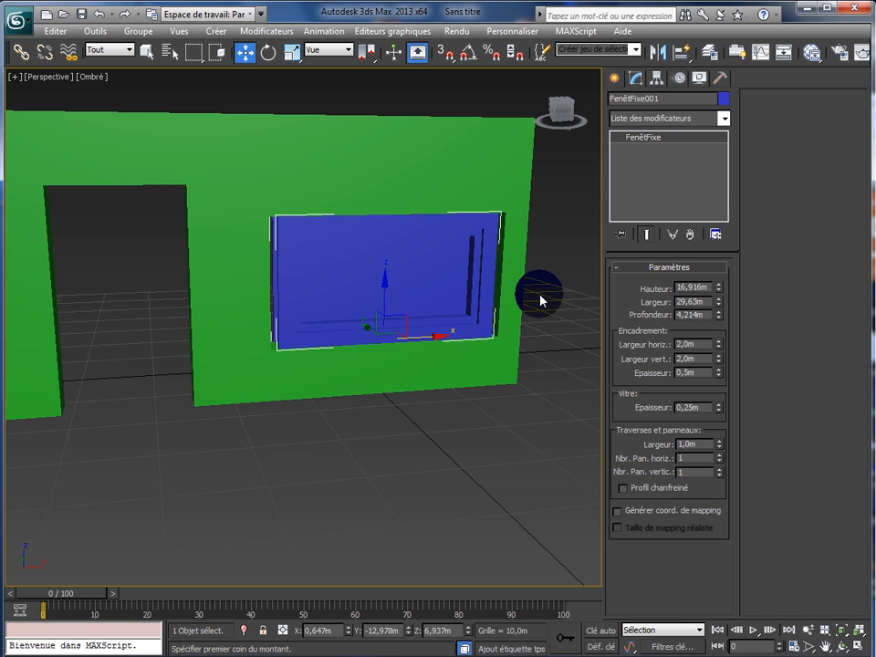
Delete the fixed window and, in wireframe, create a Canadienne window snapped to the opening's corners, 4,214 m deep and 16,916 m high.
key(Delete)
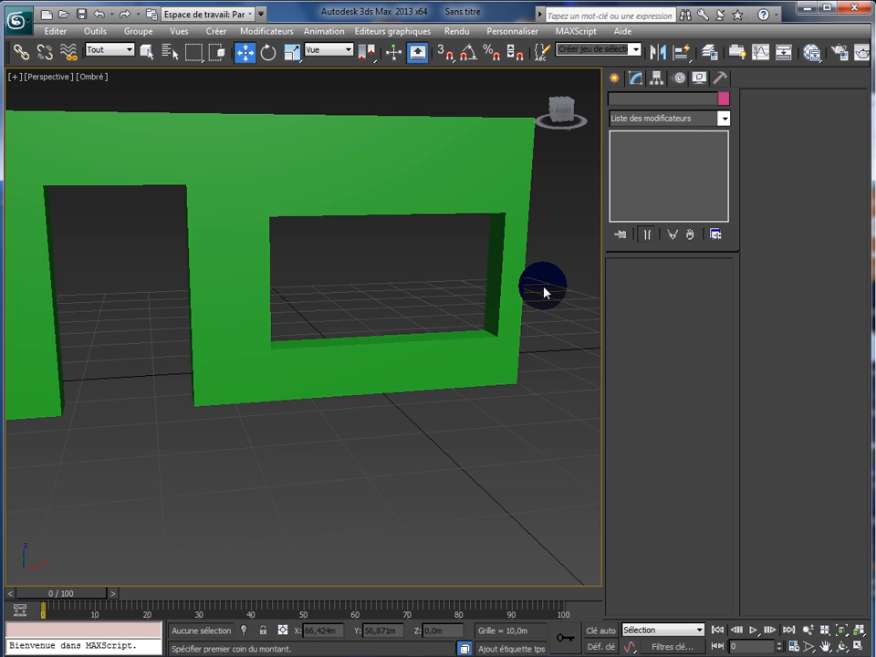
click(614, 77)
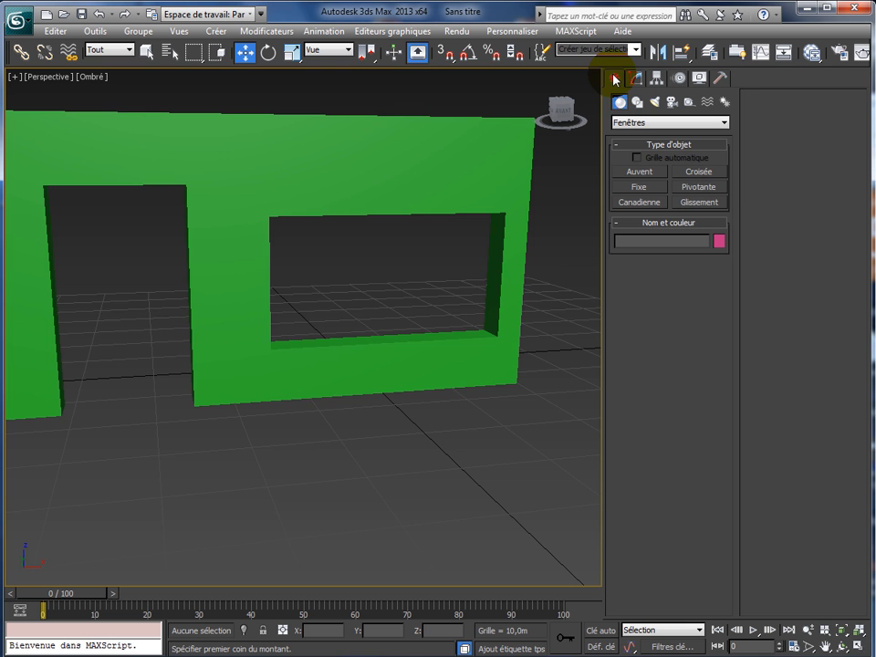
click(714, 191)
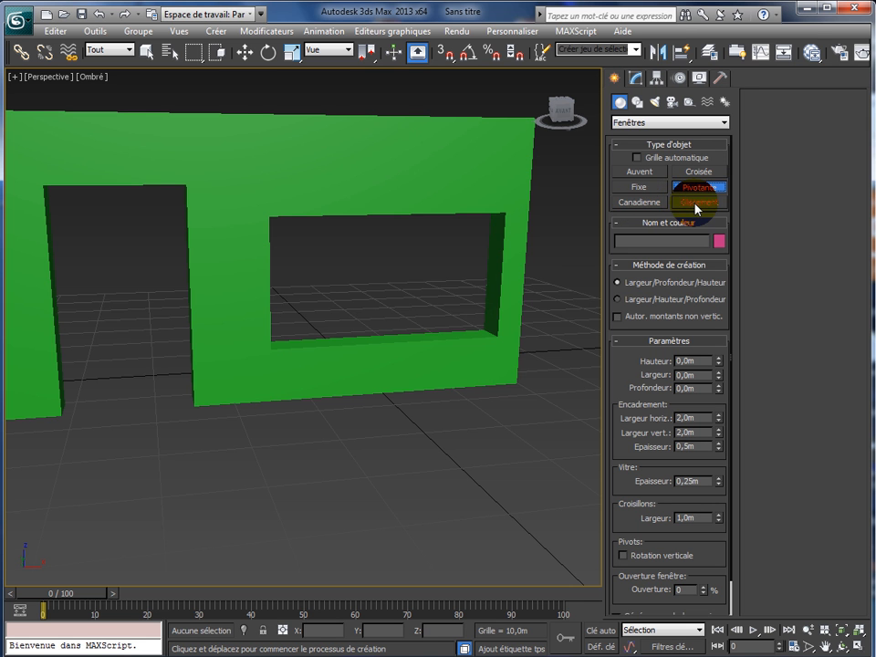
click(649, 204)
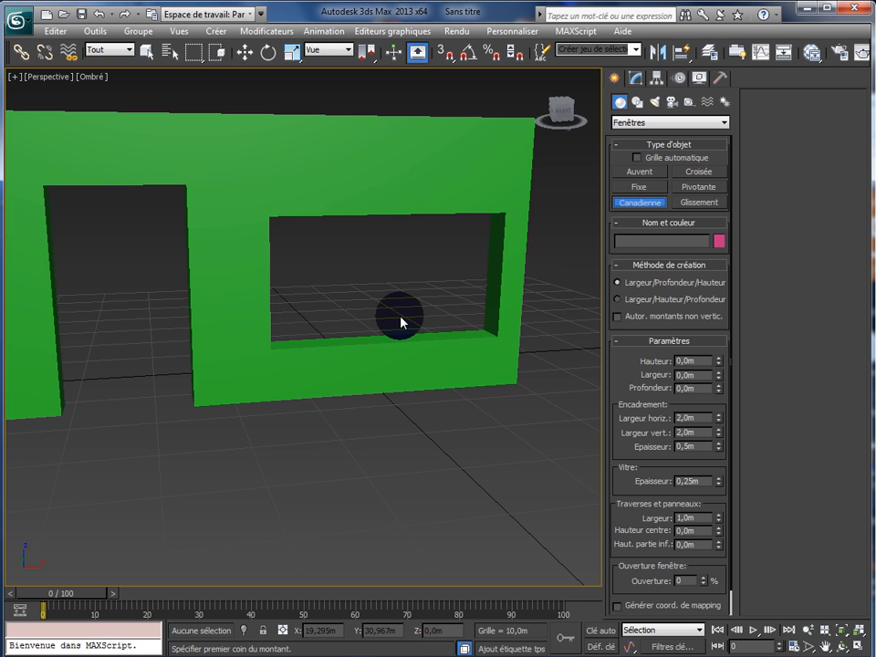
key(F3)
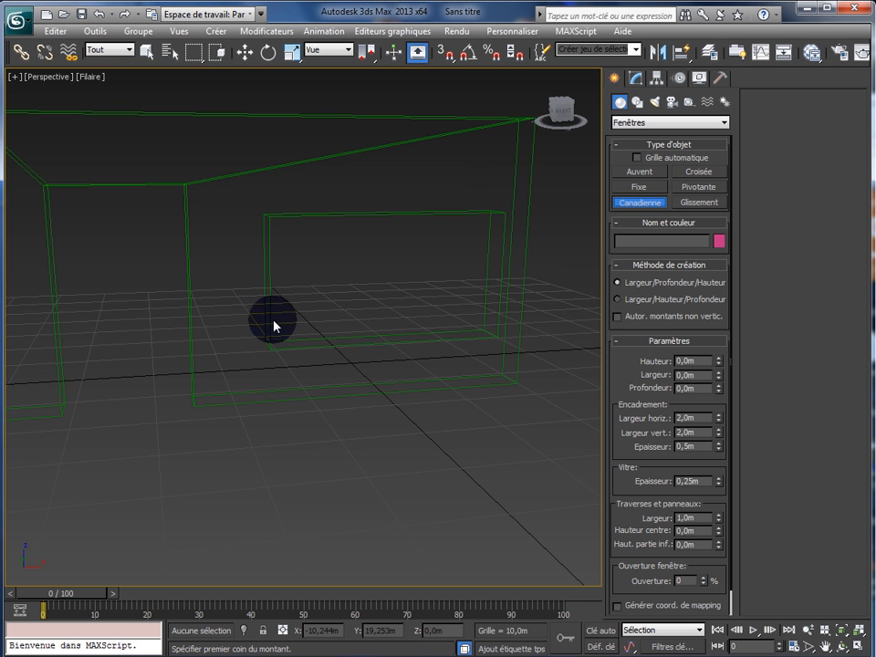
click(444, 52)
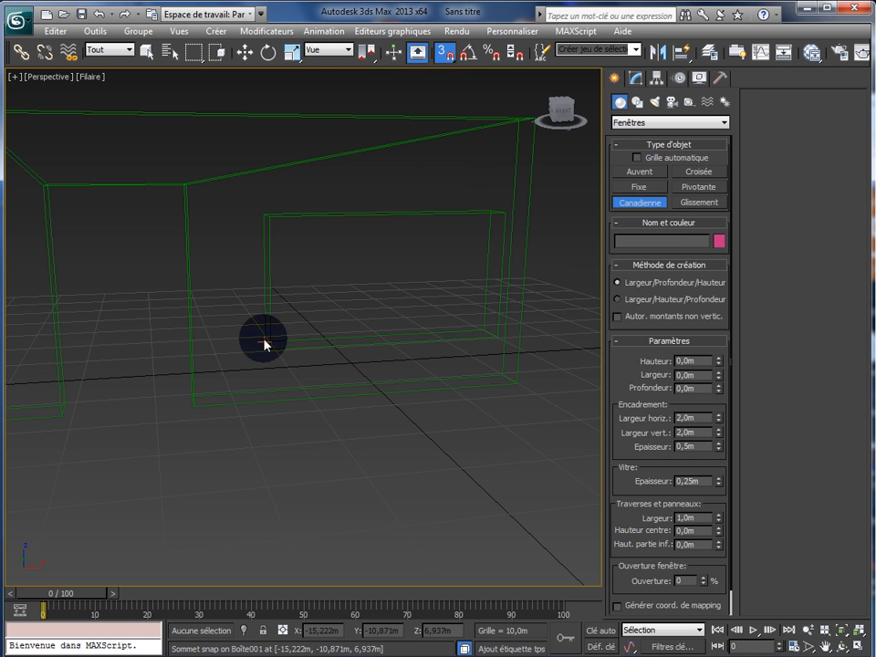
drag(265, 344, 272, 349)
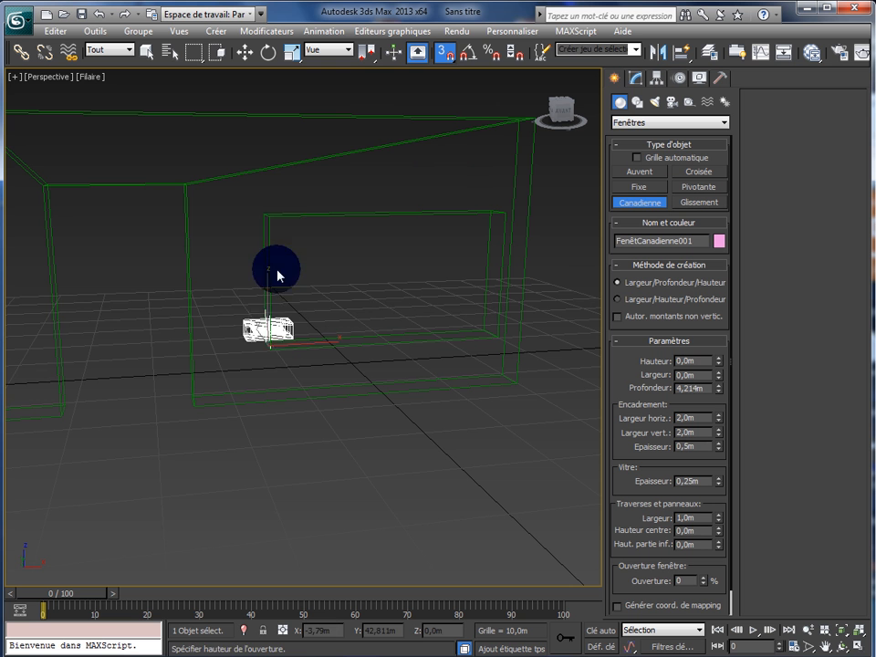
click(273, 214)
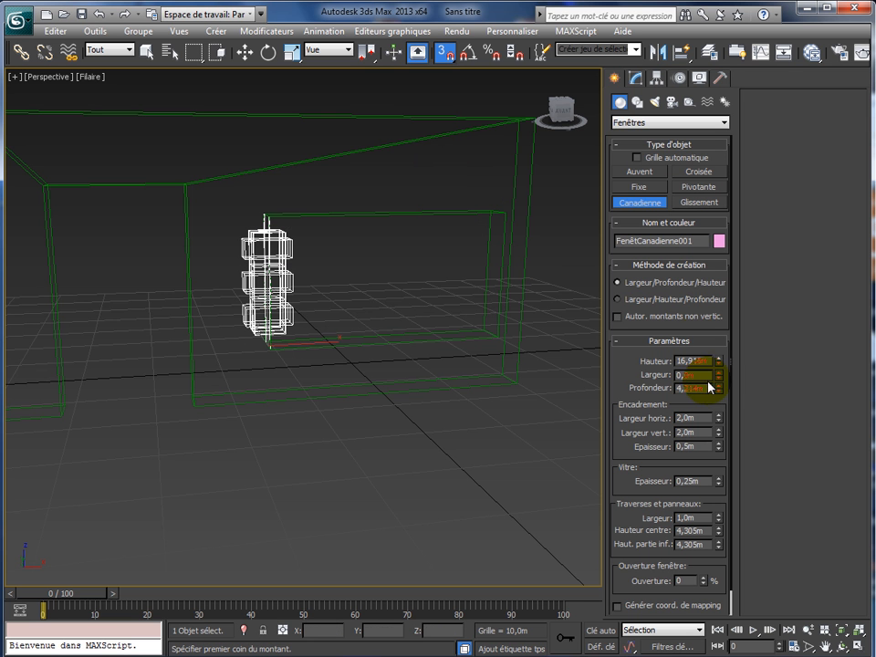
Set the Canadienne window's width to 27,76 m and, with snapping off, move it along X into the wall opening.
drag(721, 379, 688, 630)
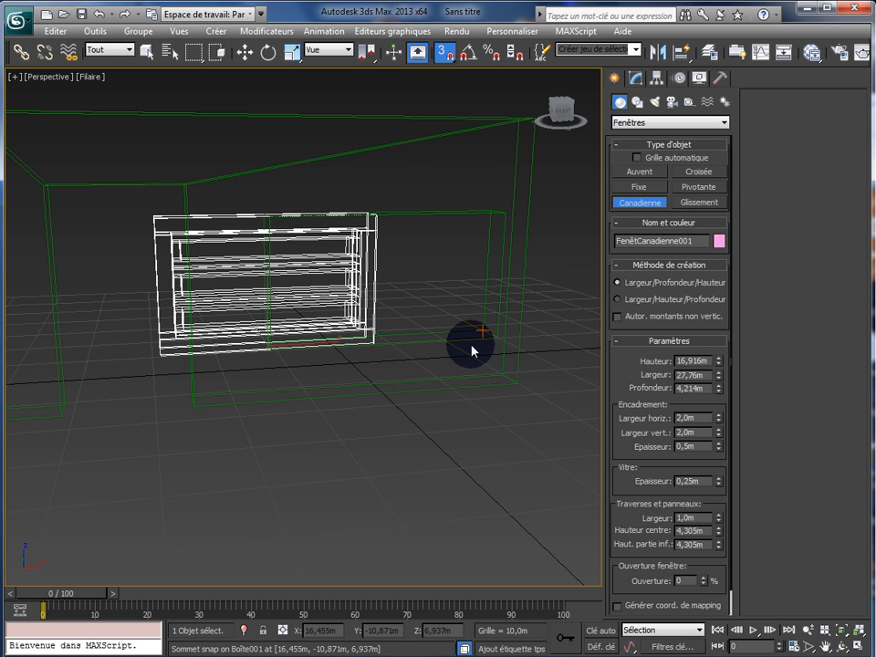
key(w)
mouse_move(333, 349)
mouse_down()
mouse_move(354, 345)
mouse_move(340, 345)
mouse_up()
click(444, 52)
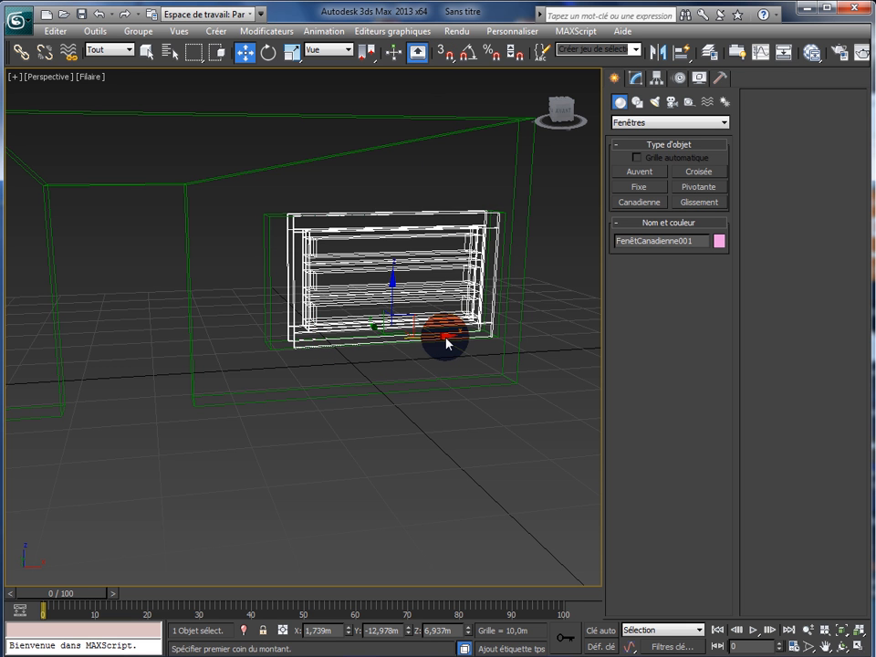
drag(447, 342, 441, 342)
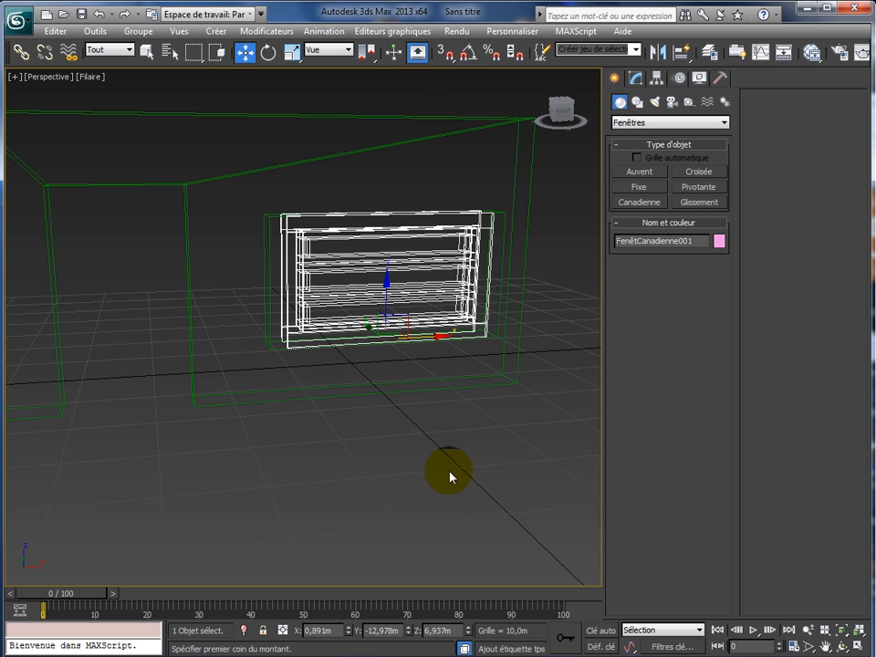
Resize the Canadienne window to 16,713 m high, 34,446 m wide and 4,382 m deep, with the viewport back in Ombré shading.
alt+middle_drag(449, 483, 500, 440)
click(636, 77)
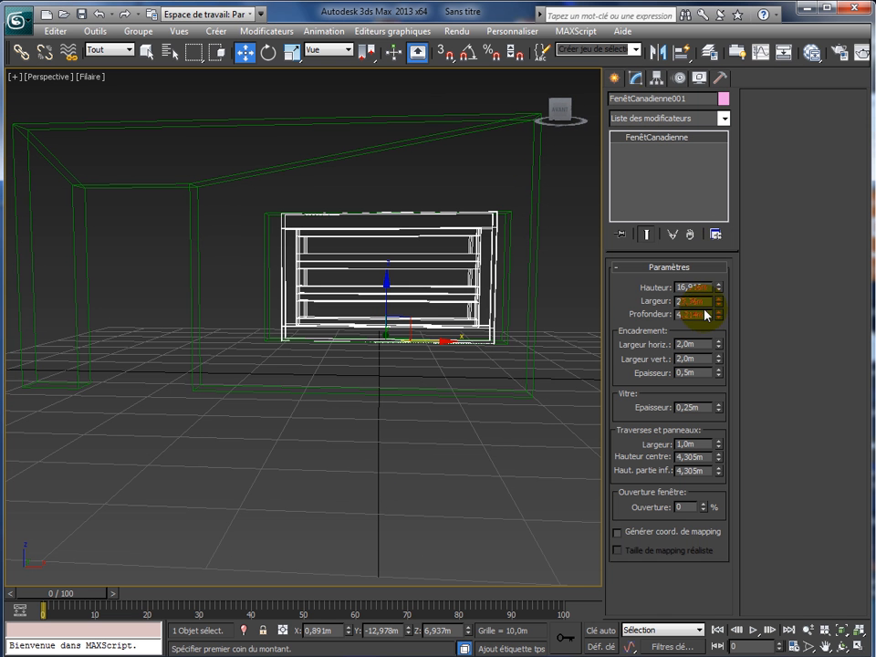
drag(717, 309, 717, 288)
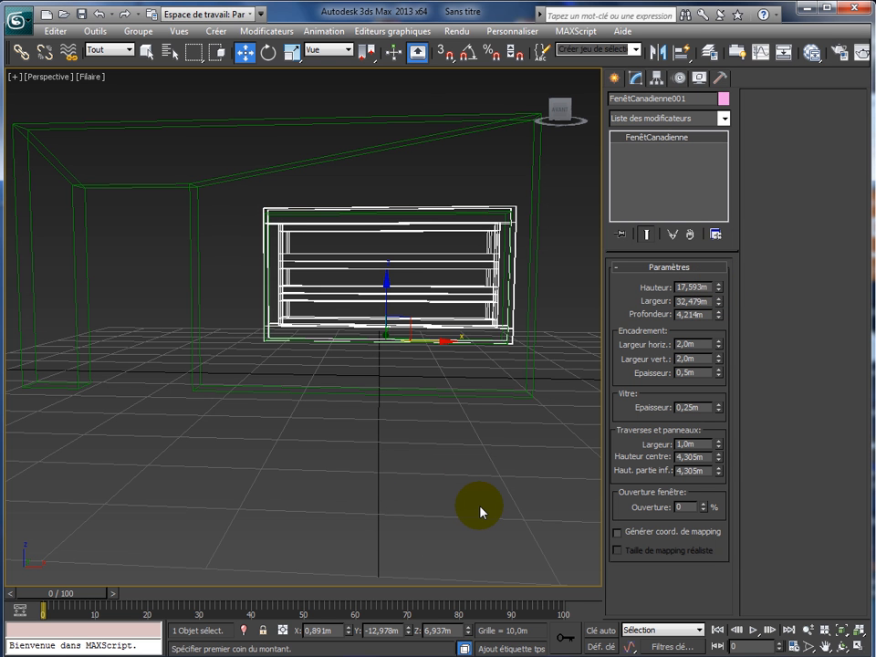
key(F3)
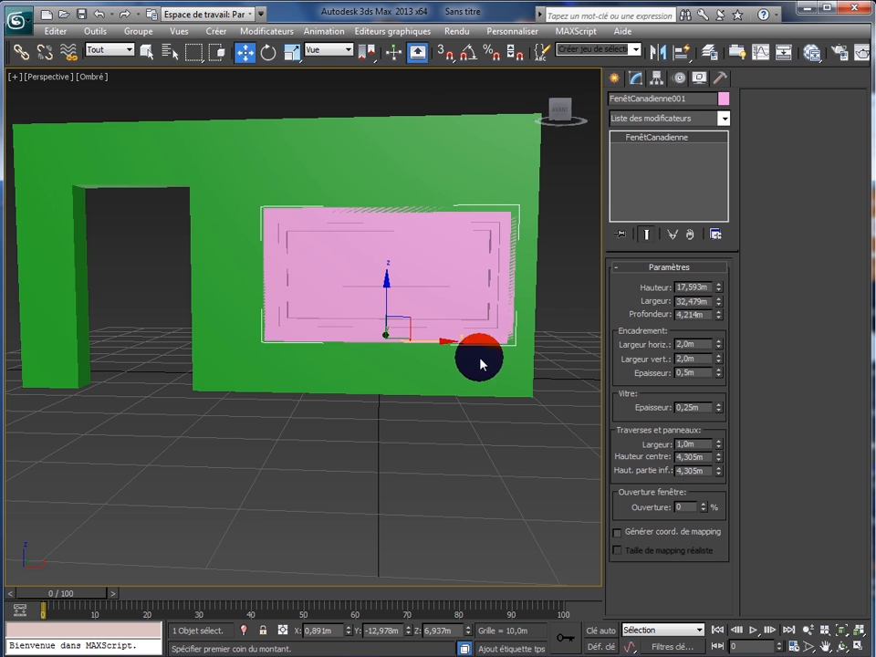
mouse_move(716, 307)
mouse_down()
mouse_move(724, 286)
mouse_move(724, 297)
mouse_up()
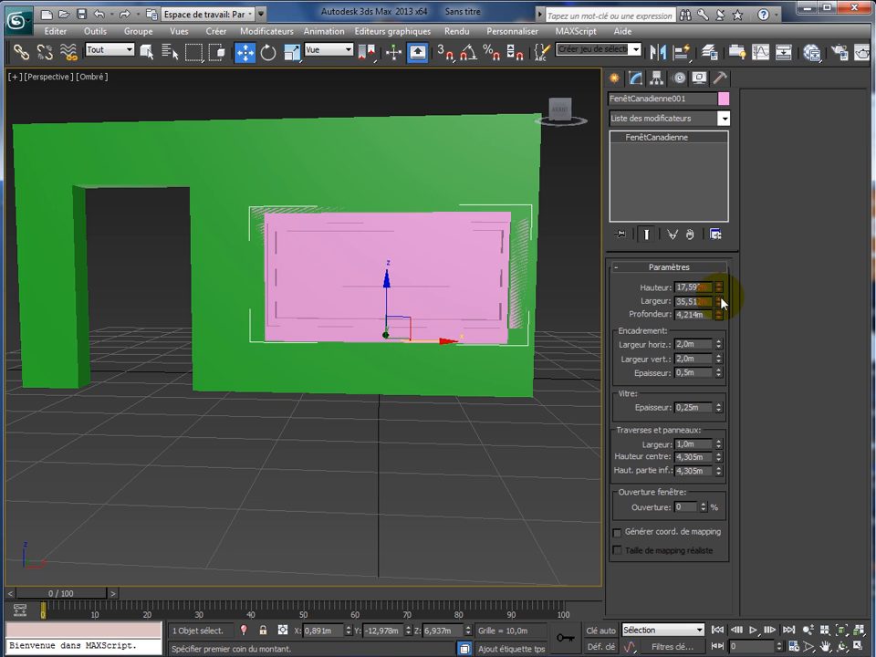
mouse_move(720, 300)
mouse_down()
mouse_move(721, 287)
mouse_move(720, 316)
mouse_up()
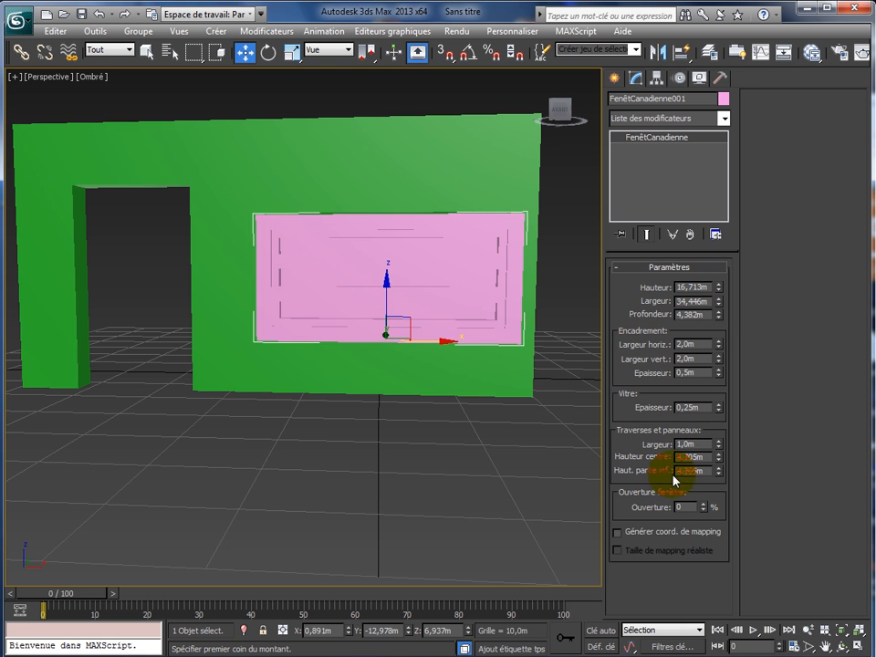
Try out the Canadienne window's opening percentage and change its object colour to blue.
click(686, 507)
mouse_move(704, 509)
mouse_down()
mouse_move(715, 415)
mouse_move(704, 517)
mouse_up()
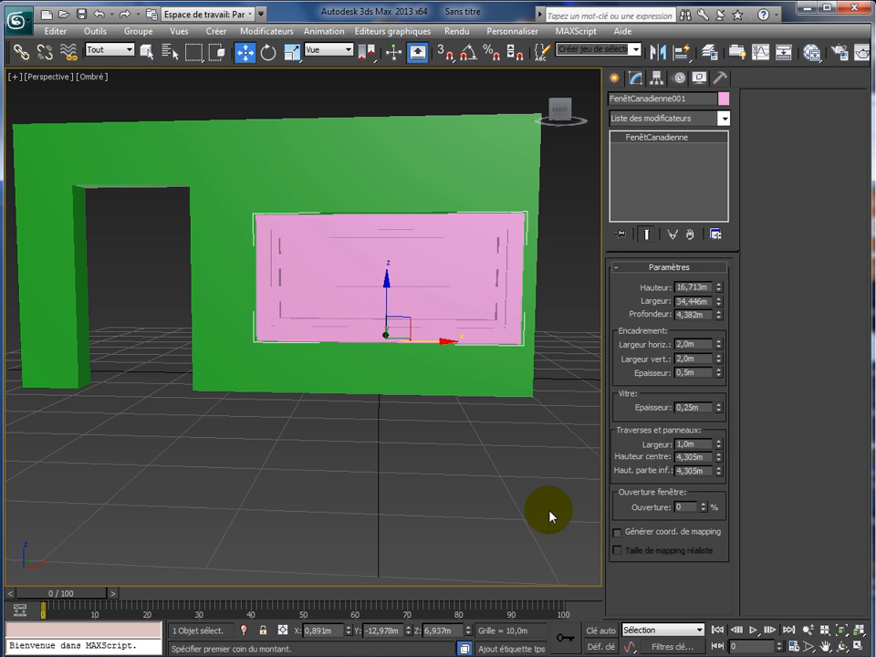
click(723, 97)
click(463, 278)
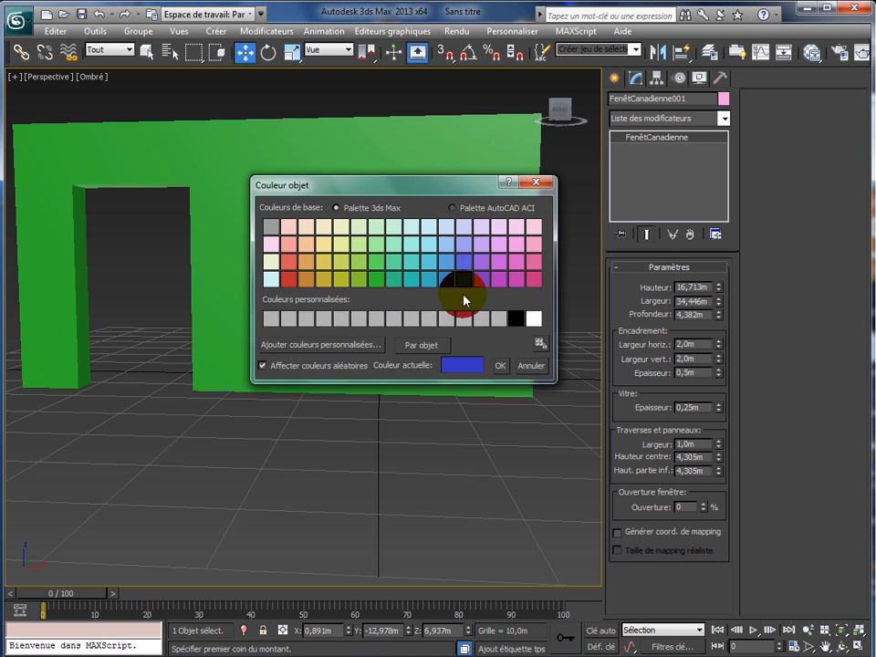
click(501, 365)
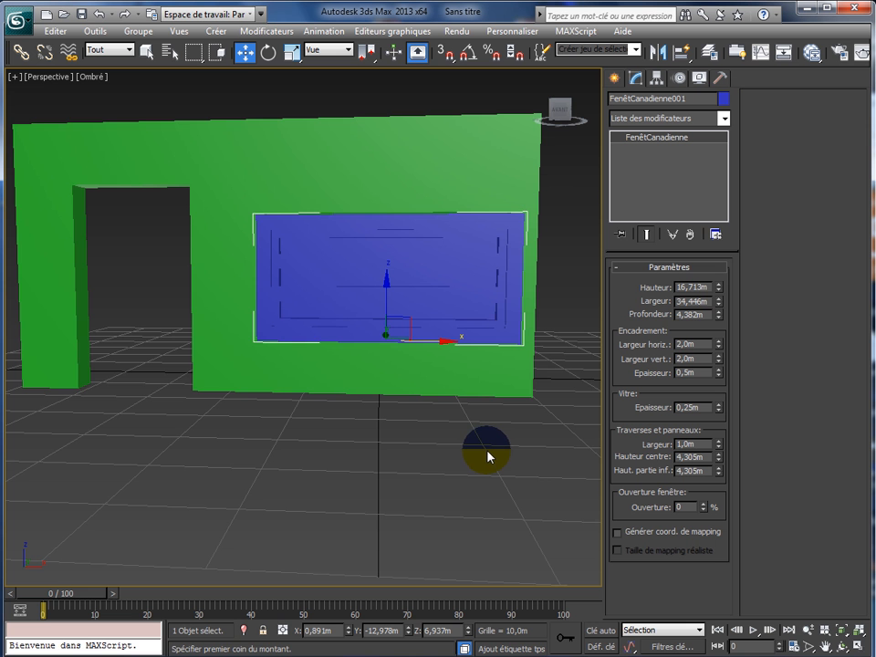
Set the Canadienne window's opening to 43 %.
alt+middle_drag(492, 457, 545, 463)
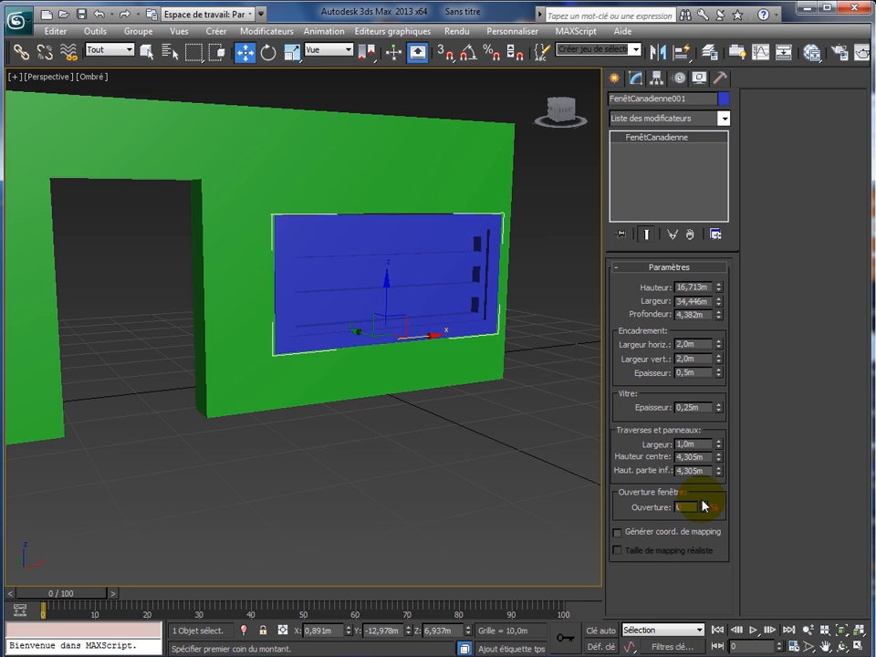
drag(708, 508, 691, 549)
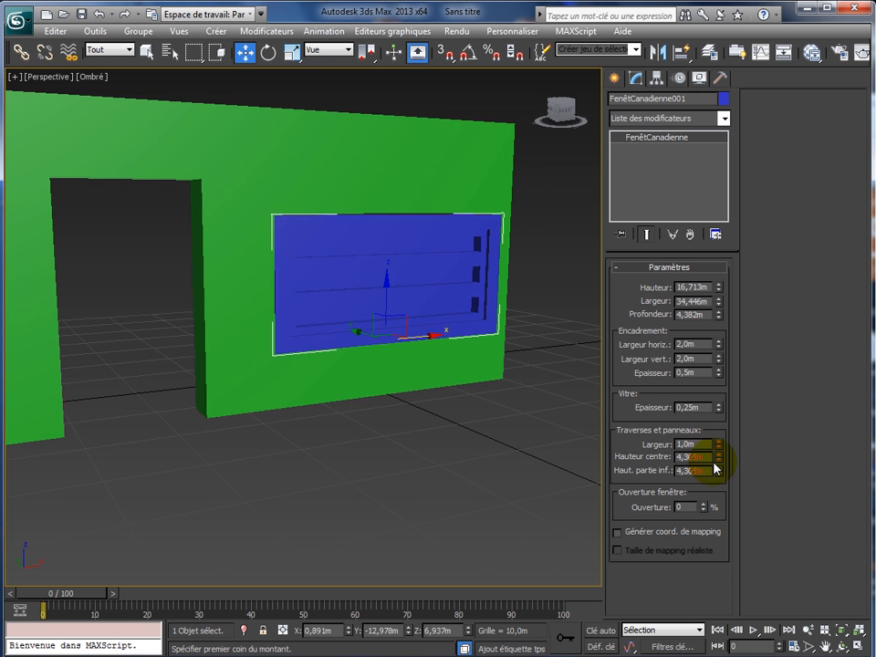
drag(706, 509, 710, 466)
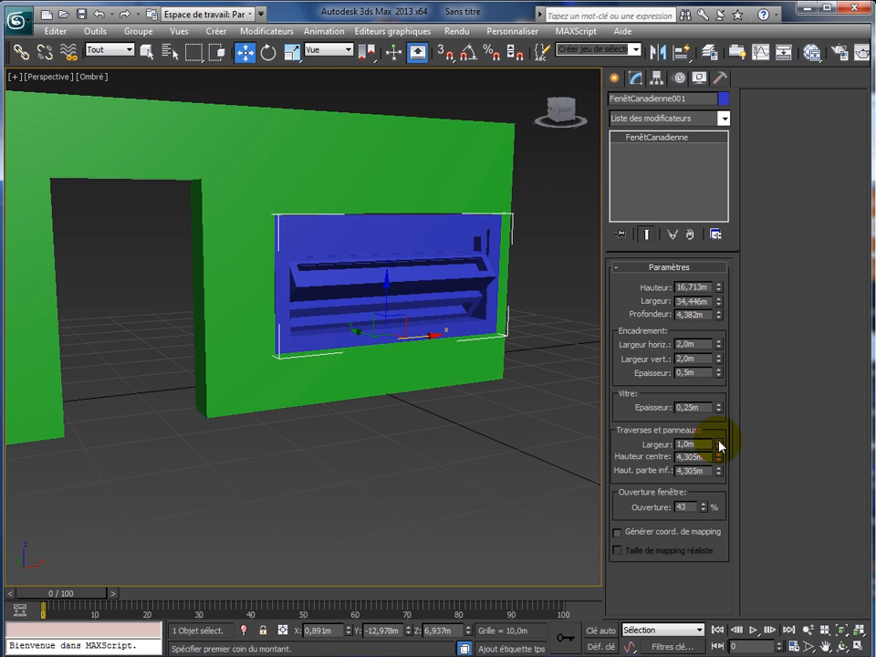
Set the Canadienne window's rail width to 0,96 m, its frame thickness to 1,96 m and its opening to 70 %.
mouse_move(720, 444)
mouse_down()
mouse_move(729, 387)
mouse_move(734, 447)
mouse_up()
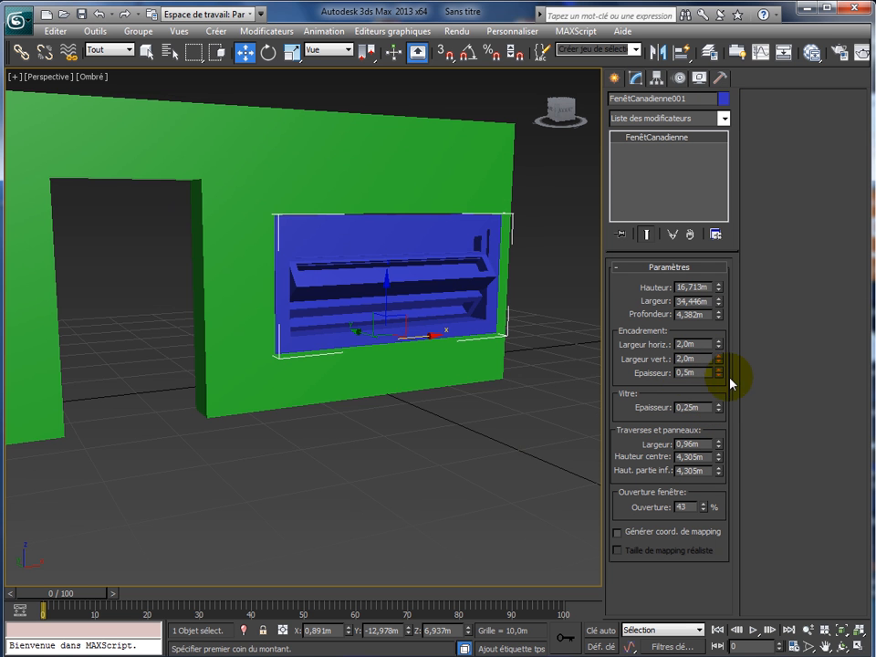
drag(719, 374, 723, 274)
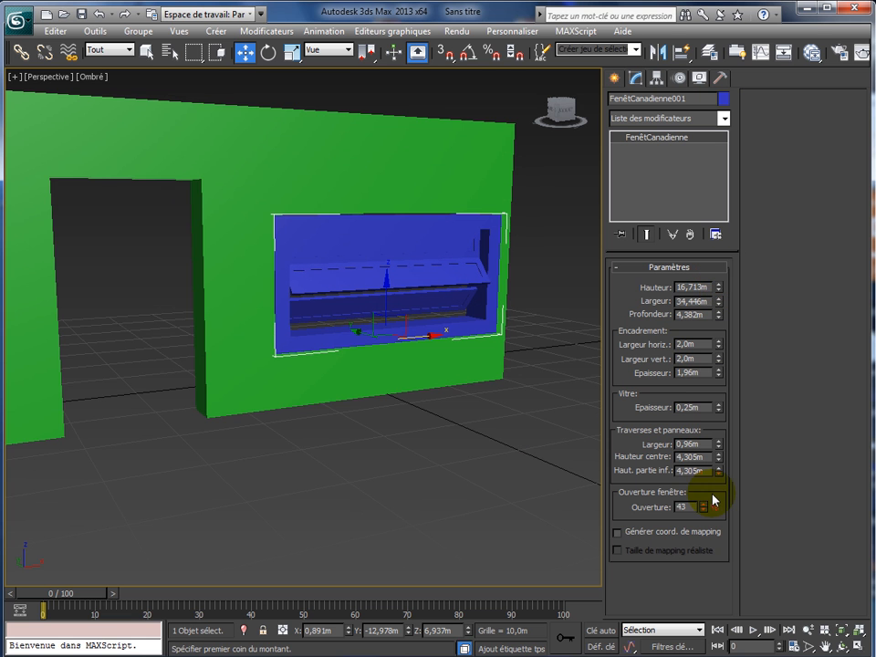
drag(702, 511, 706, 464)
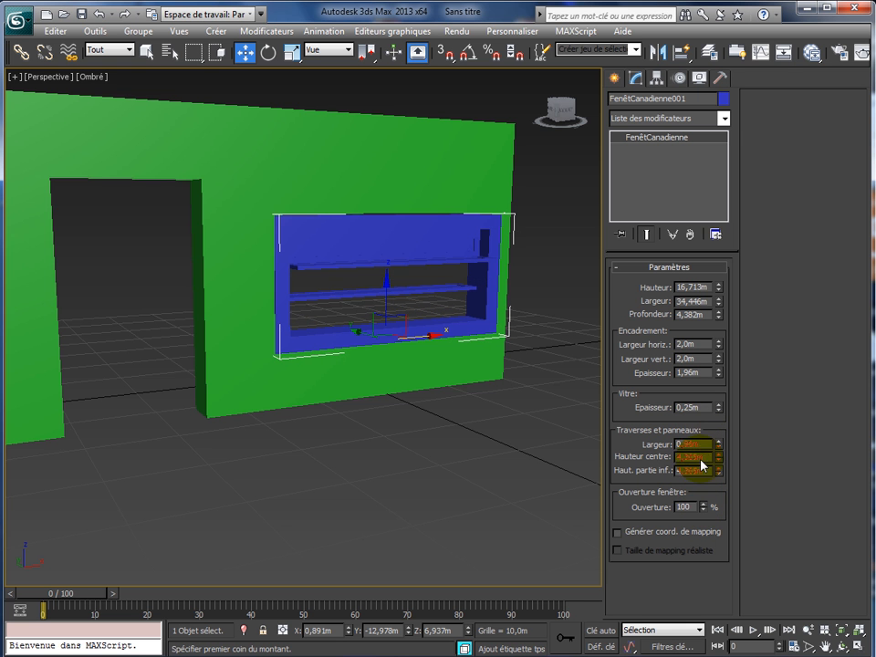
drag(701, 511, 719, 489)
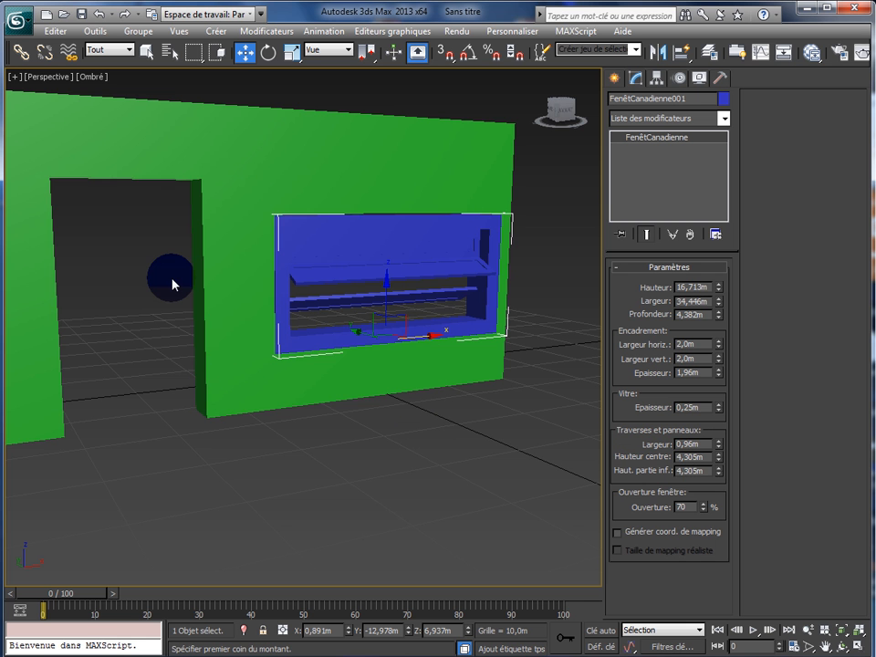
Create a straight stair (Escalier droit) in front of the wall, about 9,596 m long, 2,046 m wide and 15,095 m in total rise.
click(615, 79)
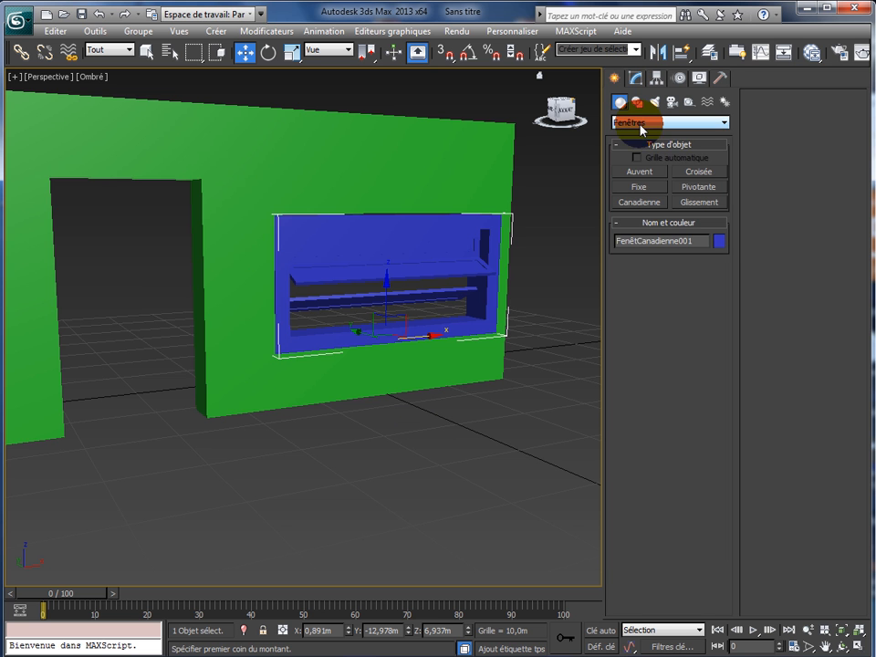
click(640, 124)
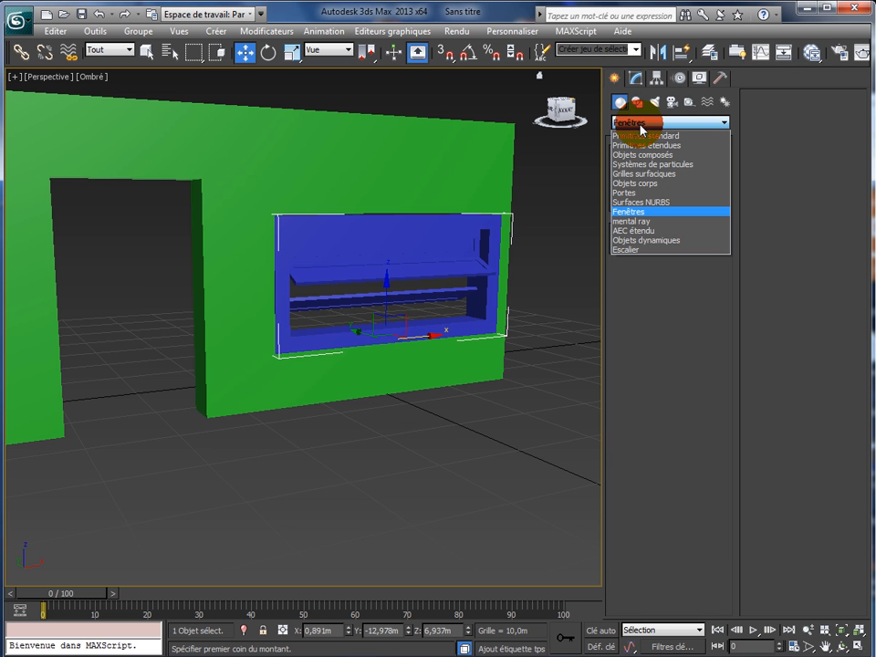
click(635, 250)
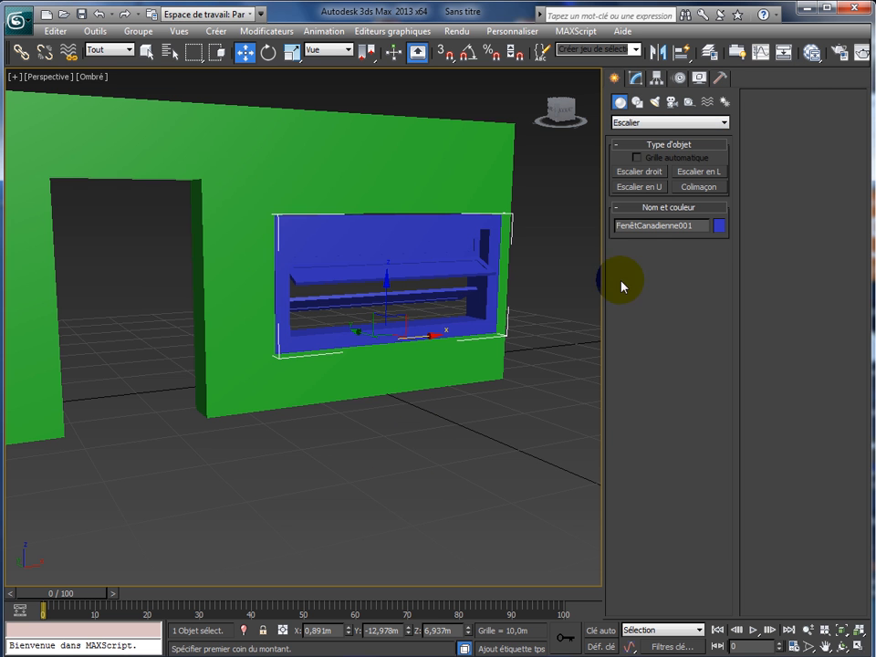
click(640, 171)
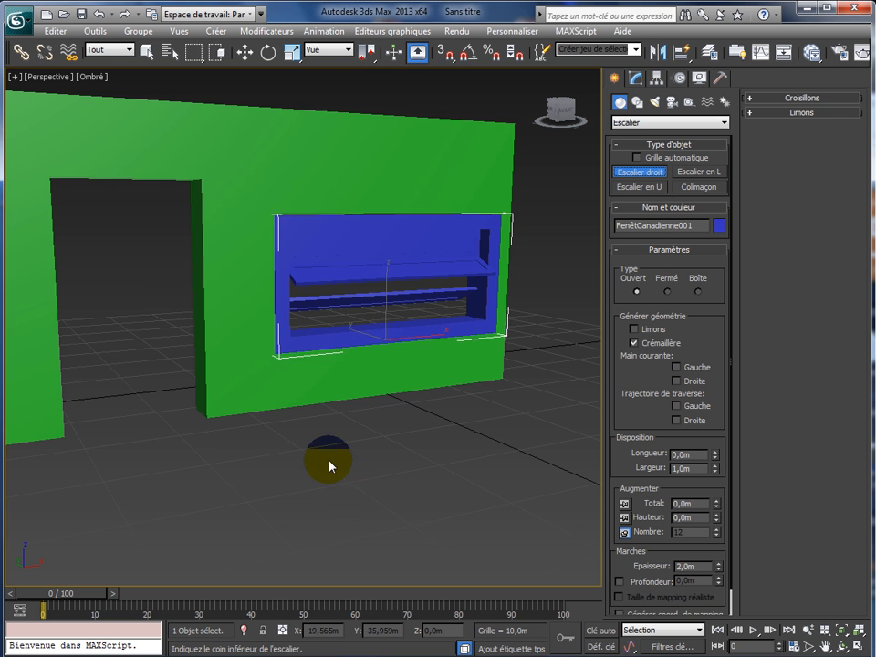
drag(328, 462, 364, 502)
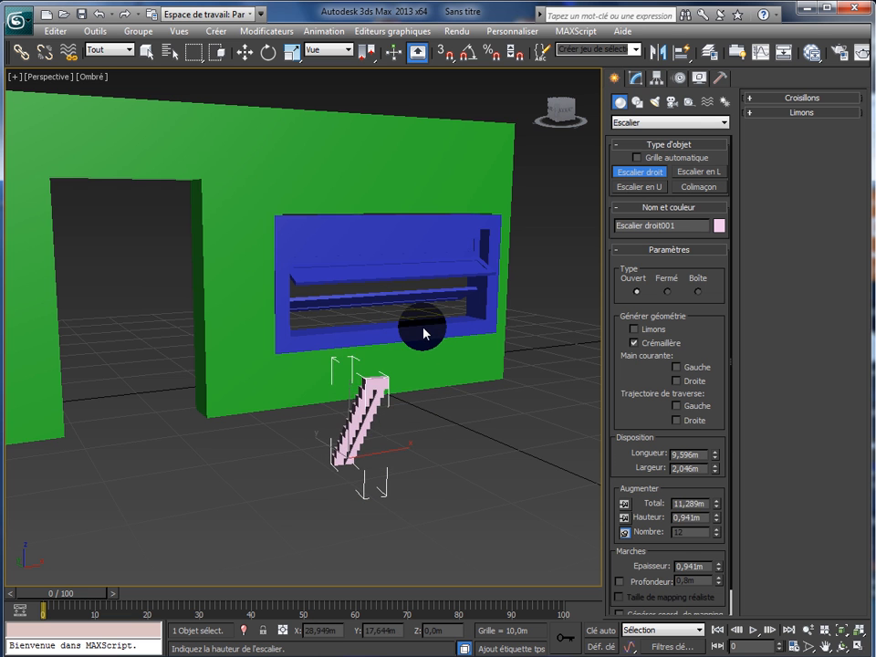
click(447, 304)
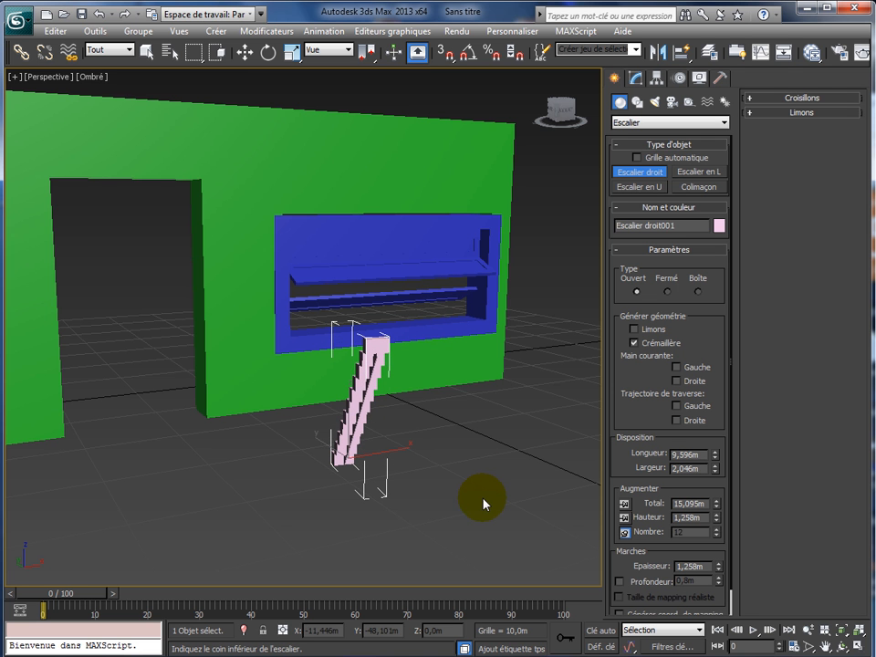
Set the straight stair's length to 10,843 m, width to 2,824 m, total rise to 14,941 m and step thickness to 1,321 m, and delete the stair.
alt+middle_drag(484, 503, 596, 504)
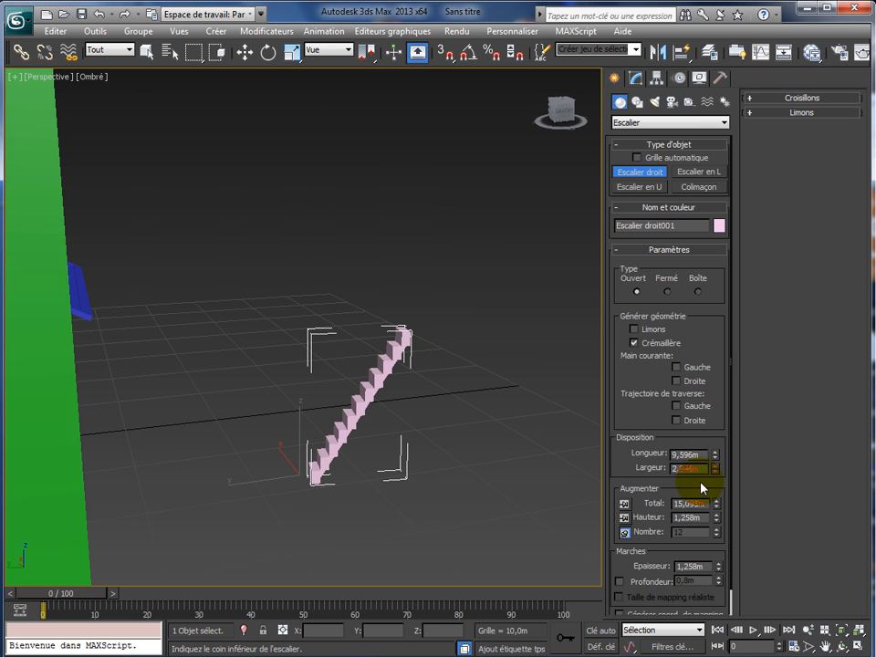
mouse_move(717, 455)
mouse_down()
mouse_move(721, 410)
mouse_move(719, 470)
mouse_move(723, 444)
mouse_up()
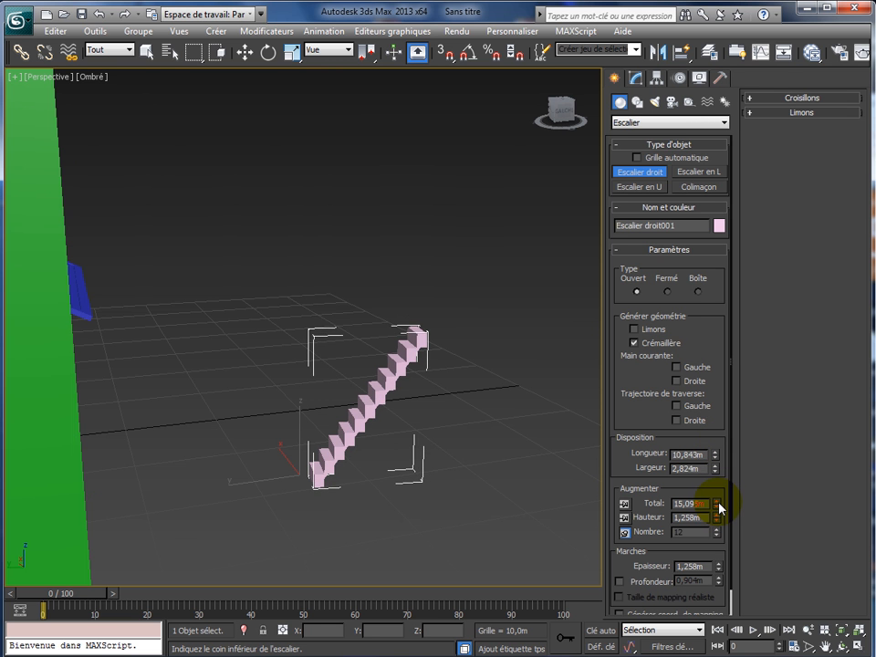
drag(720, 507, 559, 235)
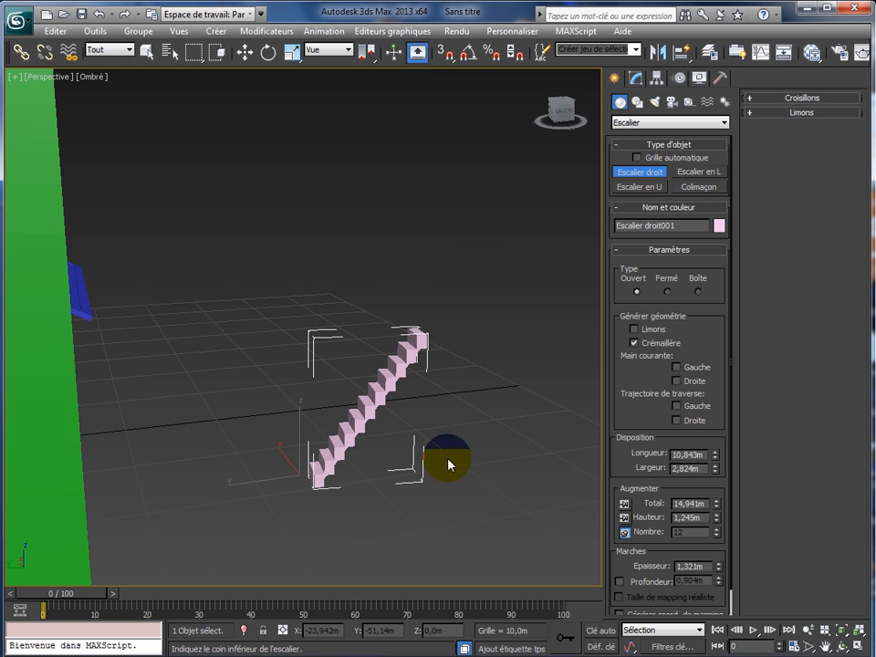
right_click(490, 359)
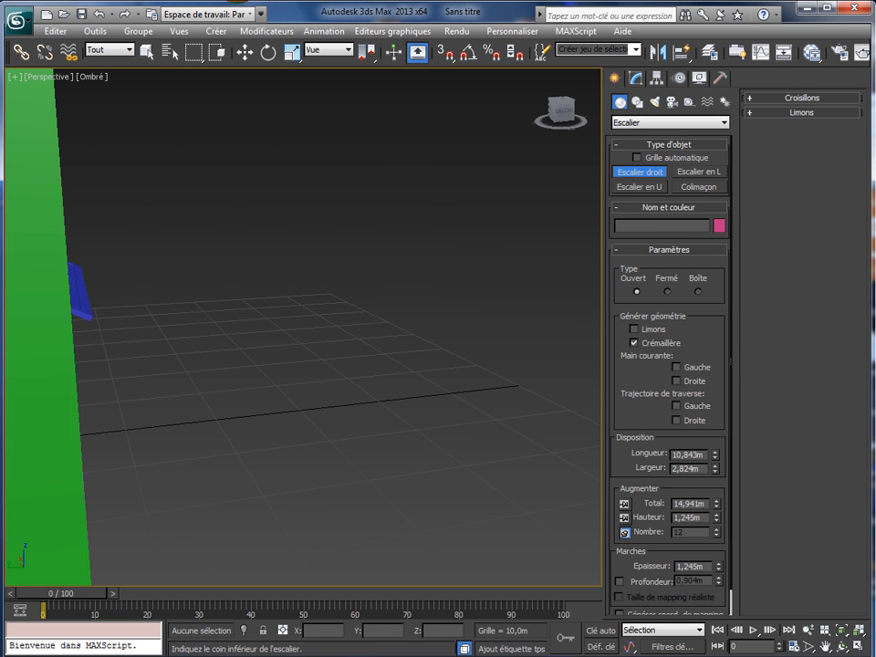